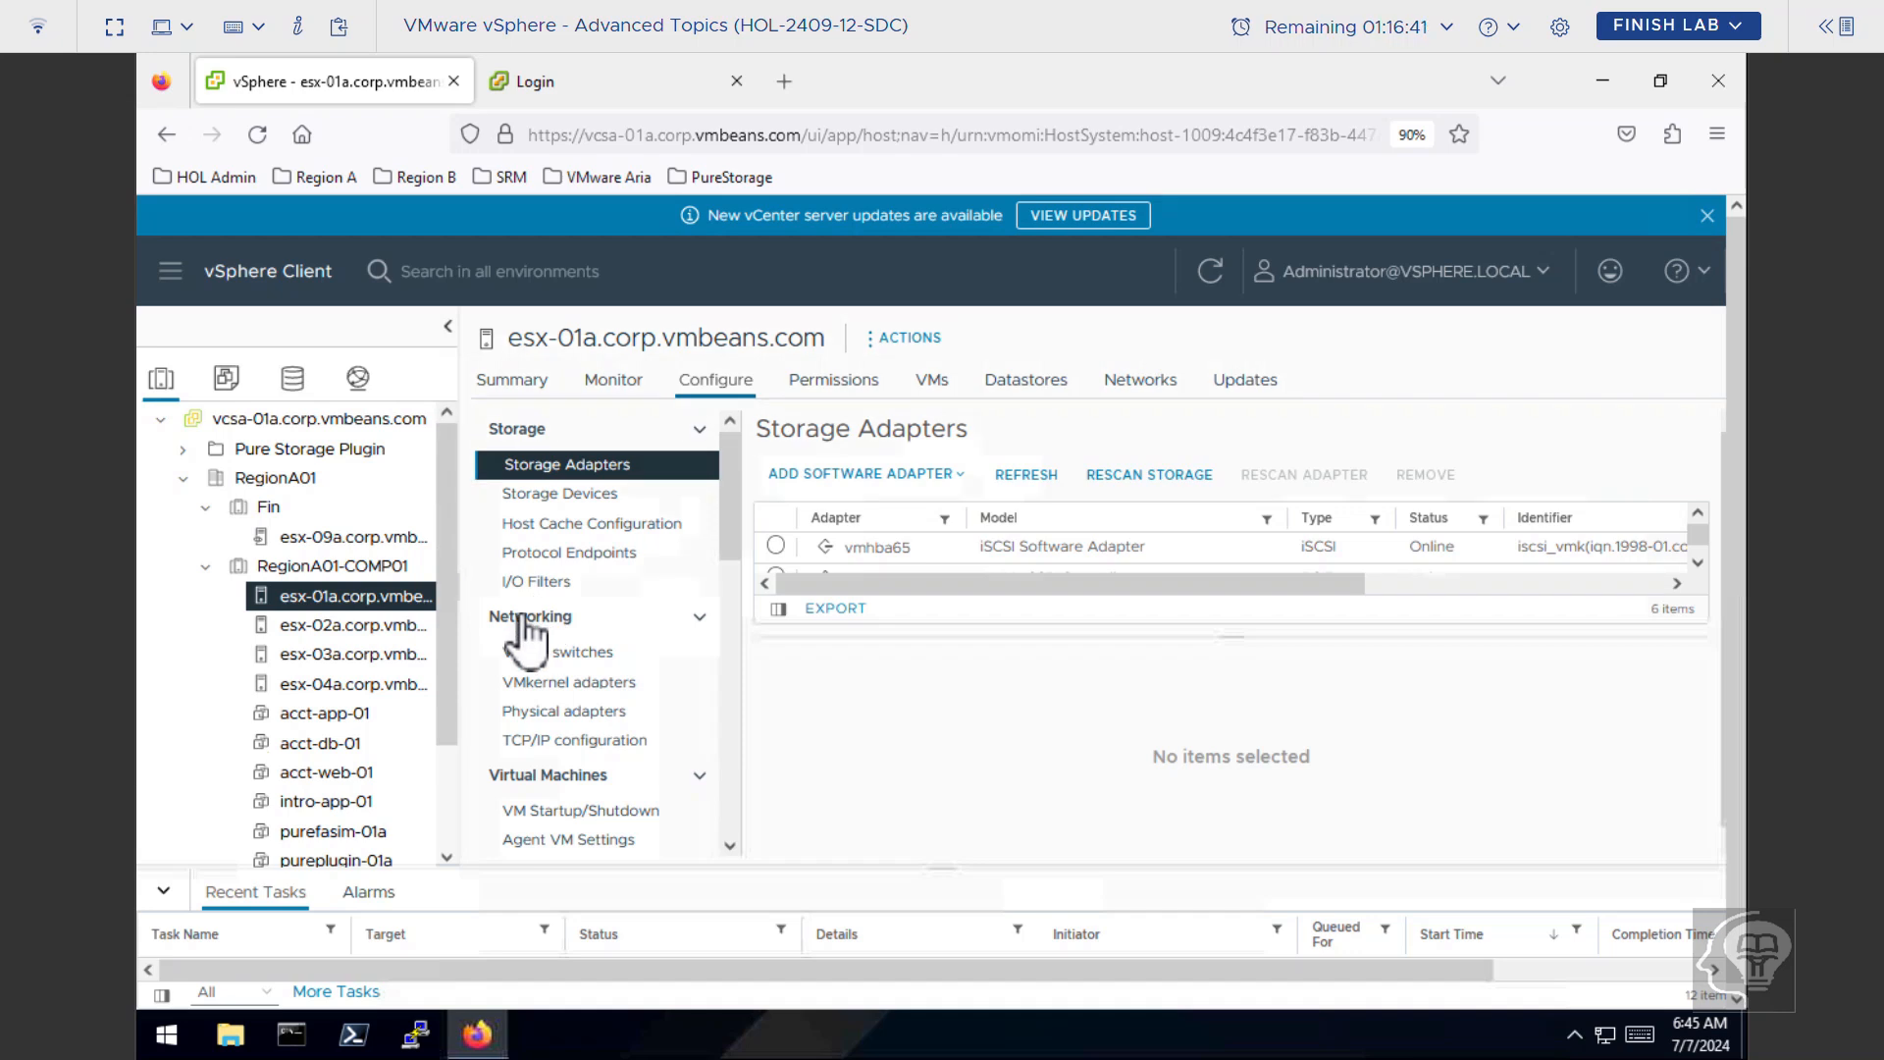
Show the virtual switches configured on host esx-01a.corp.vmbeans.com.
left_click(535, 651)
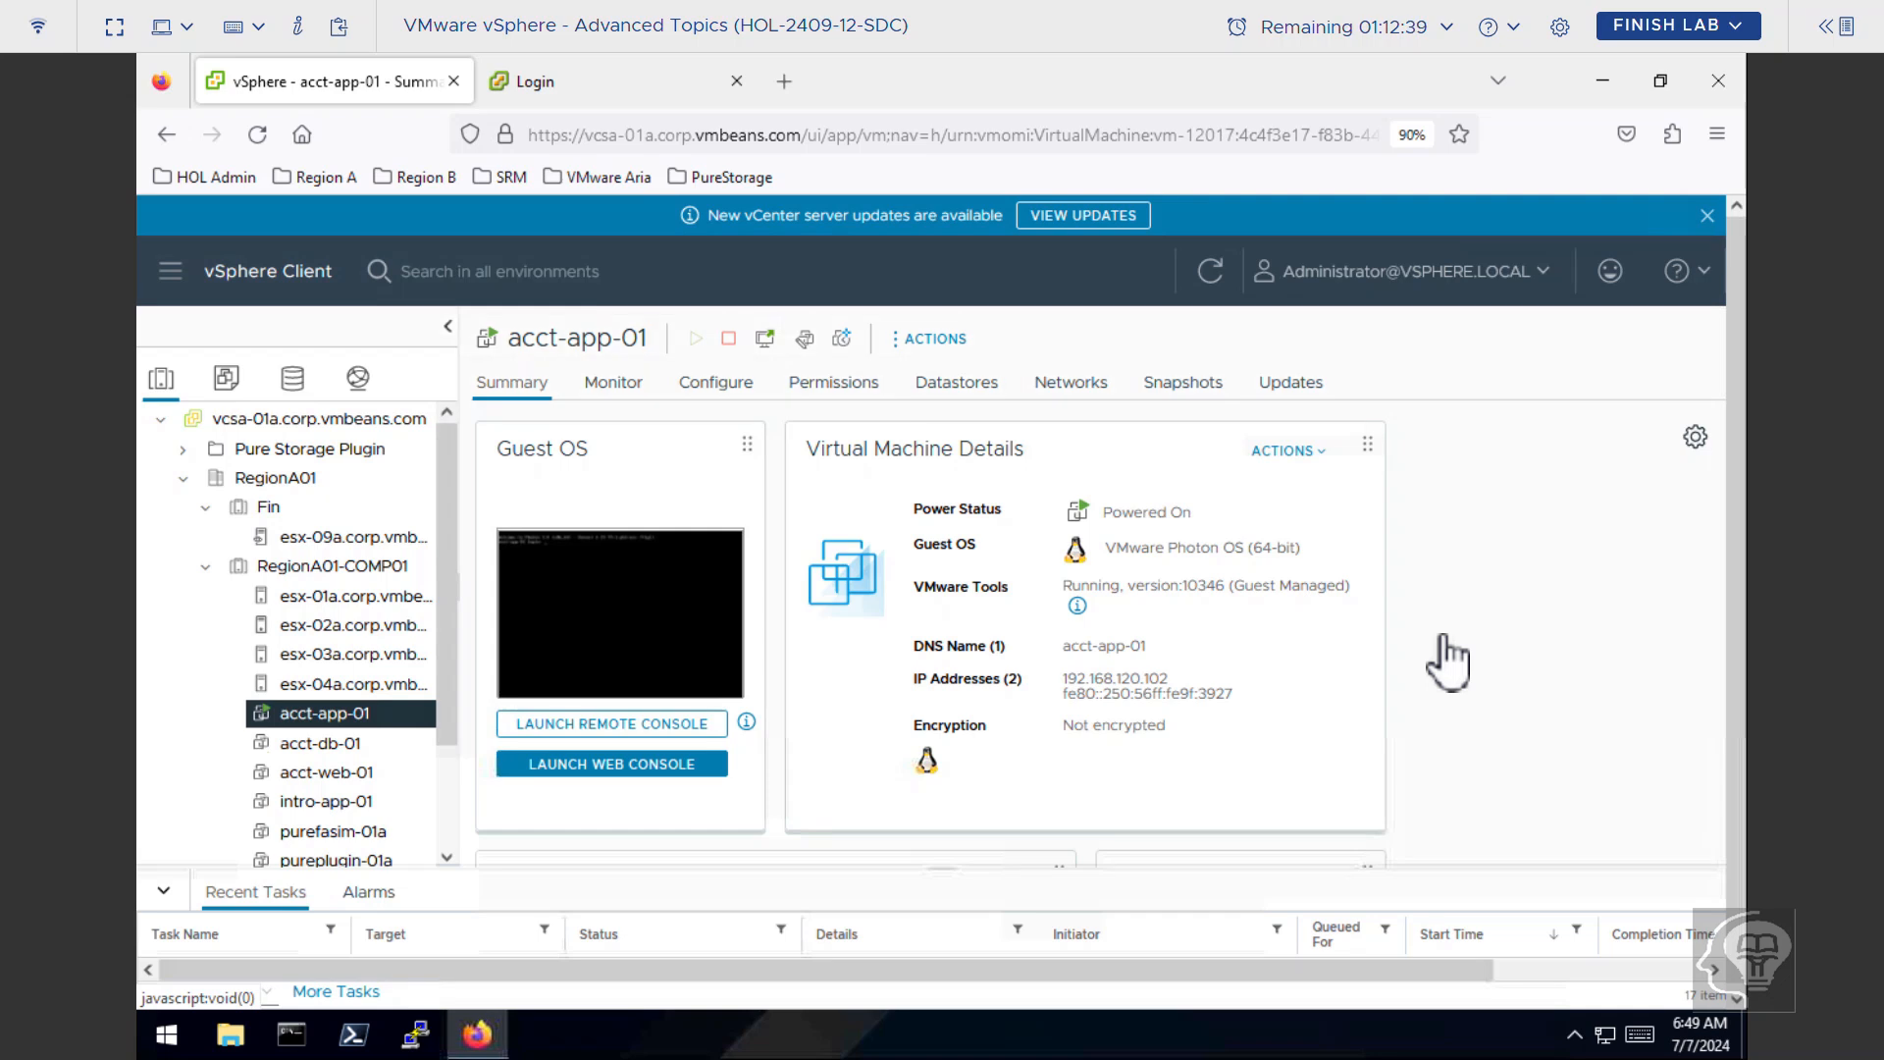
Try to migrate acct-app-01 to host esx-01a.corp.vmbeans.com, changing the compute resource only, and cancel the wizard.
scroll(1442, 656, "down", 5)
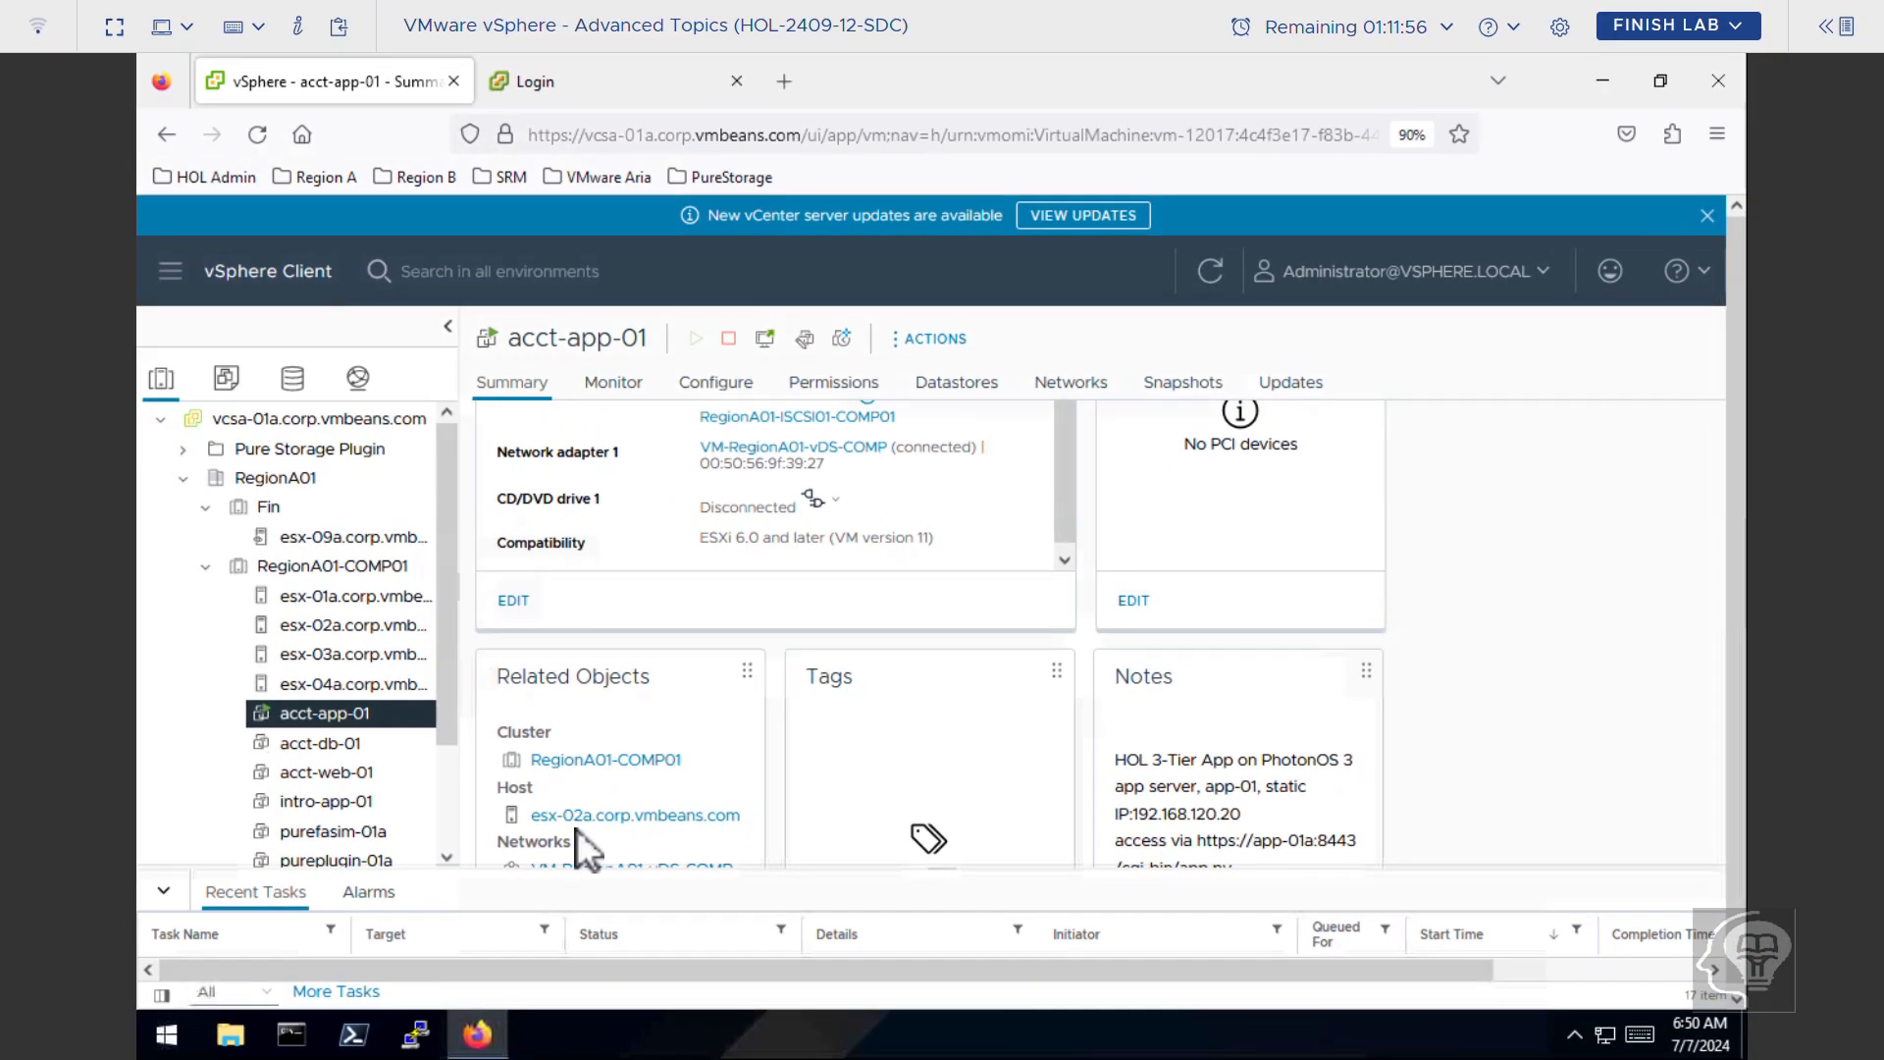
right_click(357, 715)
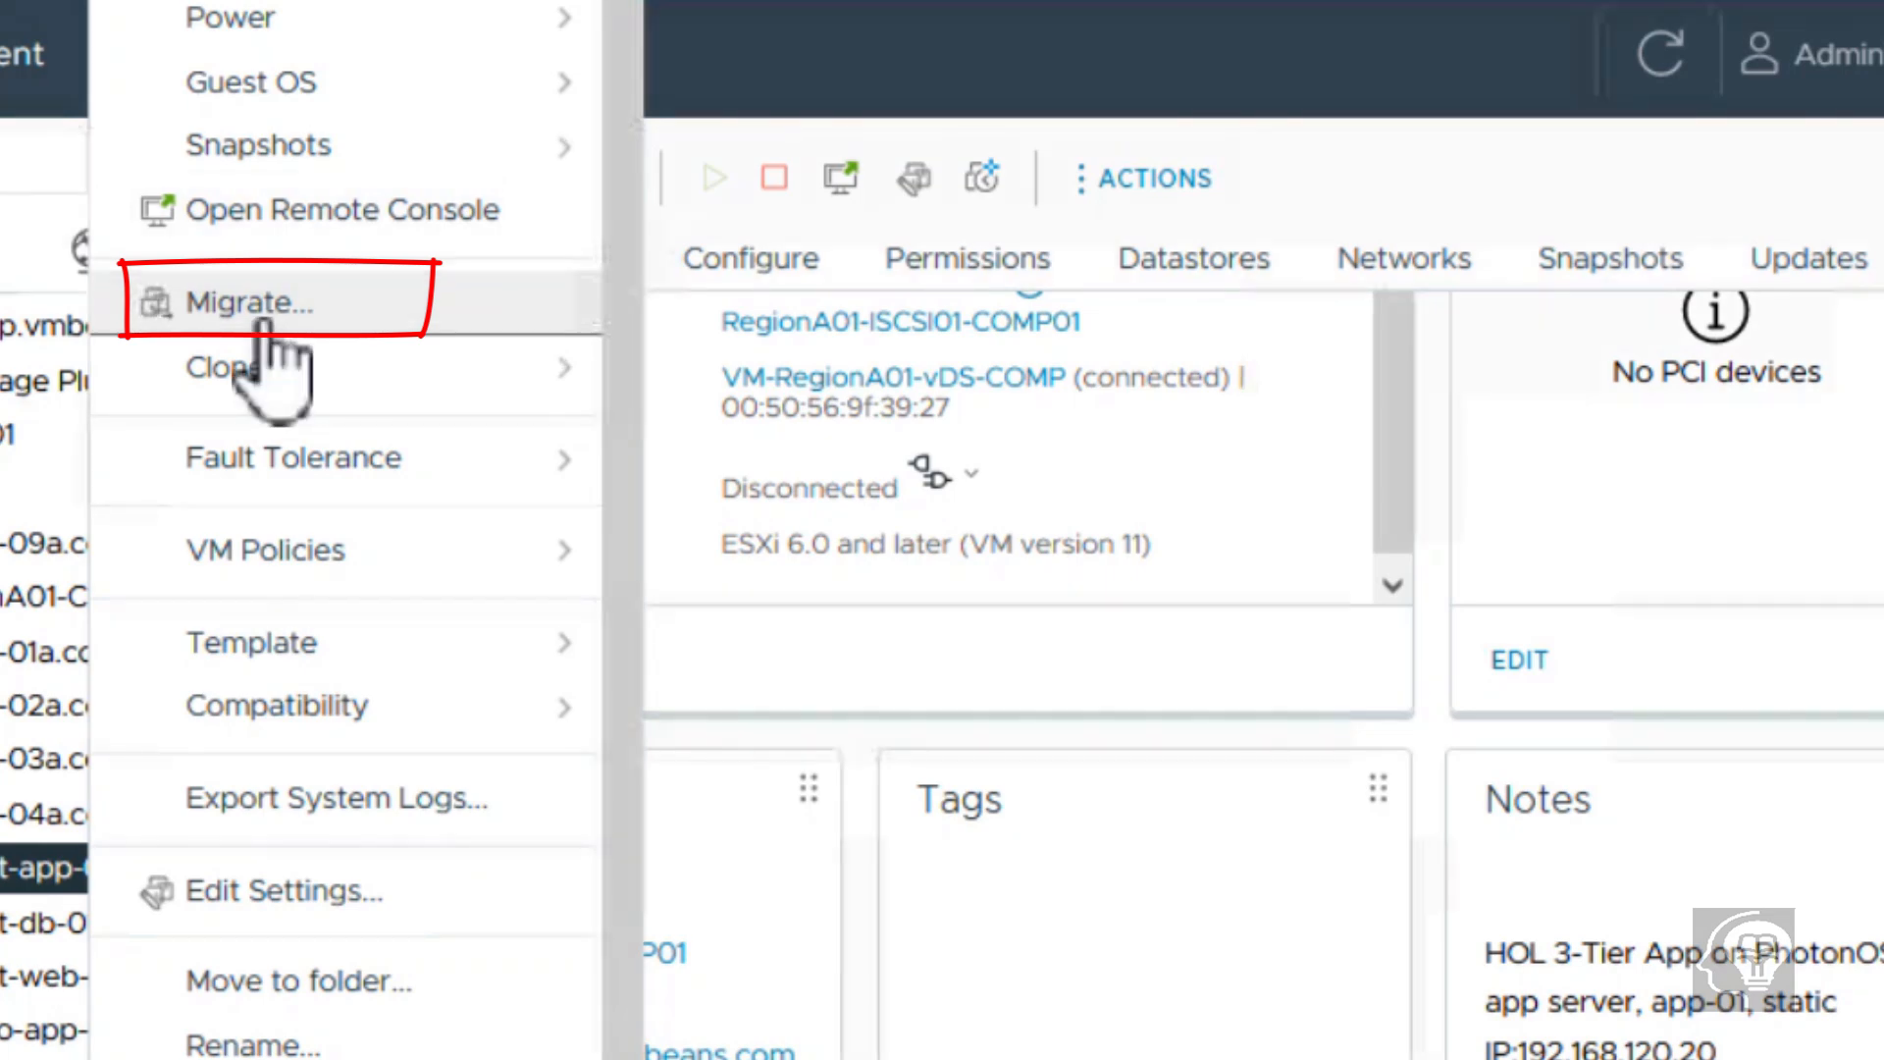
left_click(265, 323)
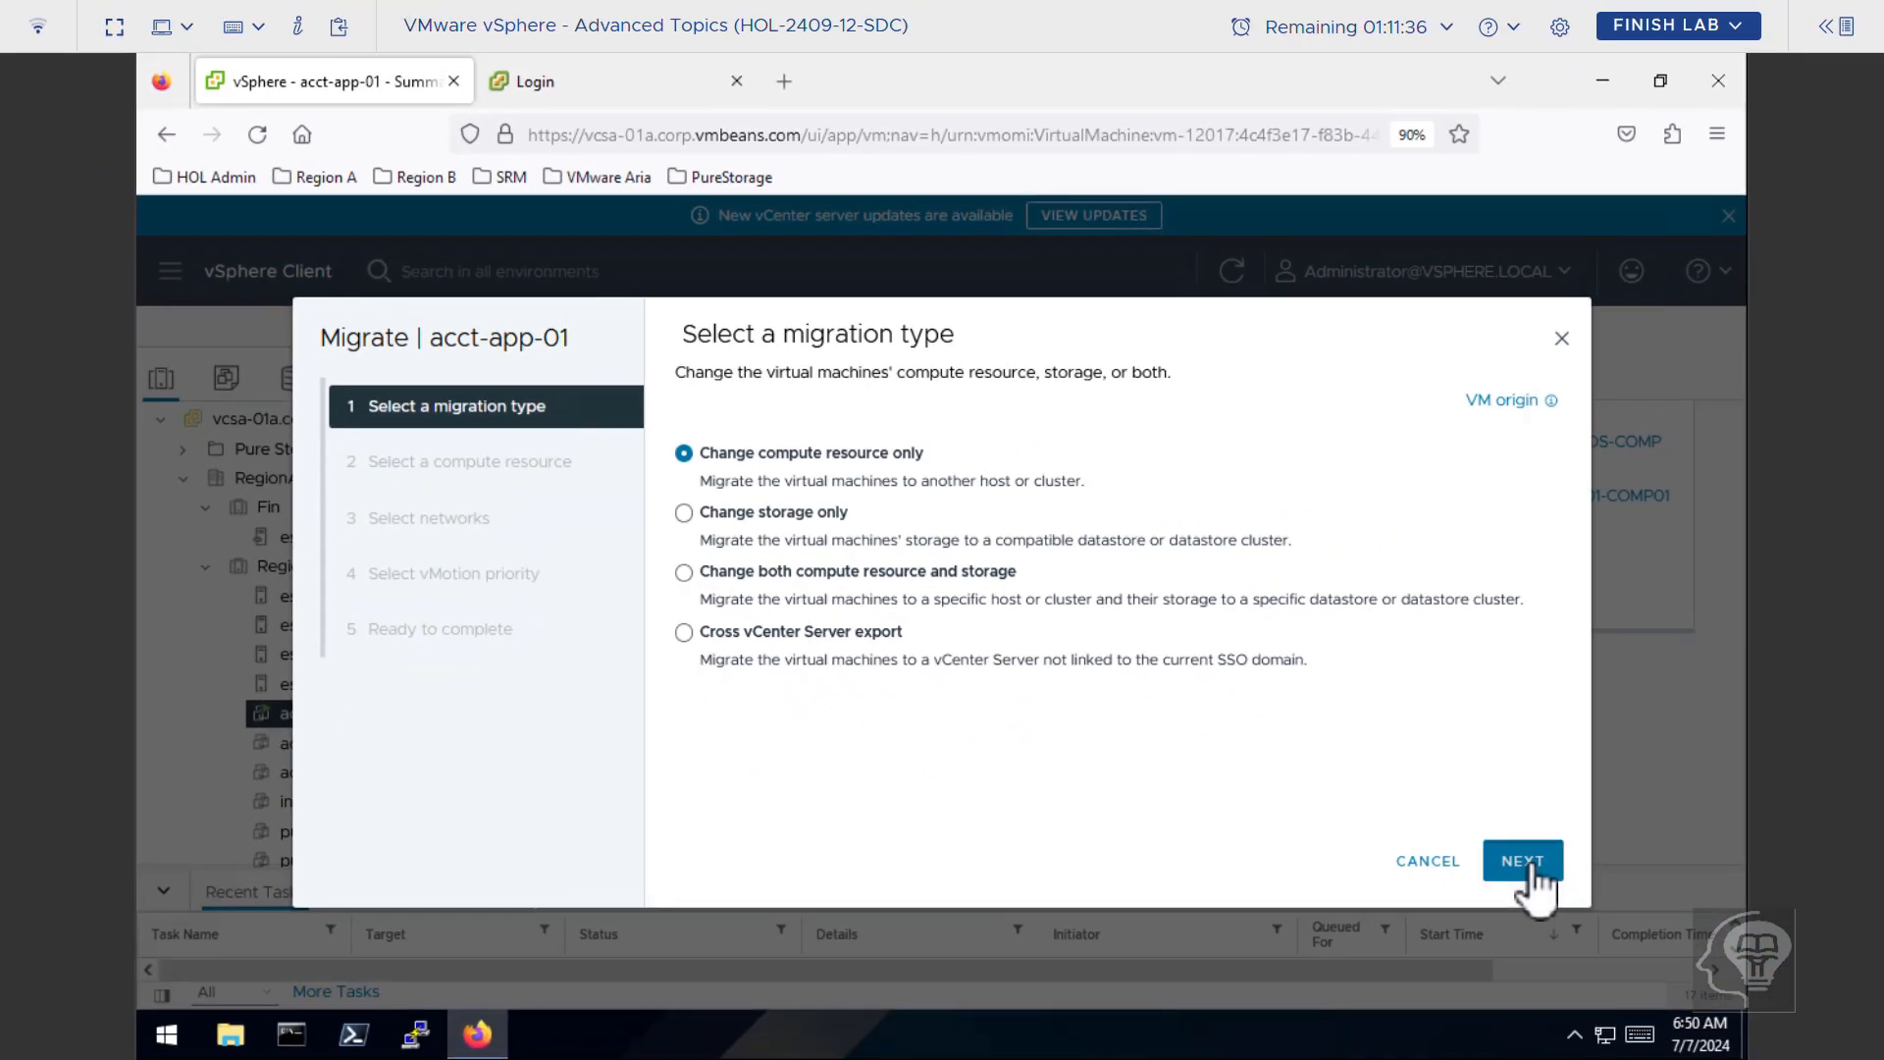
left_click(1735, 948)
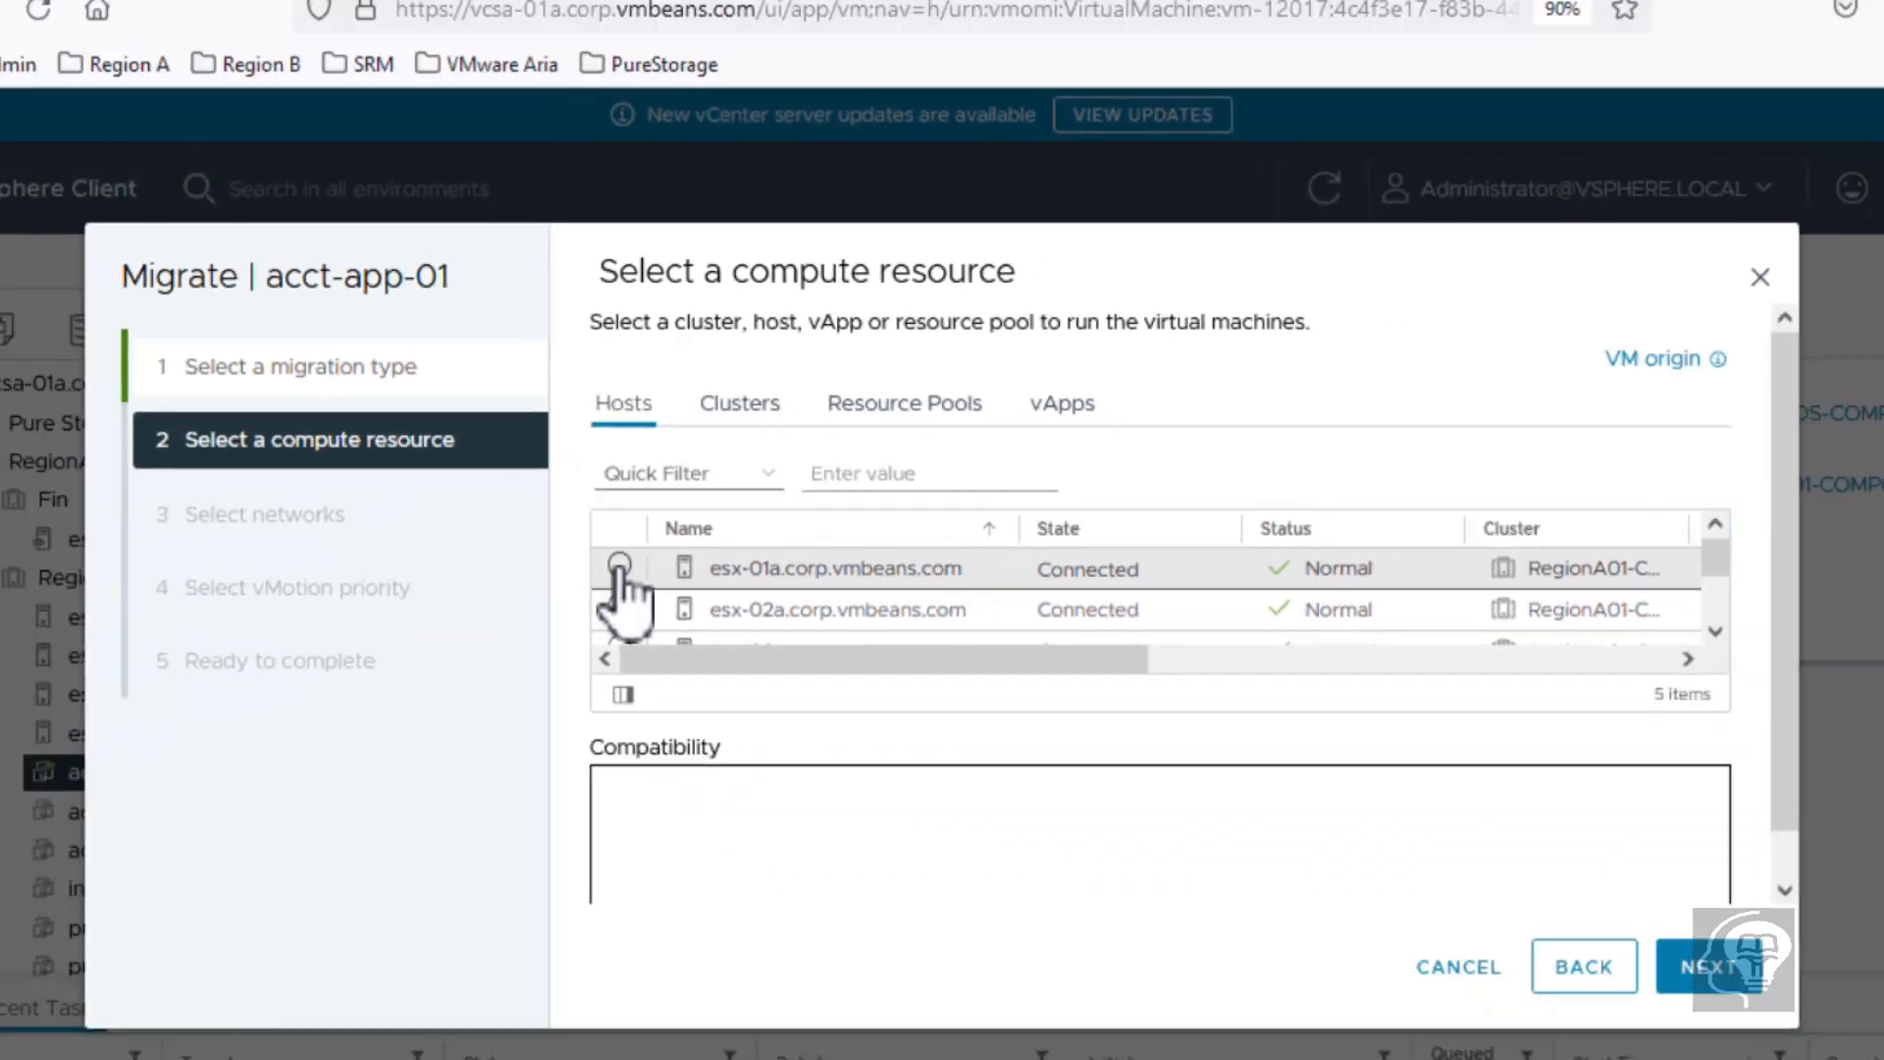
left_click(458, 586)
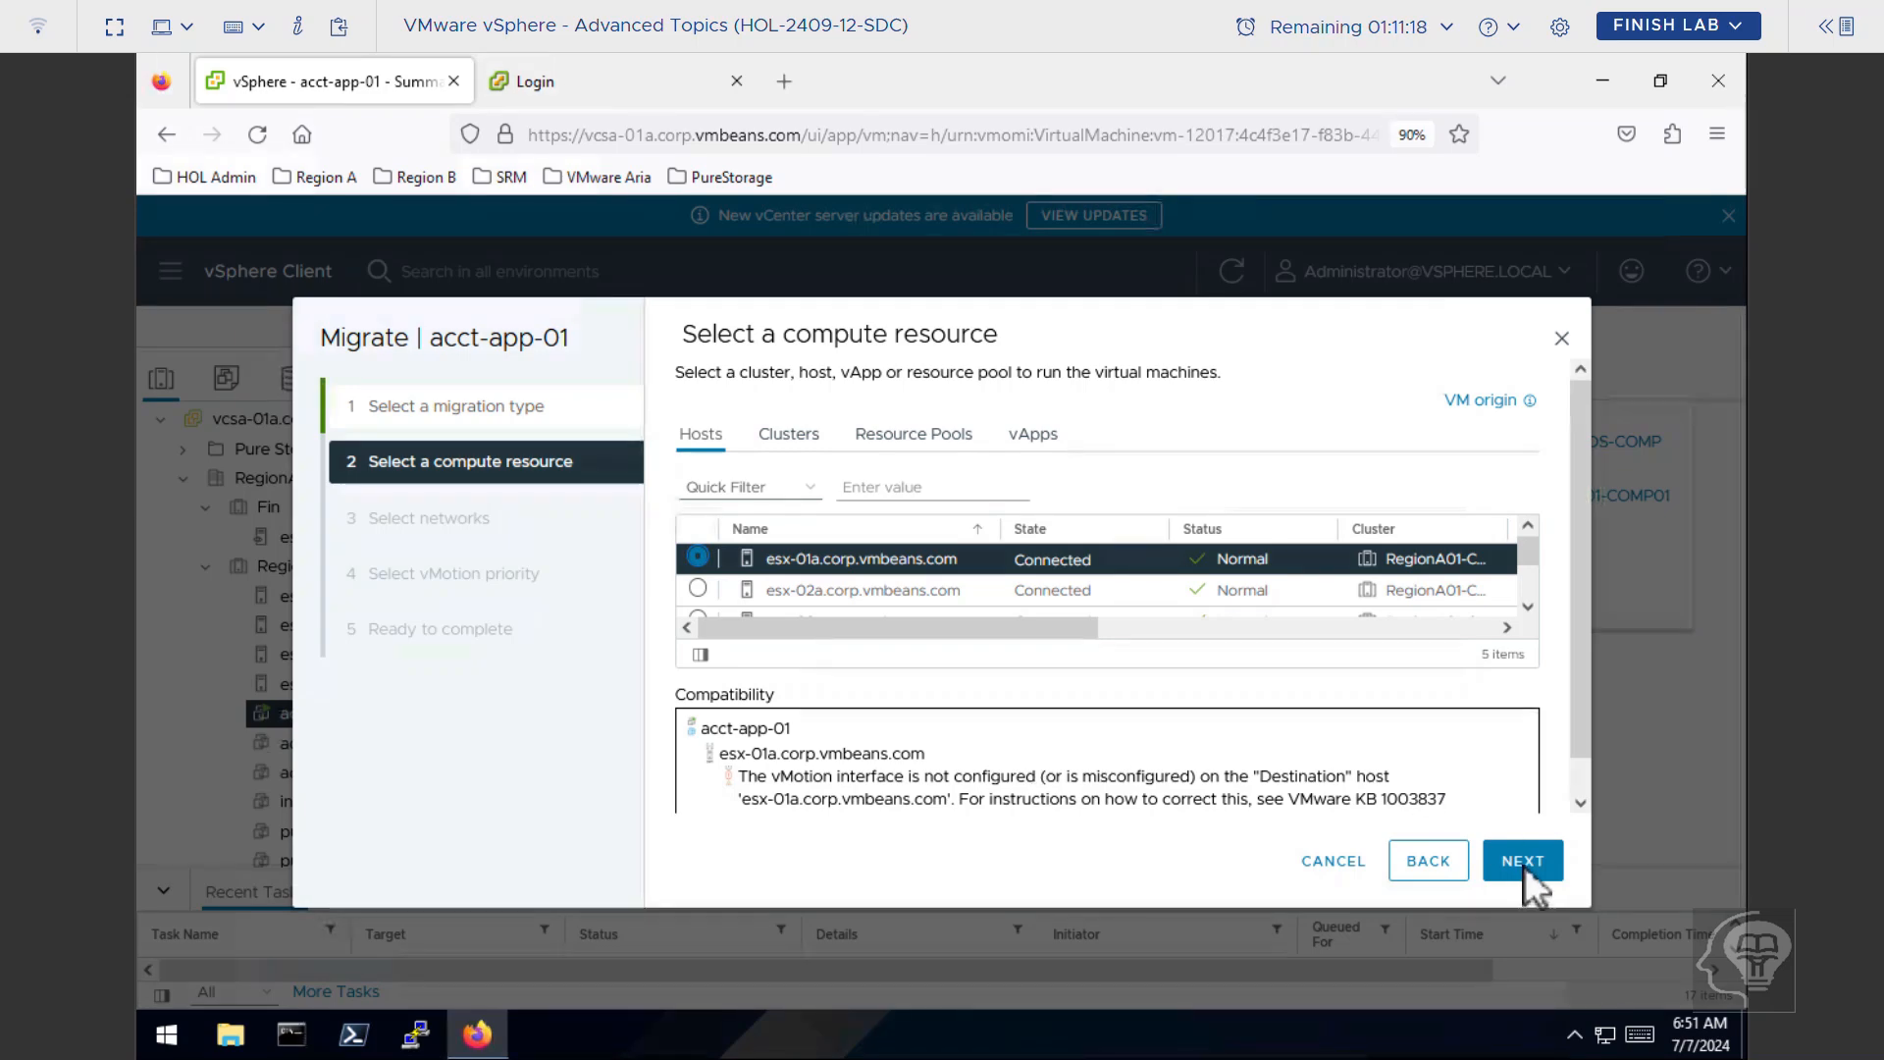
left_click(1523, 862)
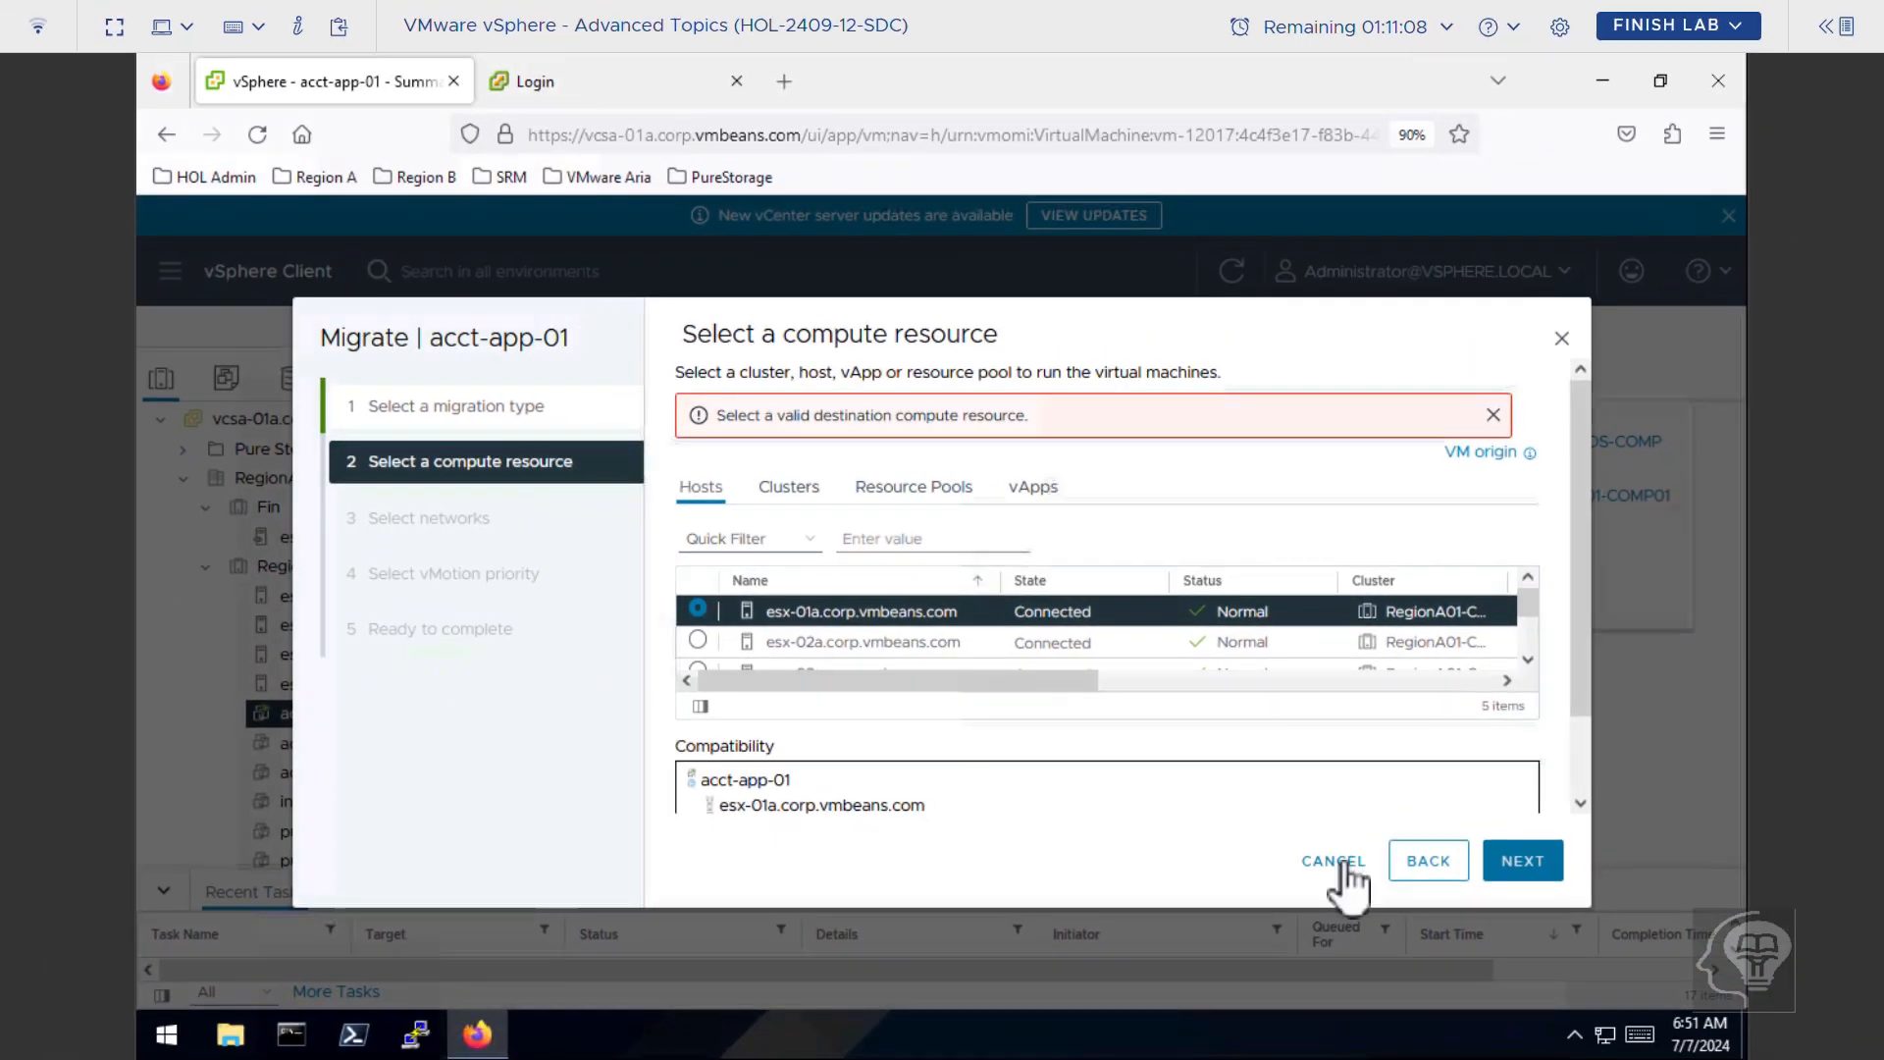
left_click(1342, 864)
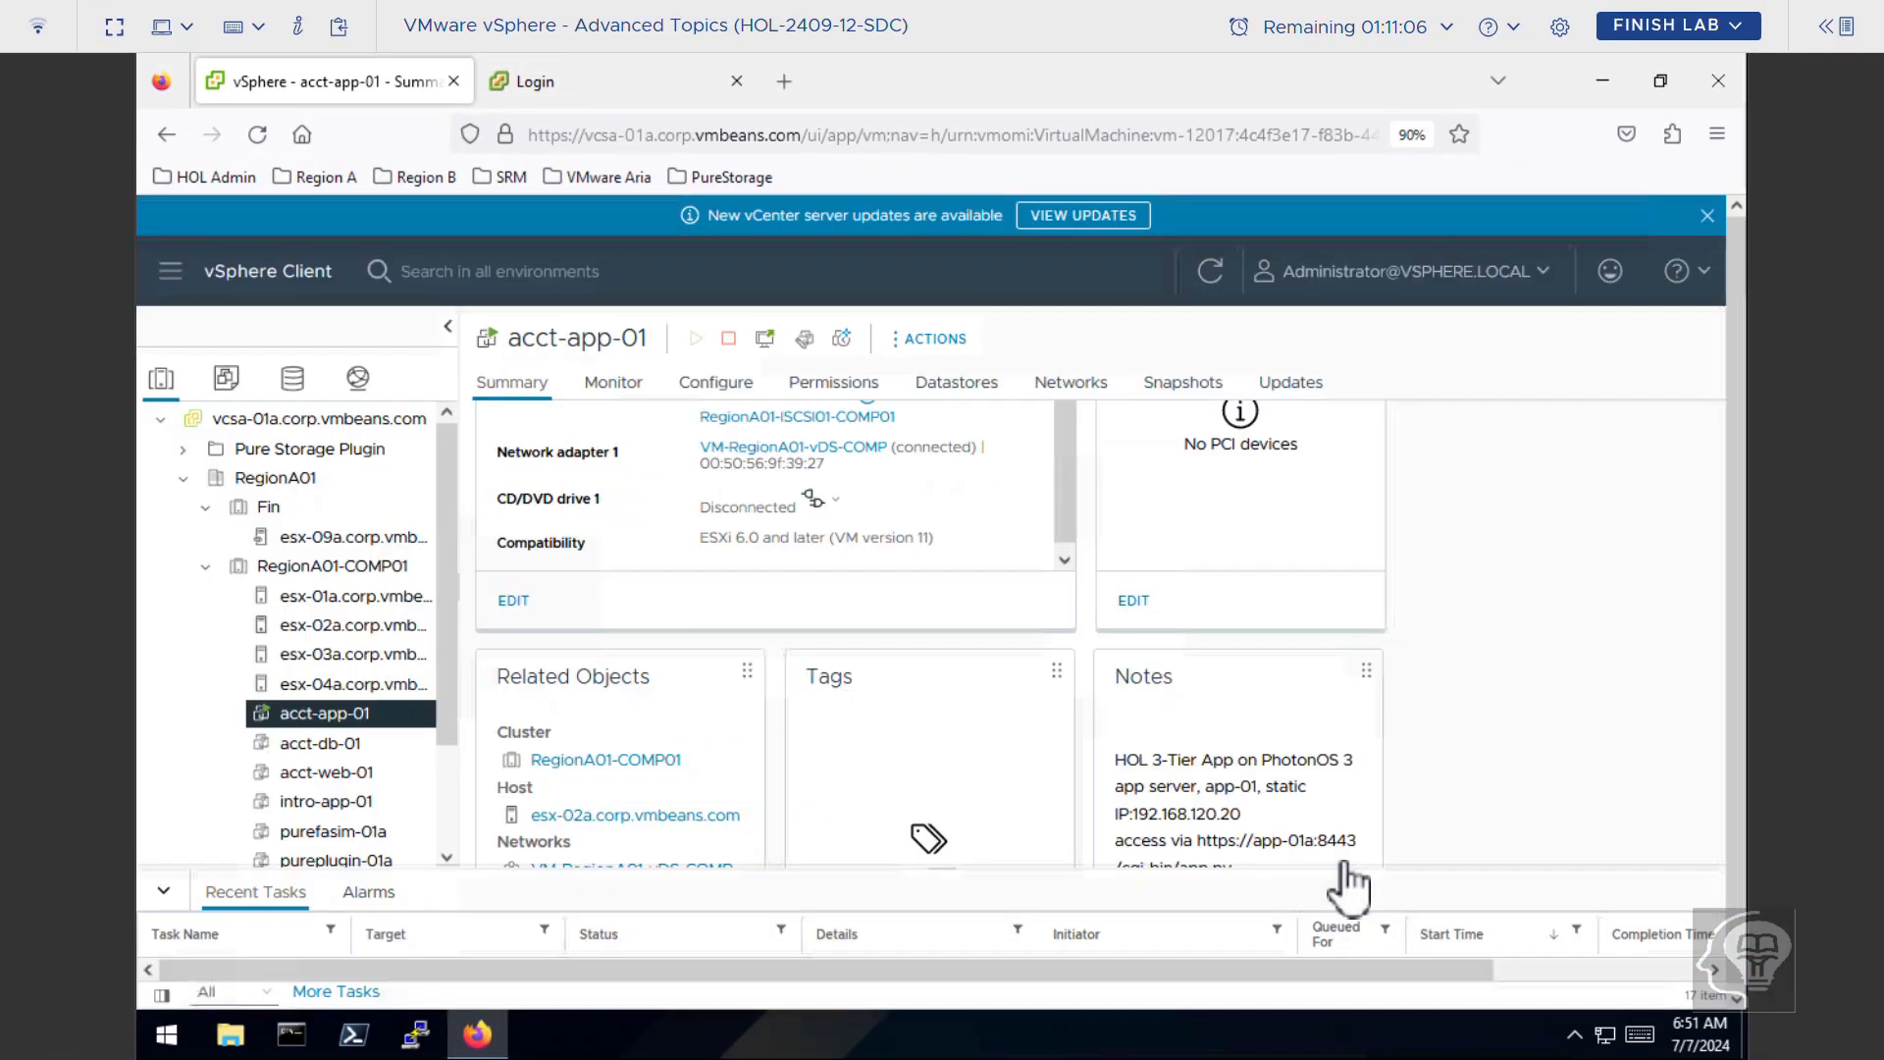
Switch to PuTTY and open an SSH connection using the saved session esx-01a.corp.vmbeans.com.
left_click(415, 1035)
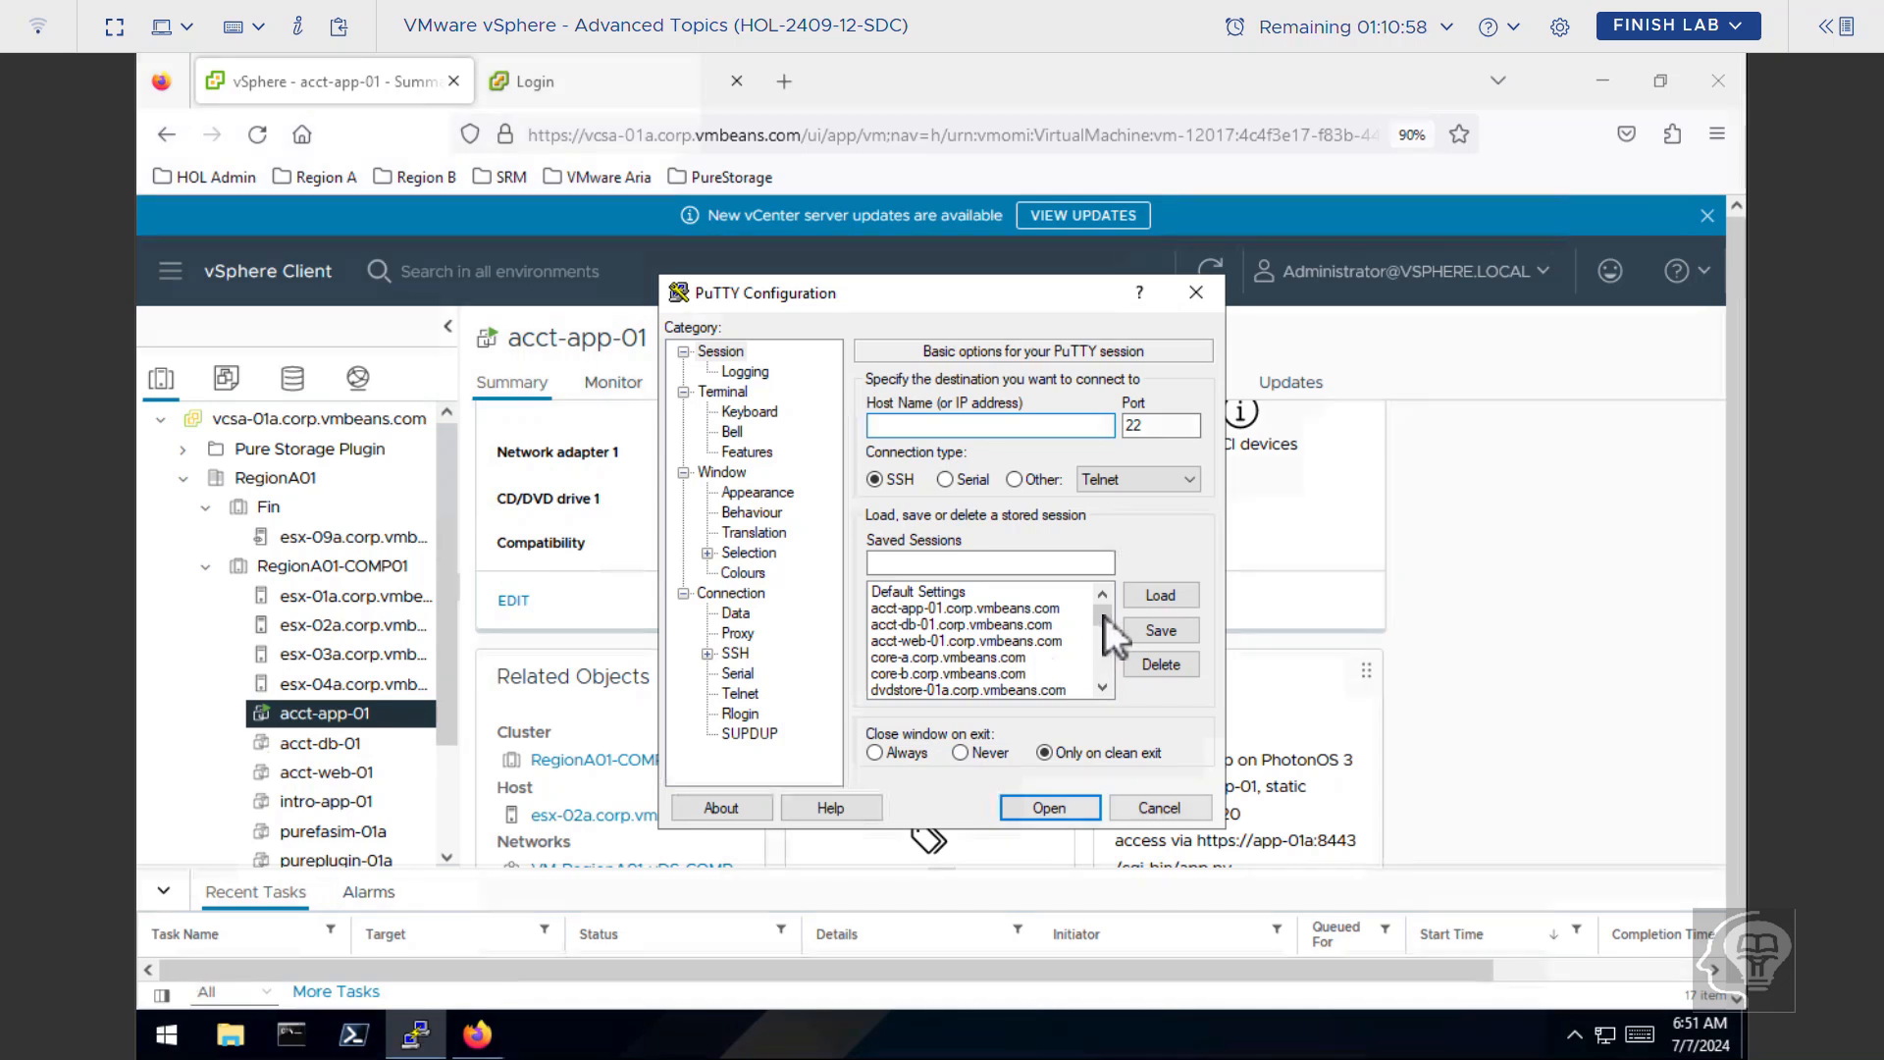
left_click_drag(1104, 624, 1105, 619)
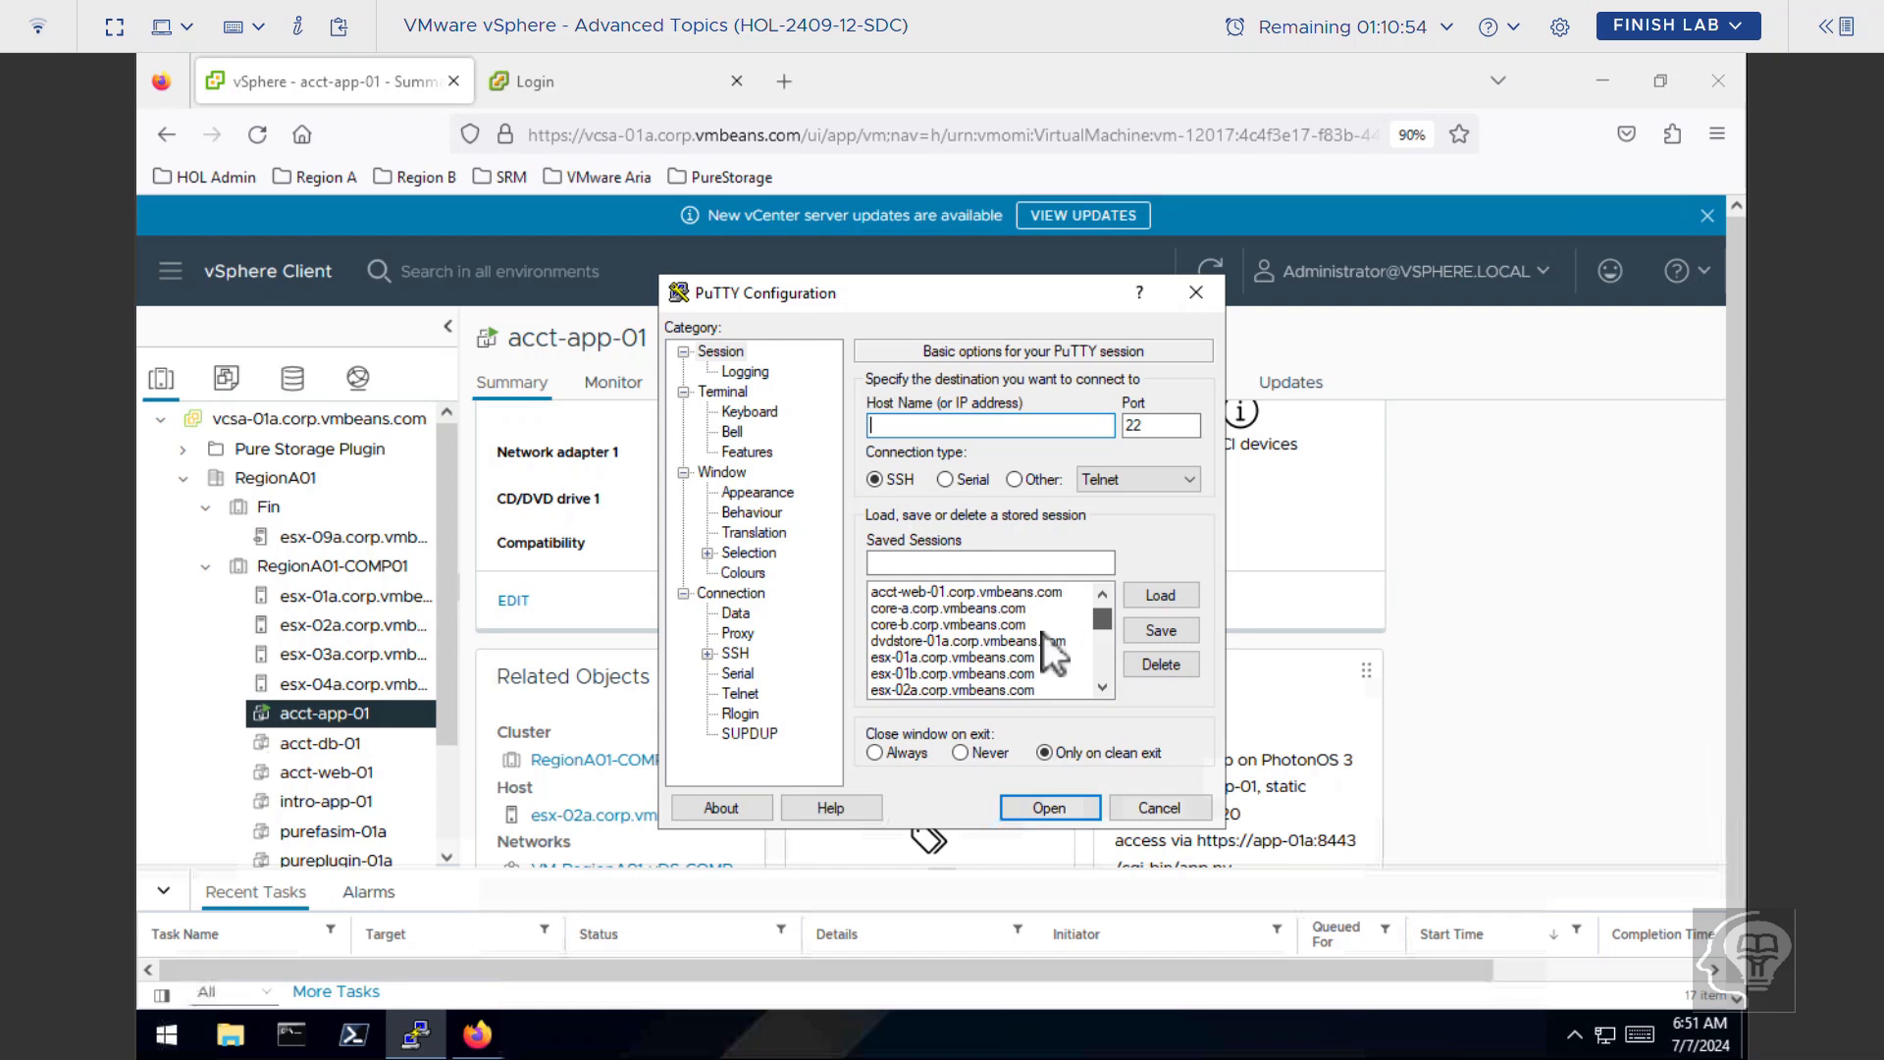
double_click(970, 657)
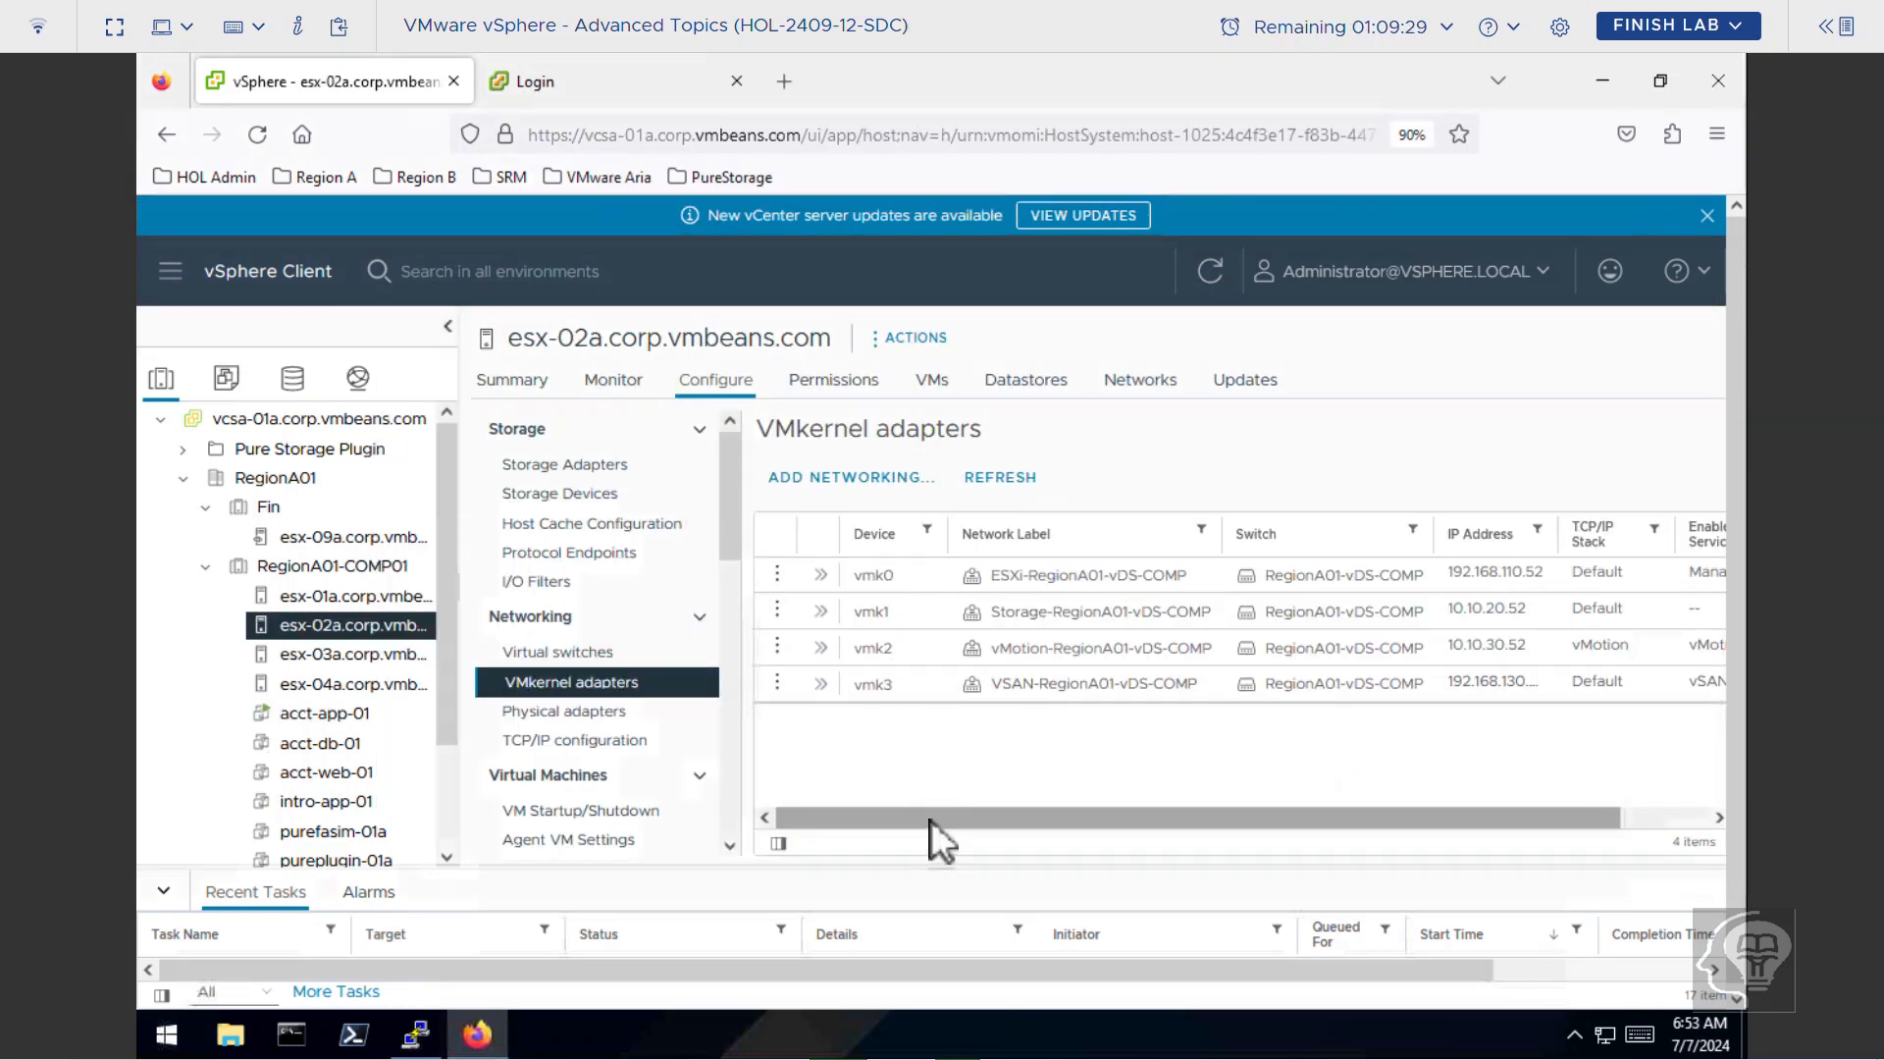
Examine the VMkernel adapters of host esx-02a.corp.vmbeans.com, including their IP addresses, TCP/IP stacks and enabled services.
scroll(963, 819, "right", 1)
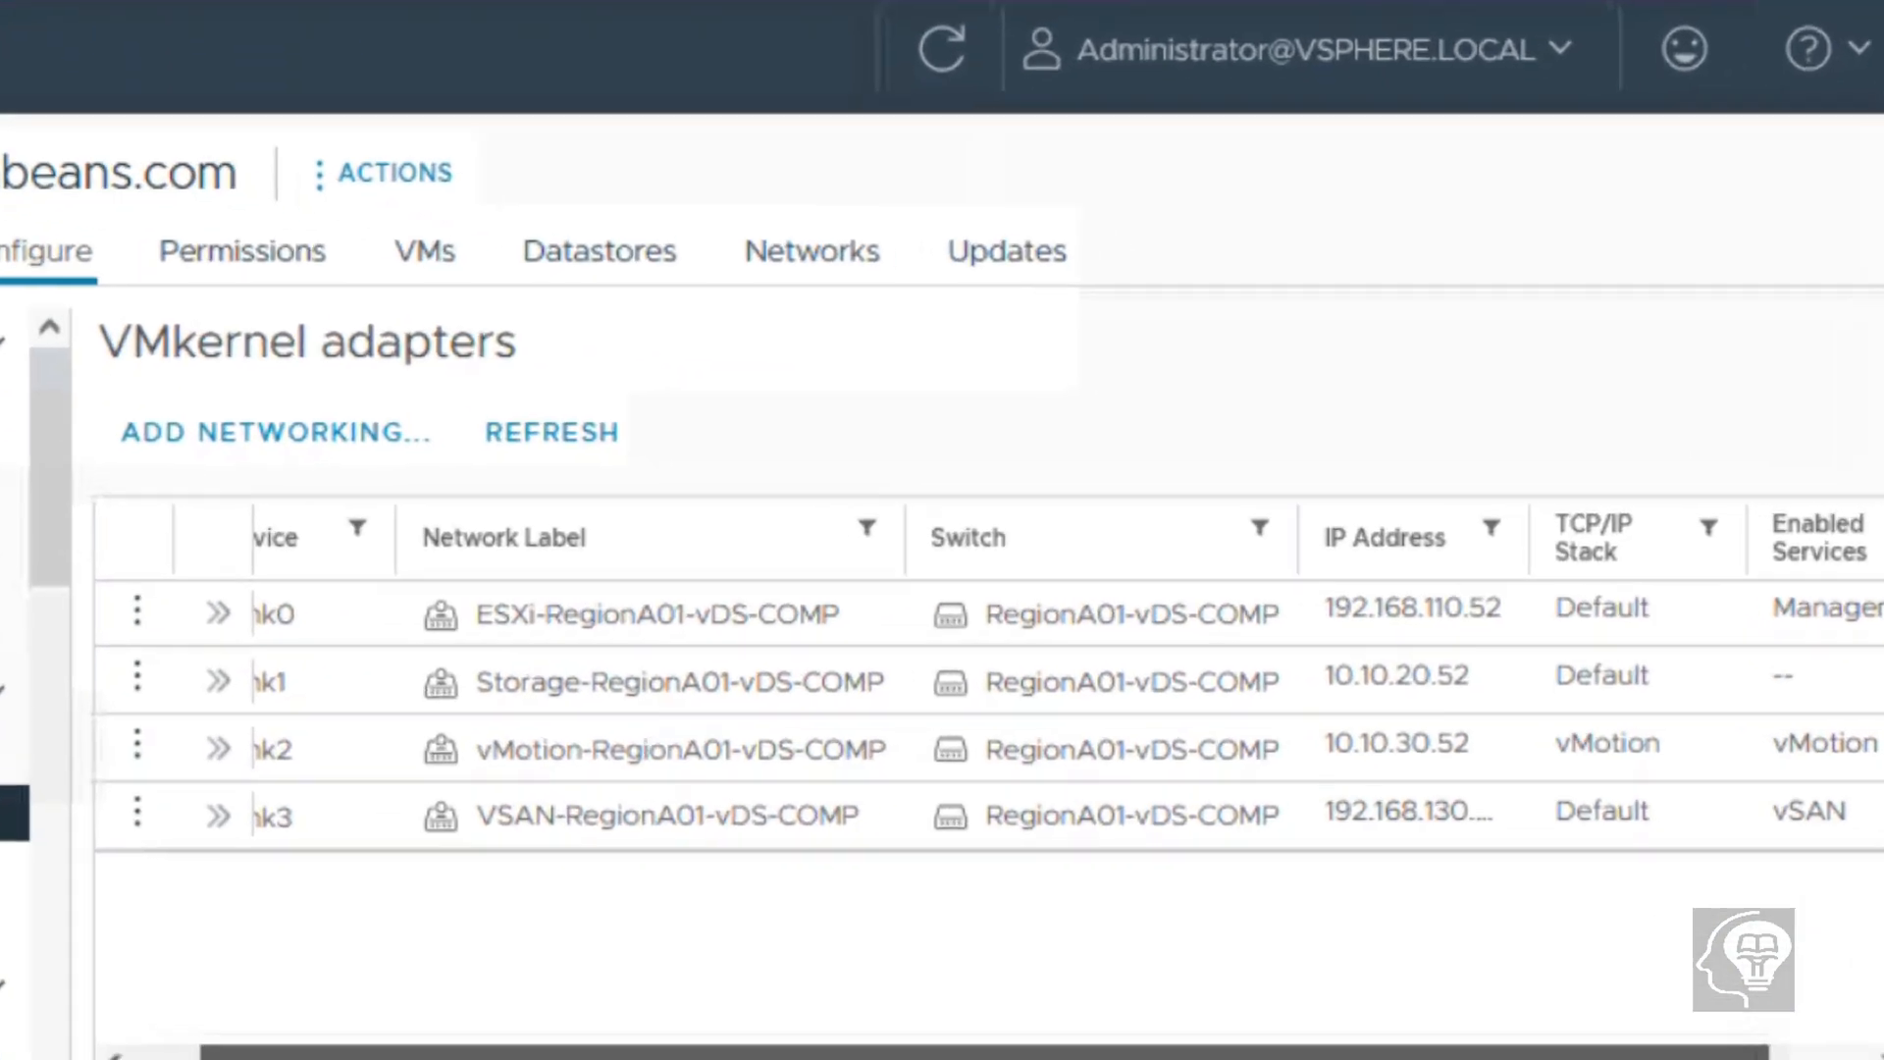
scroll(1227, 863, "right", 2)
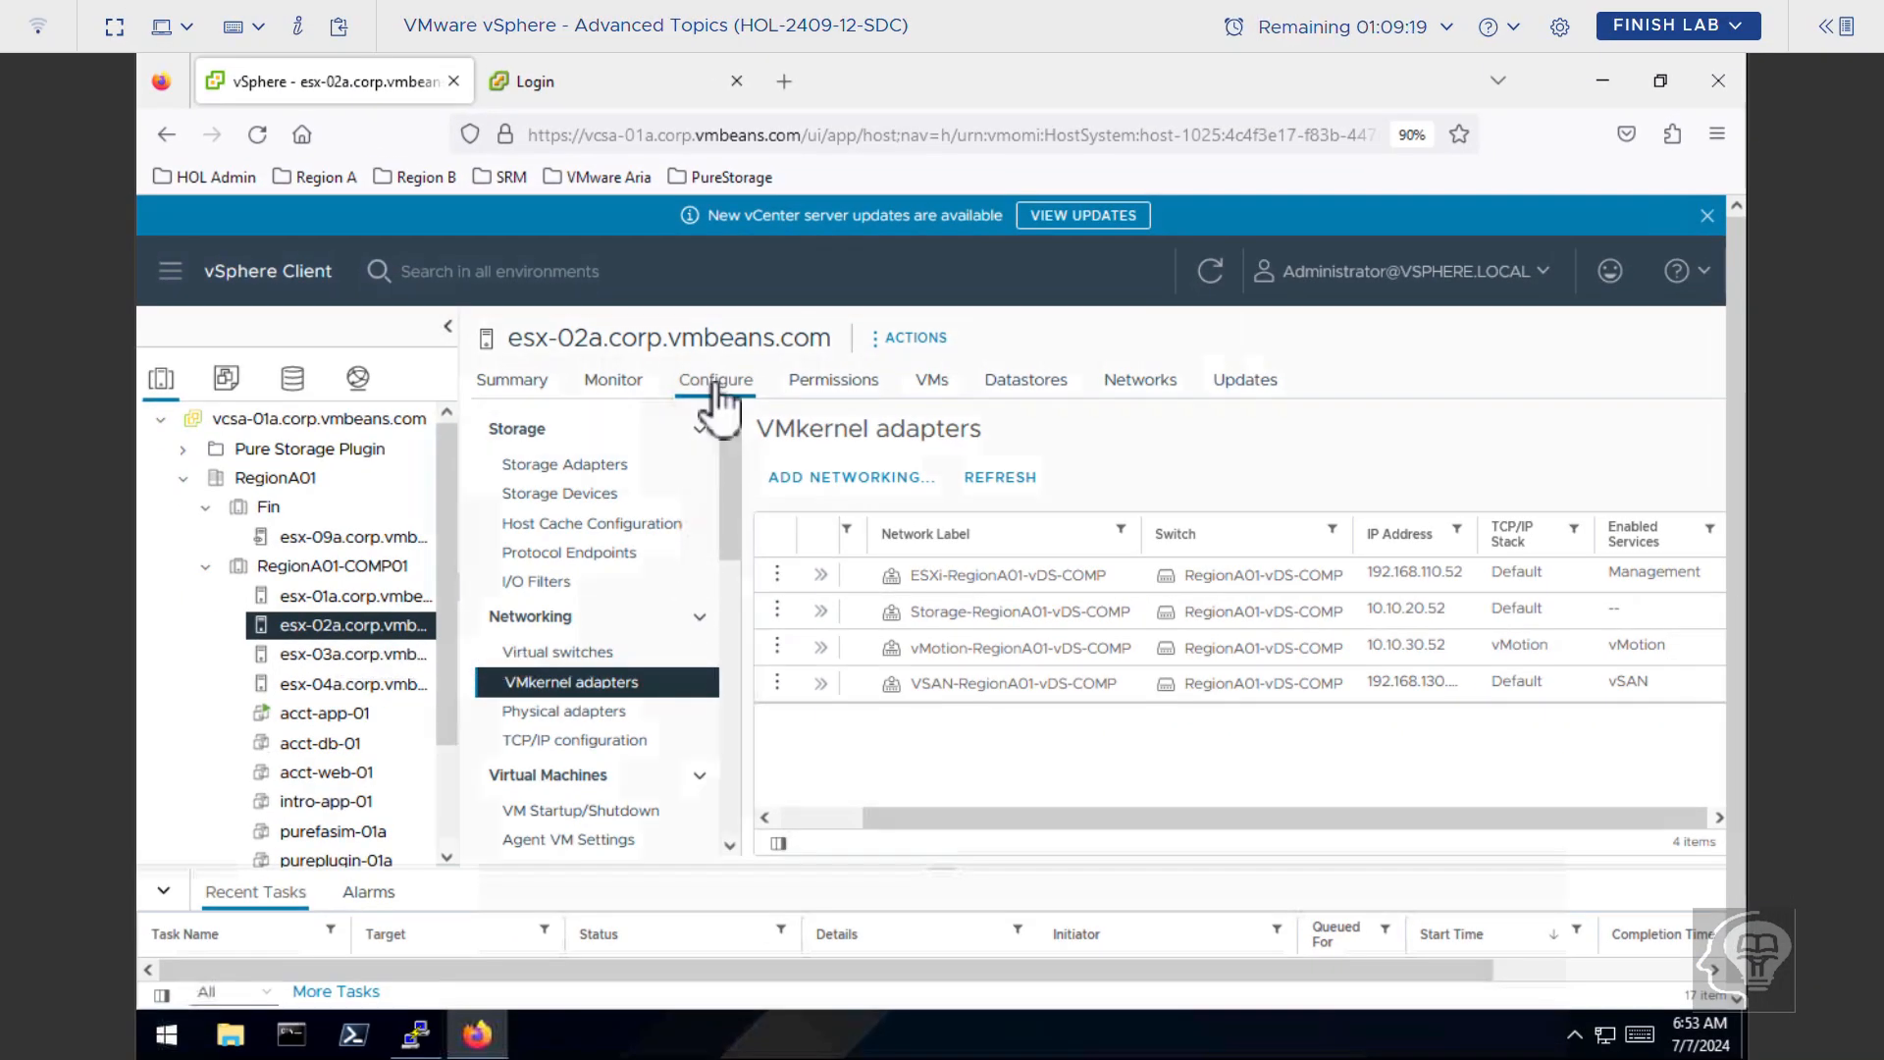
left_click(716, 386)
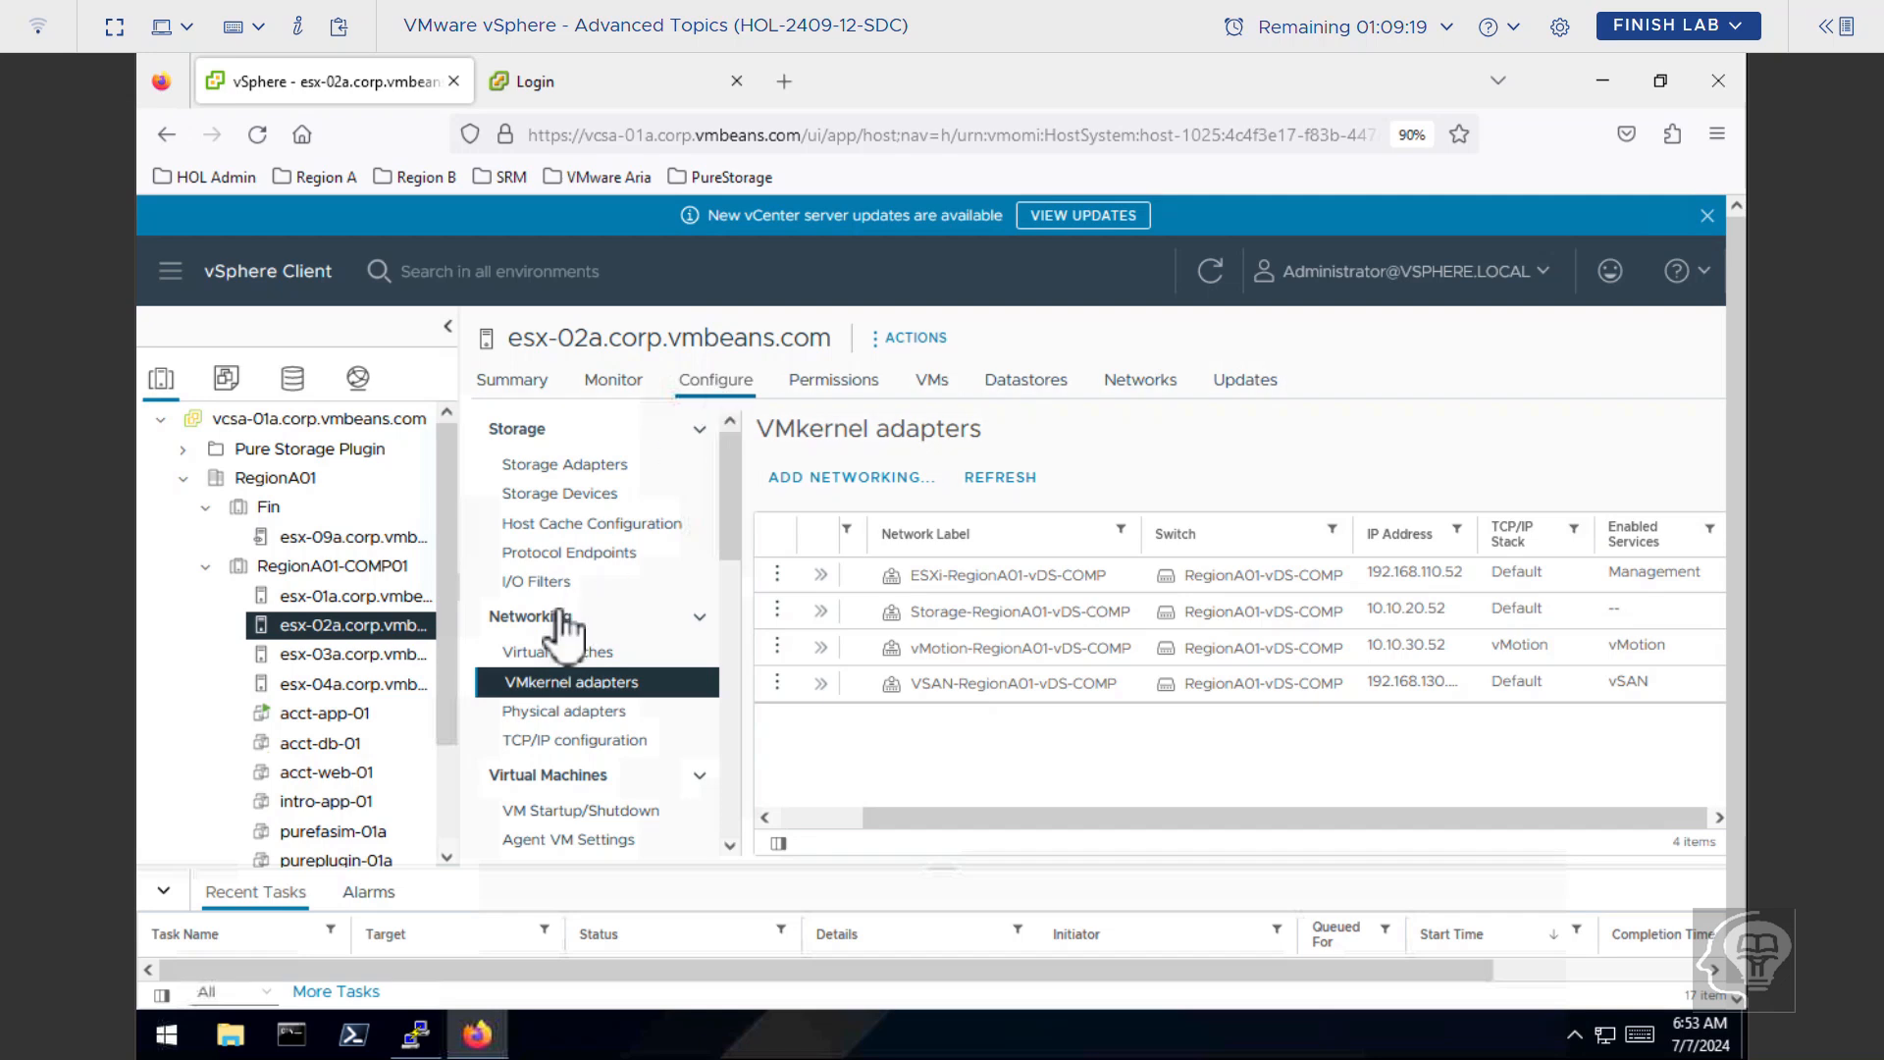
left_click(523, 685)
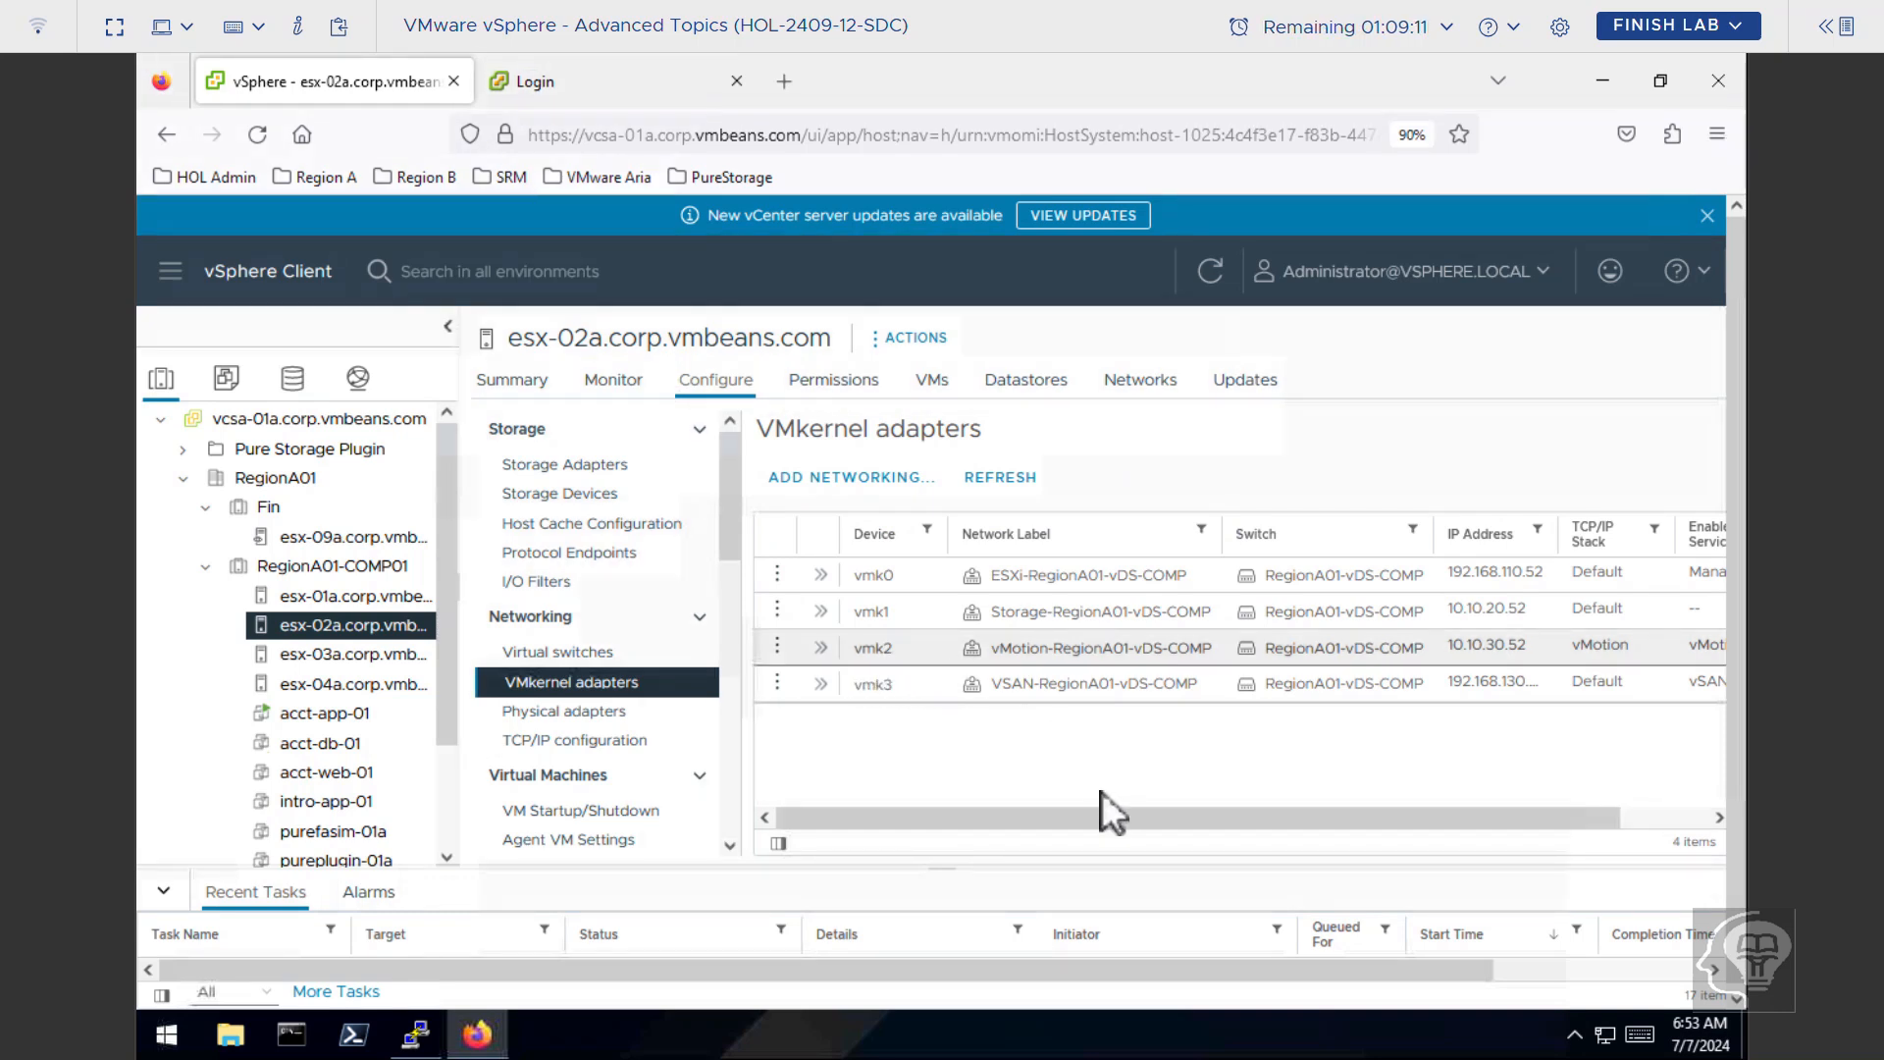
left_click_drag(1389, 817, 1411, 817)
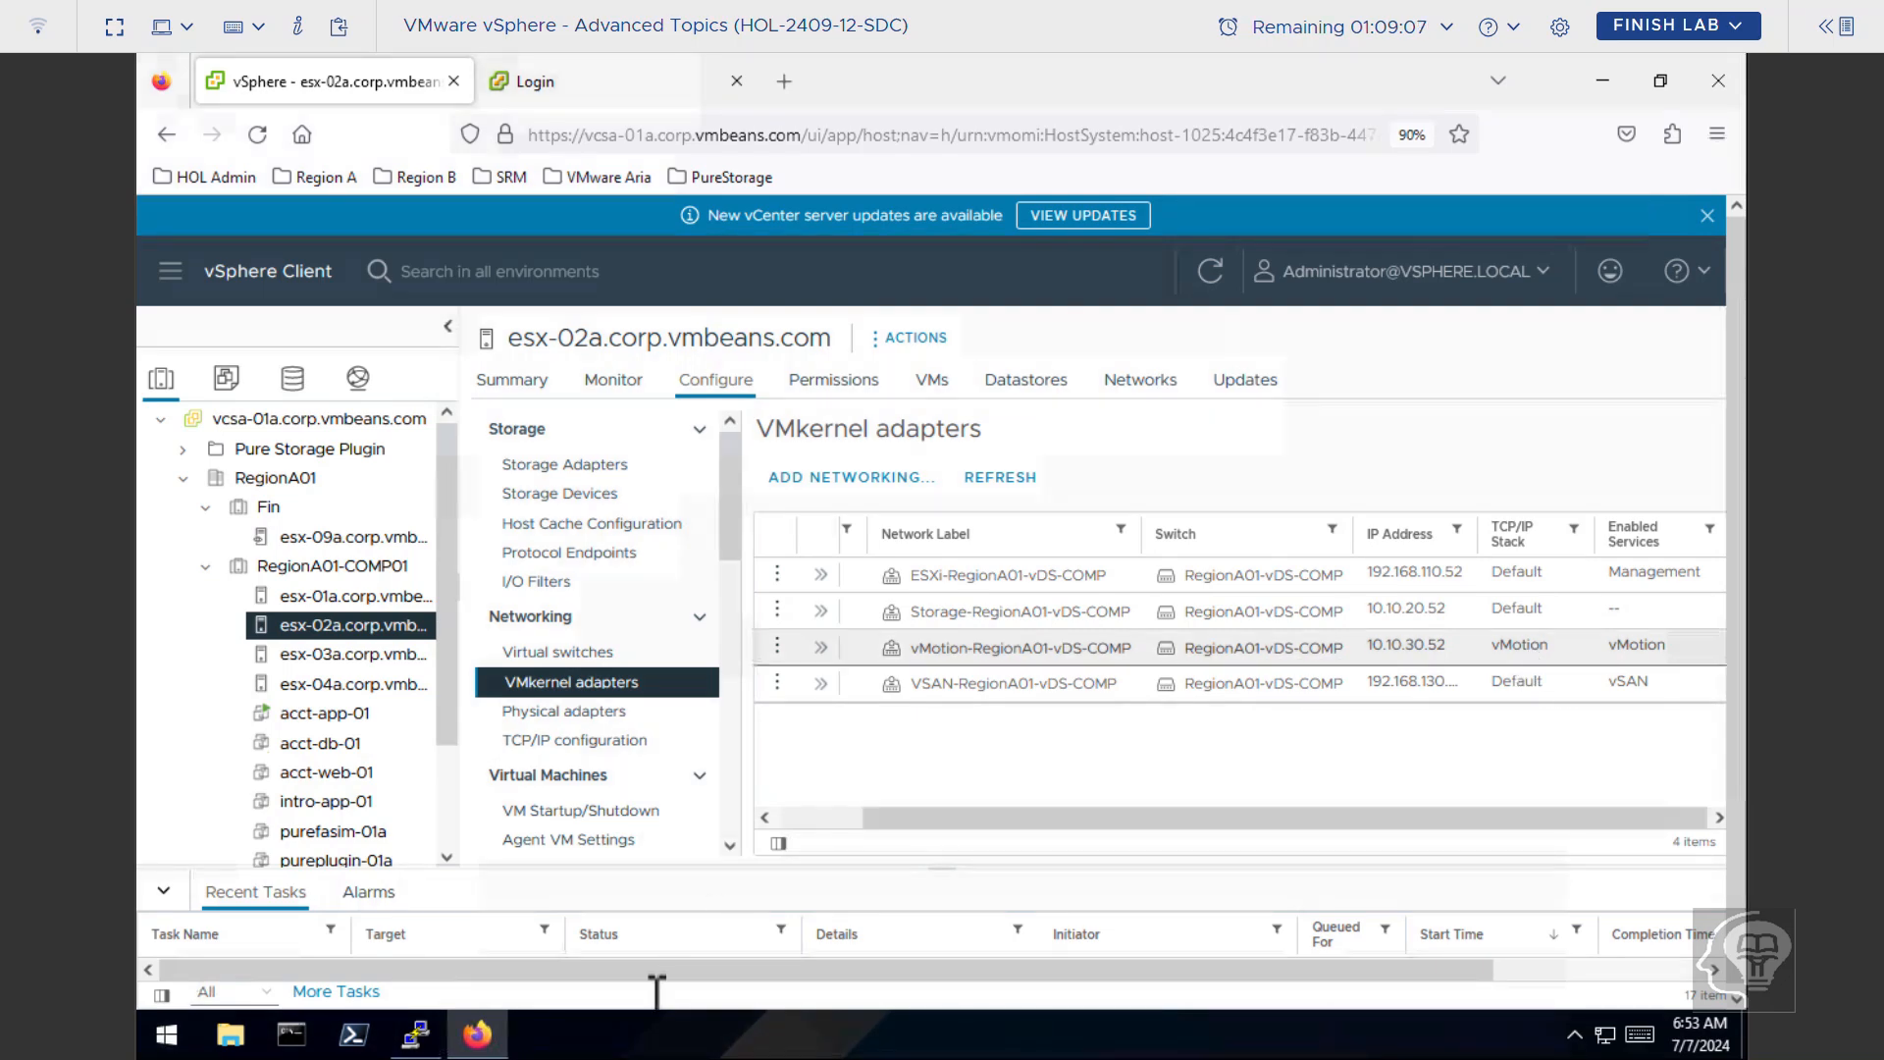
Switch to the esx-02a PuTTY session and run "vmkping 10.10.30.51" to test the vMotion network.
left_click(415, 1040)
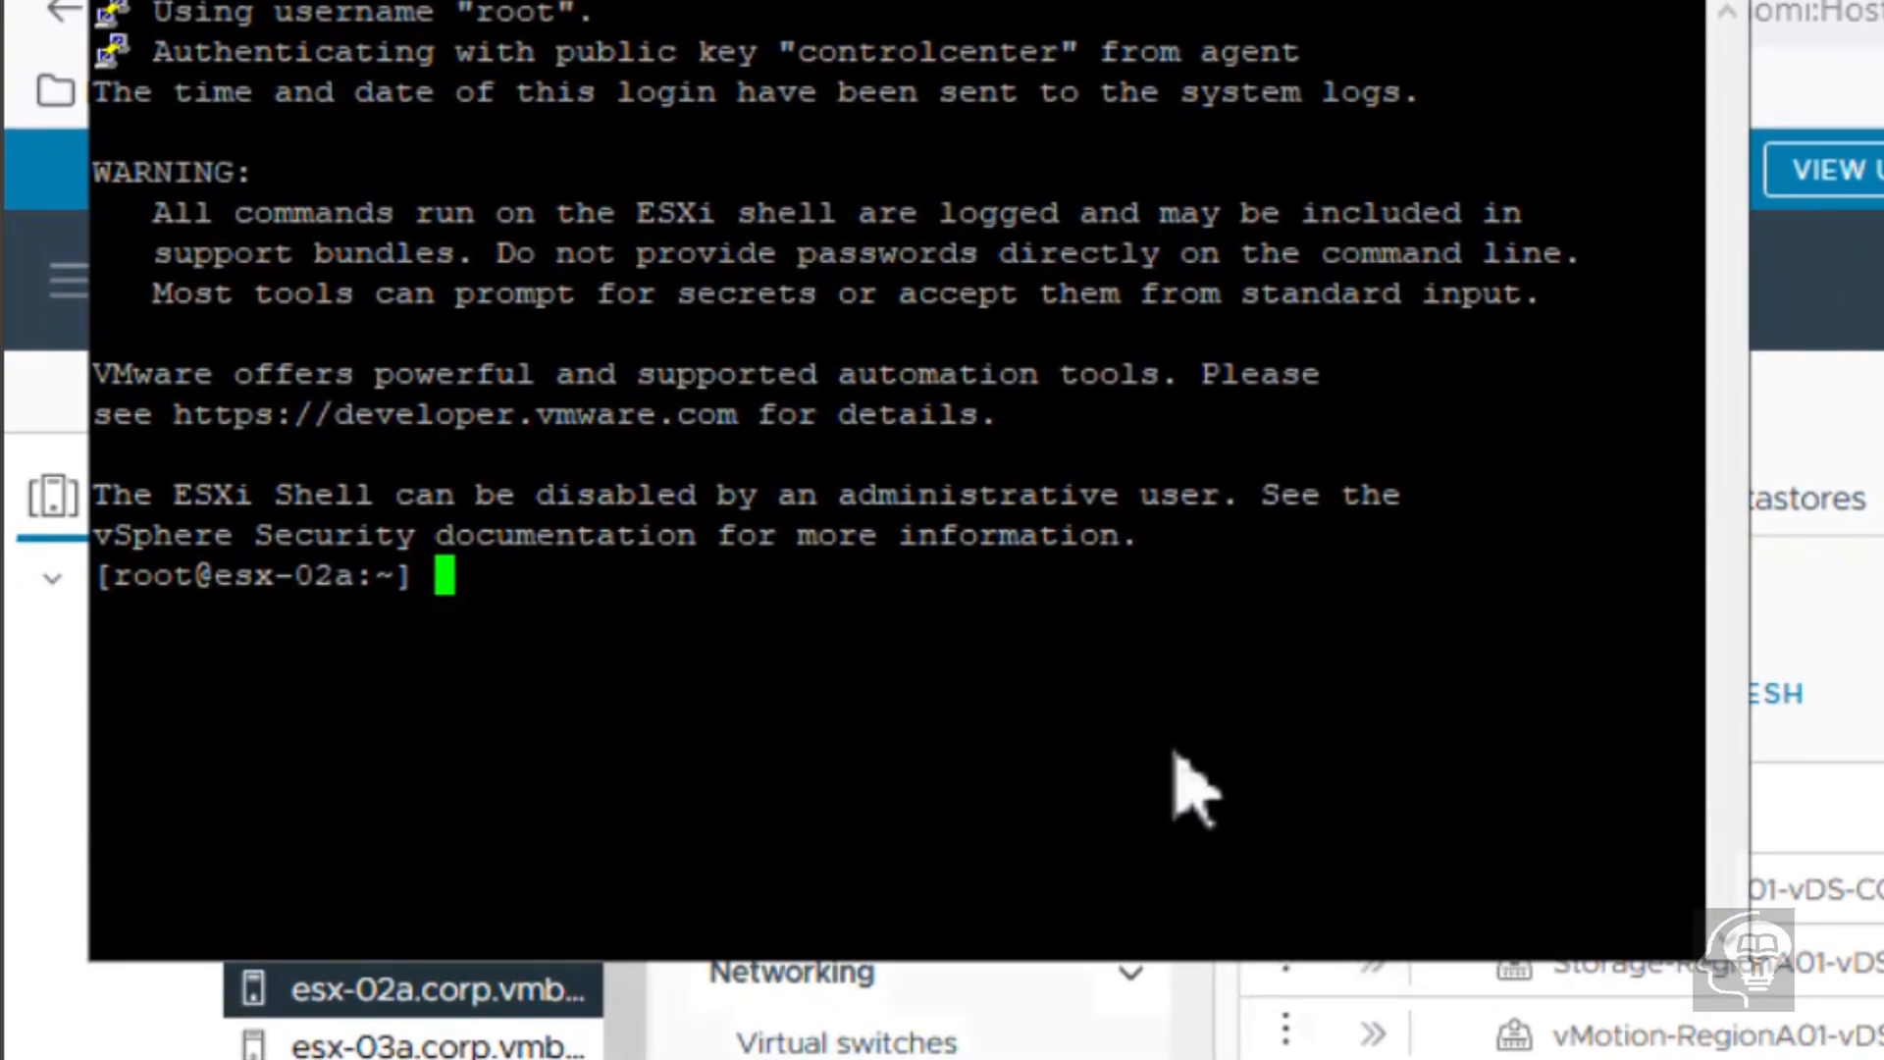
type("vmkping")
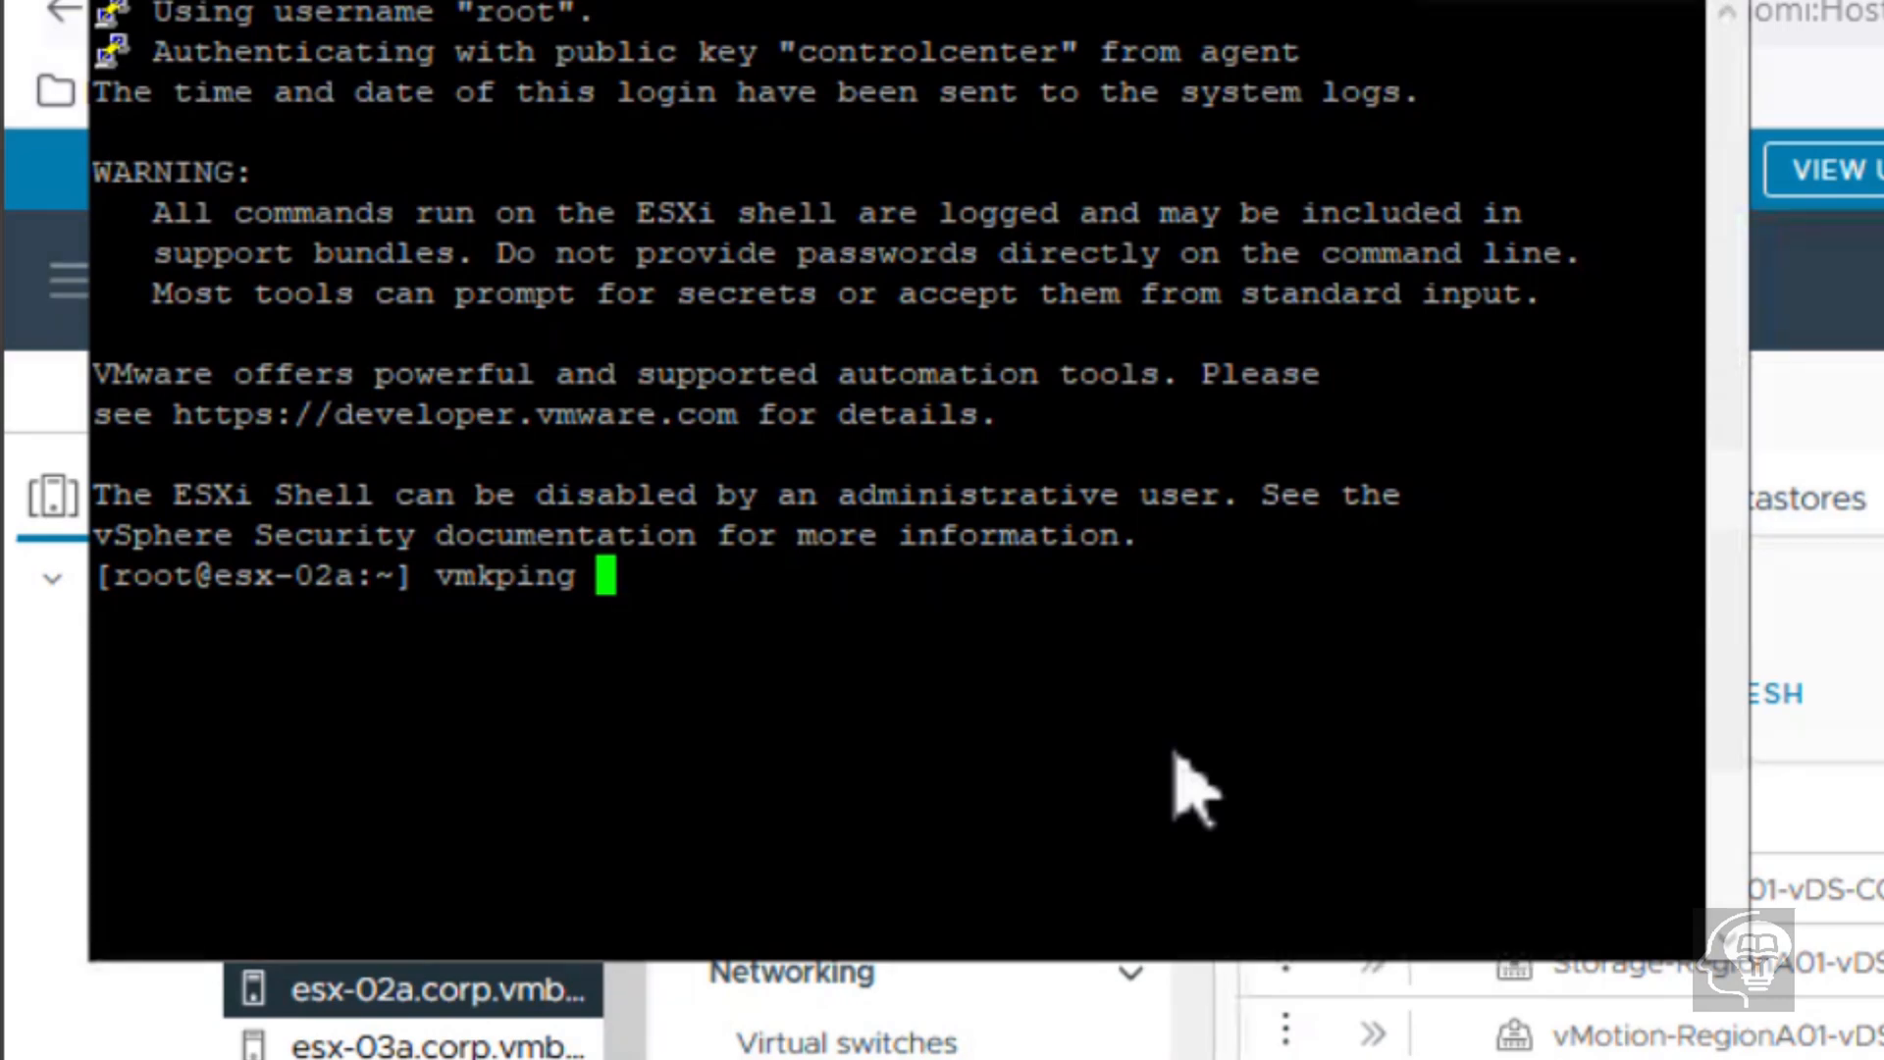
type("10.10.")
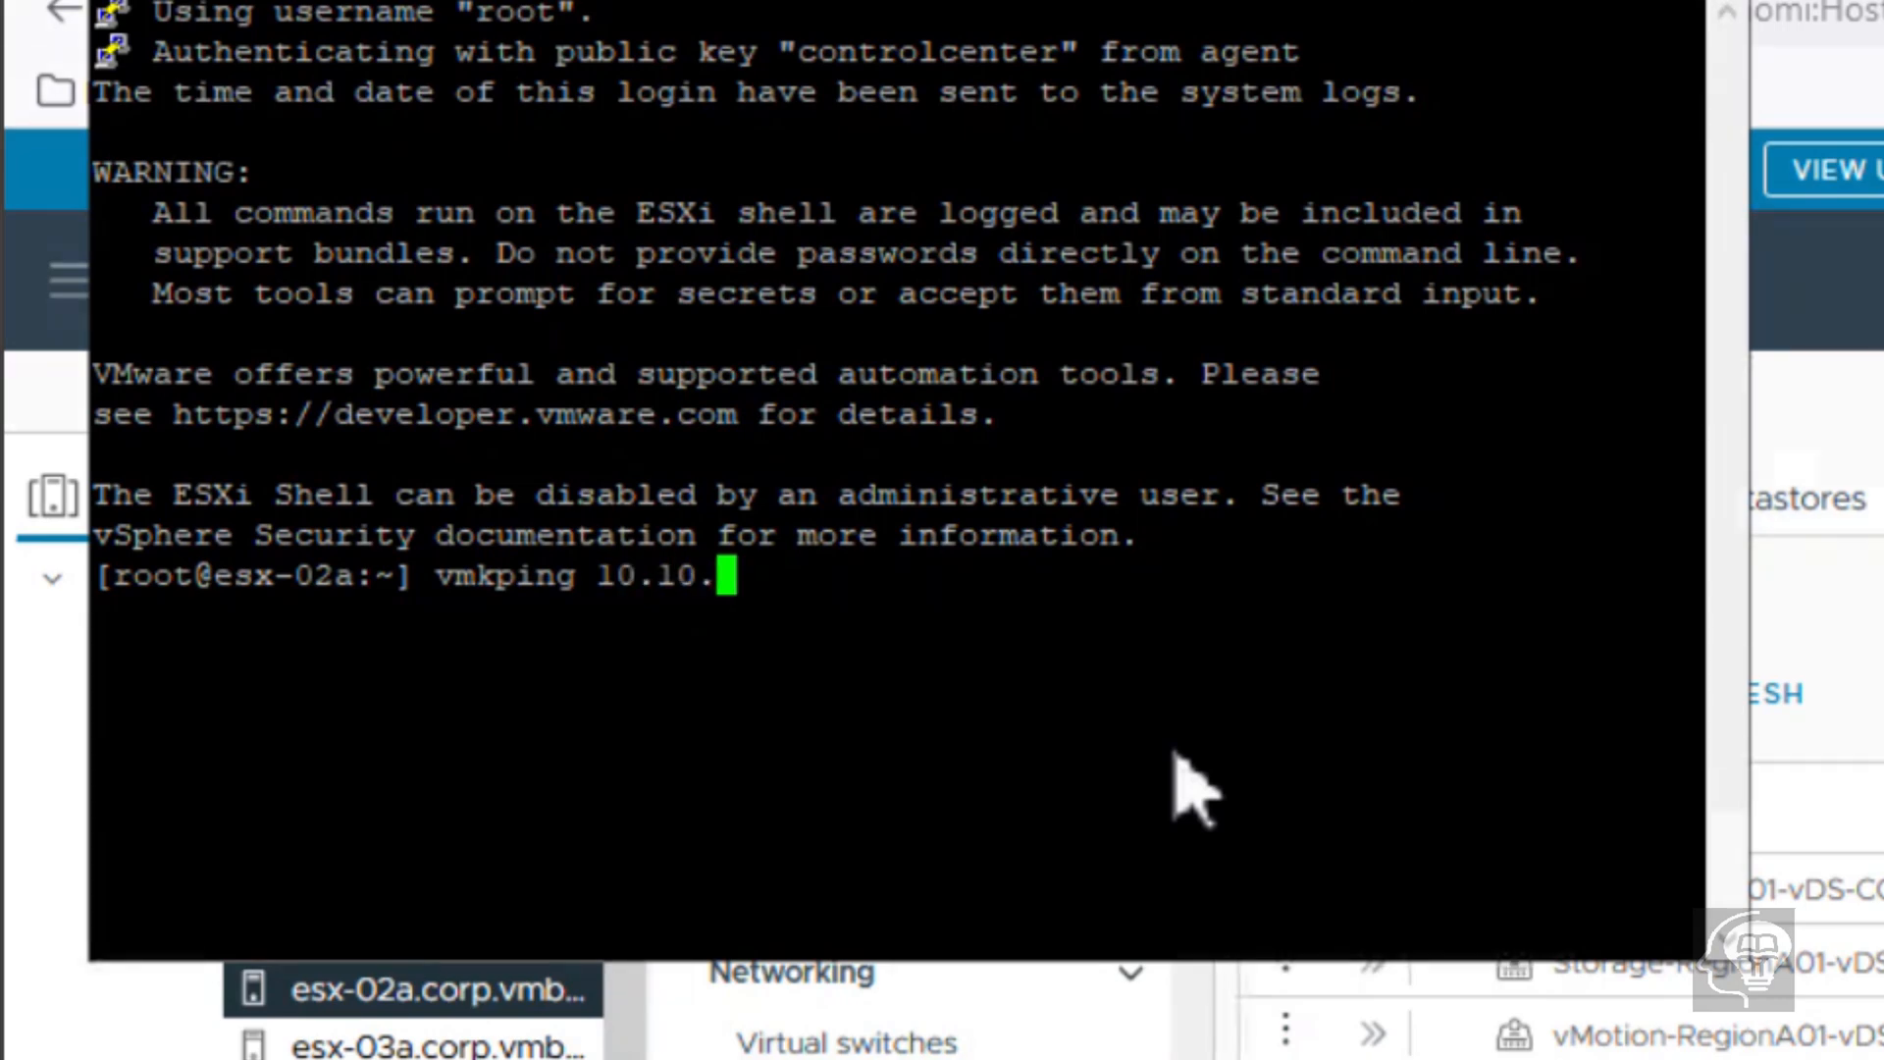
type("30")
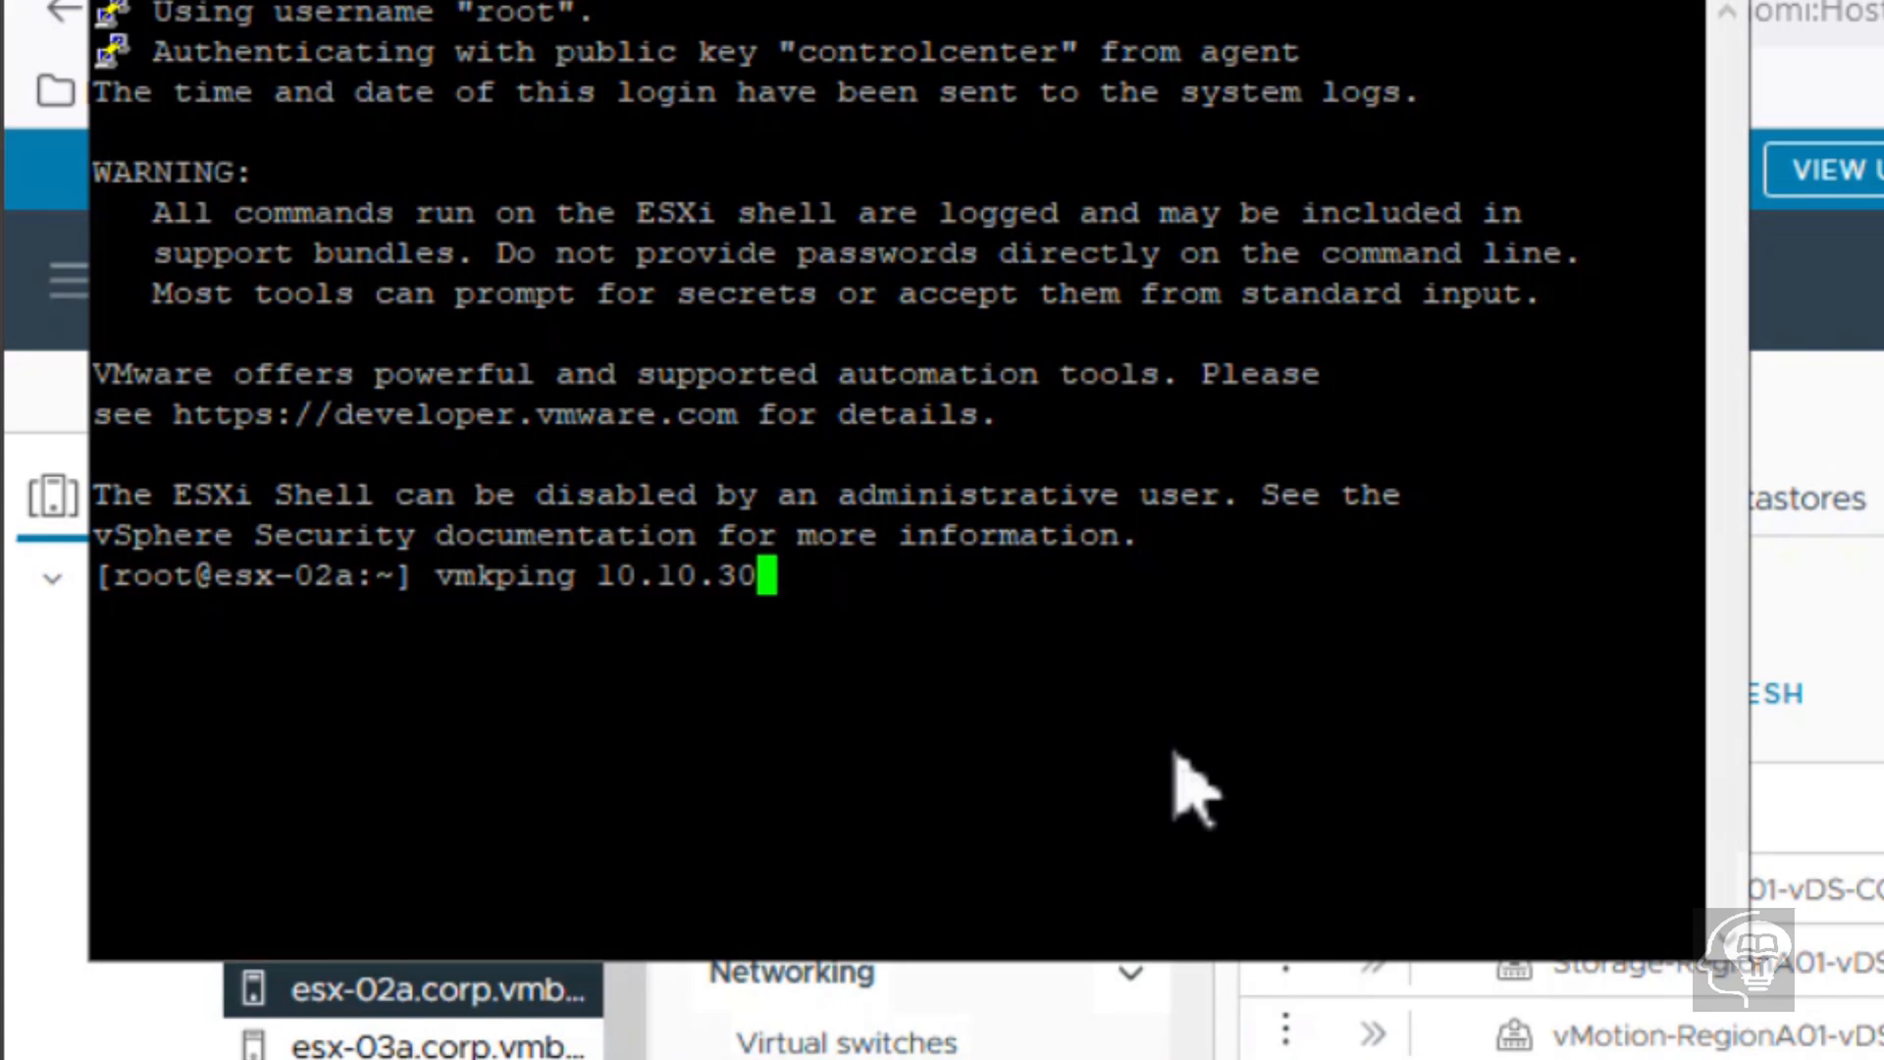
type(".51")
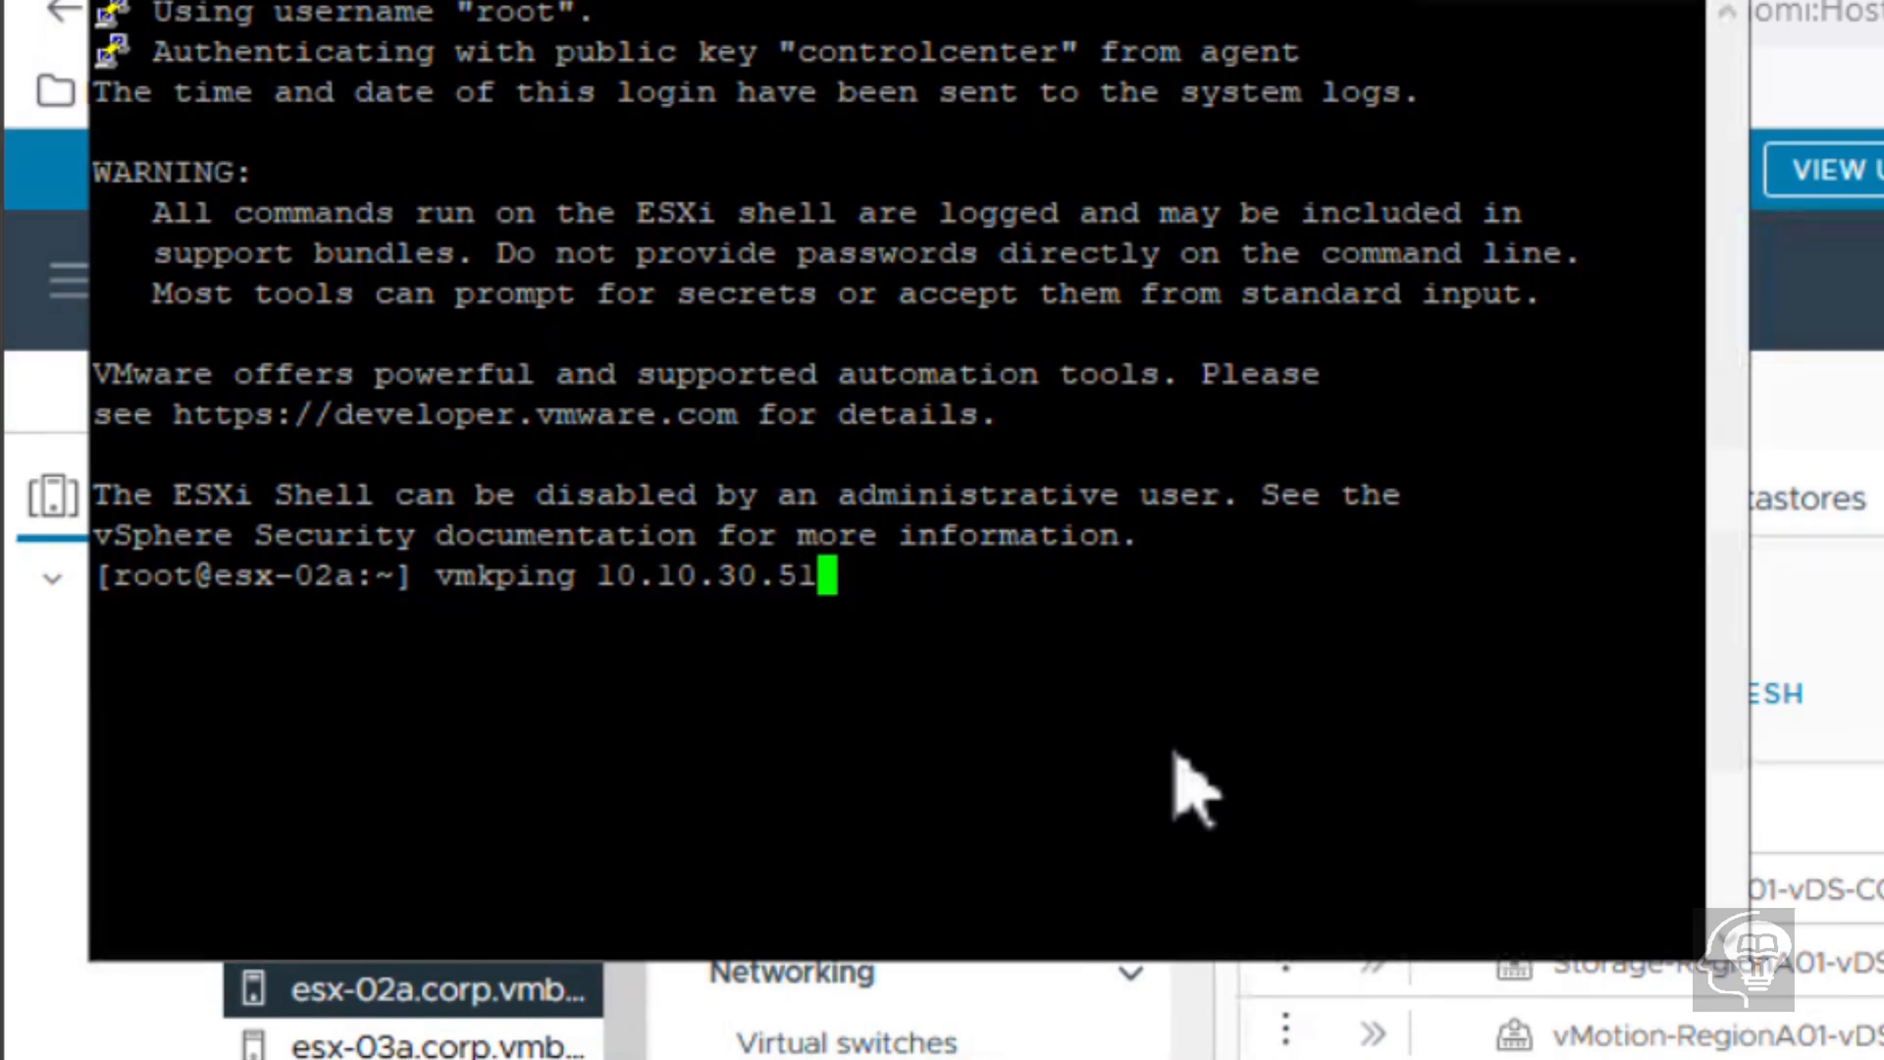
key("Return")
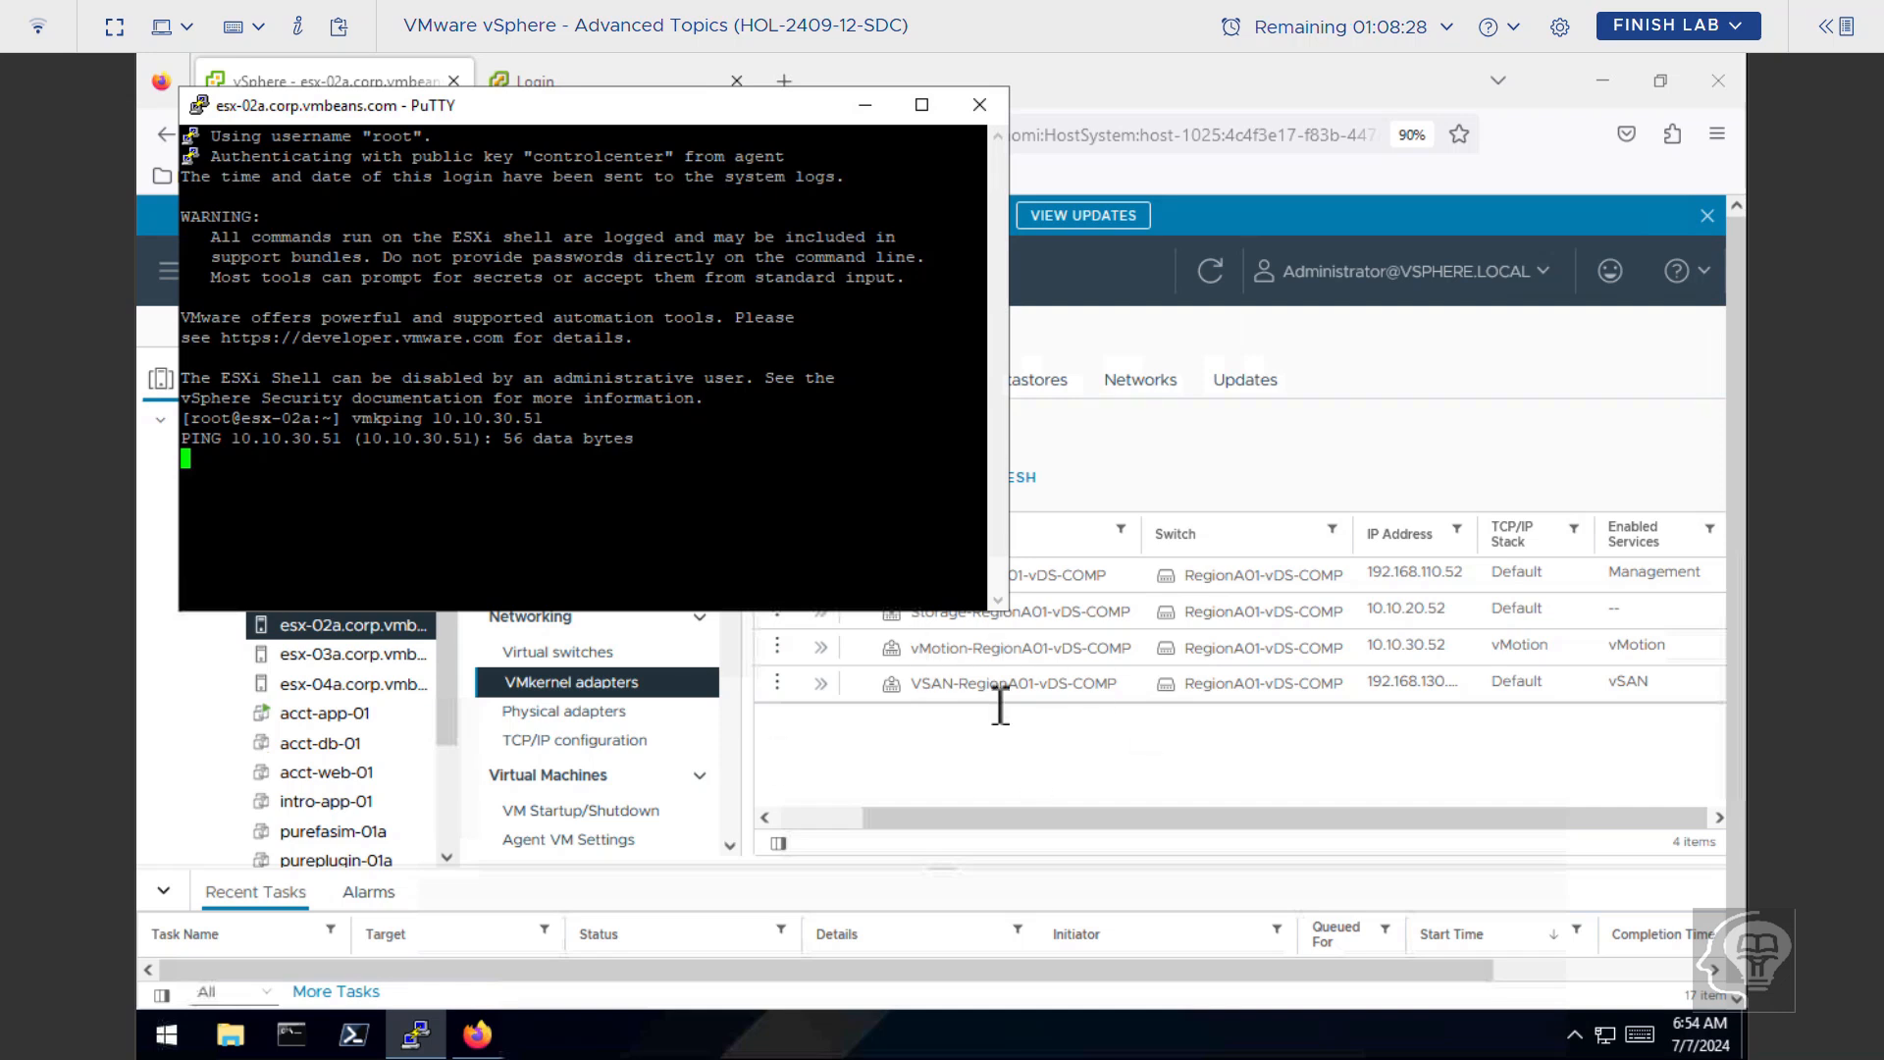
Return to the vSphere Client and start adding a VMkernel Network Adapter to host esx-01a.corp.vmbeans.com.
left_click(985, 752)
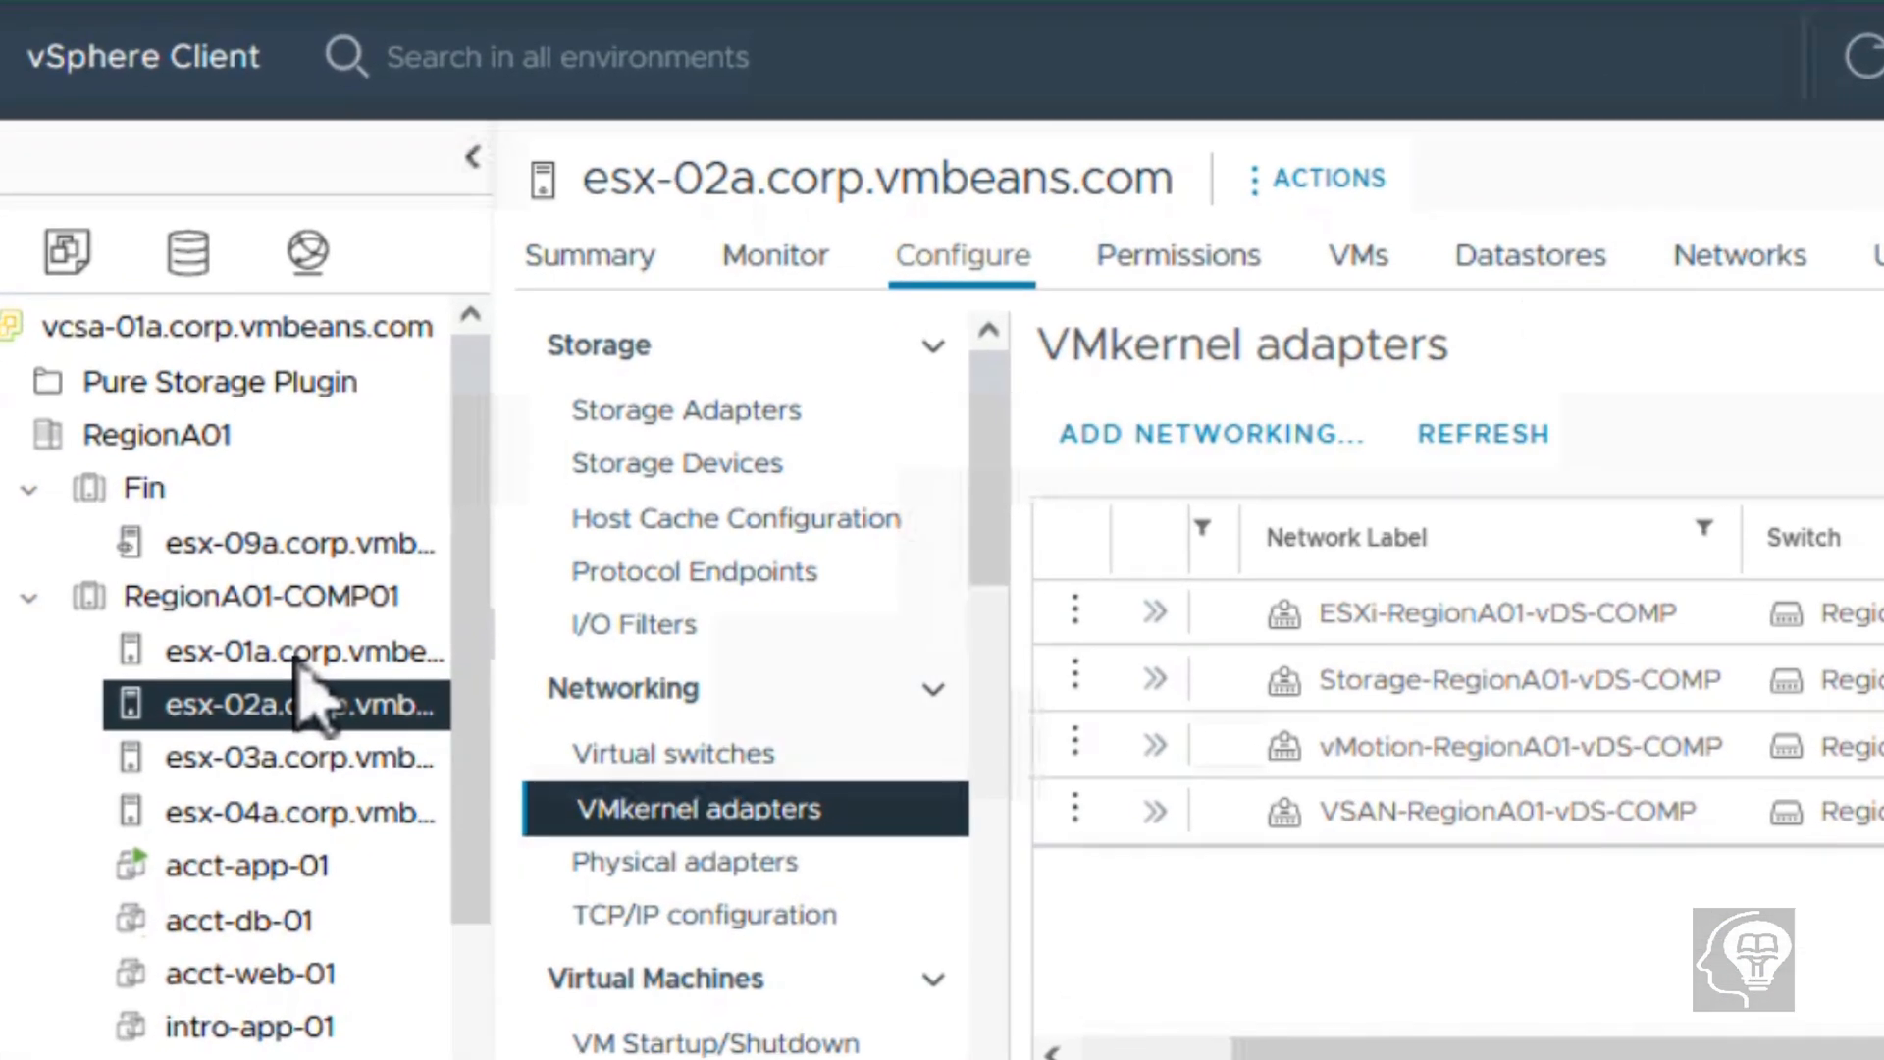
left_click(299, 653)
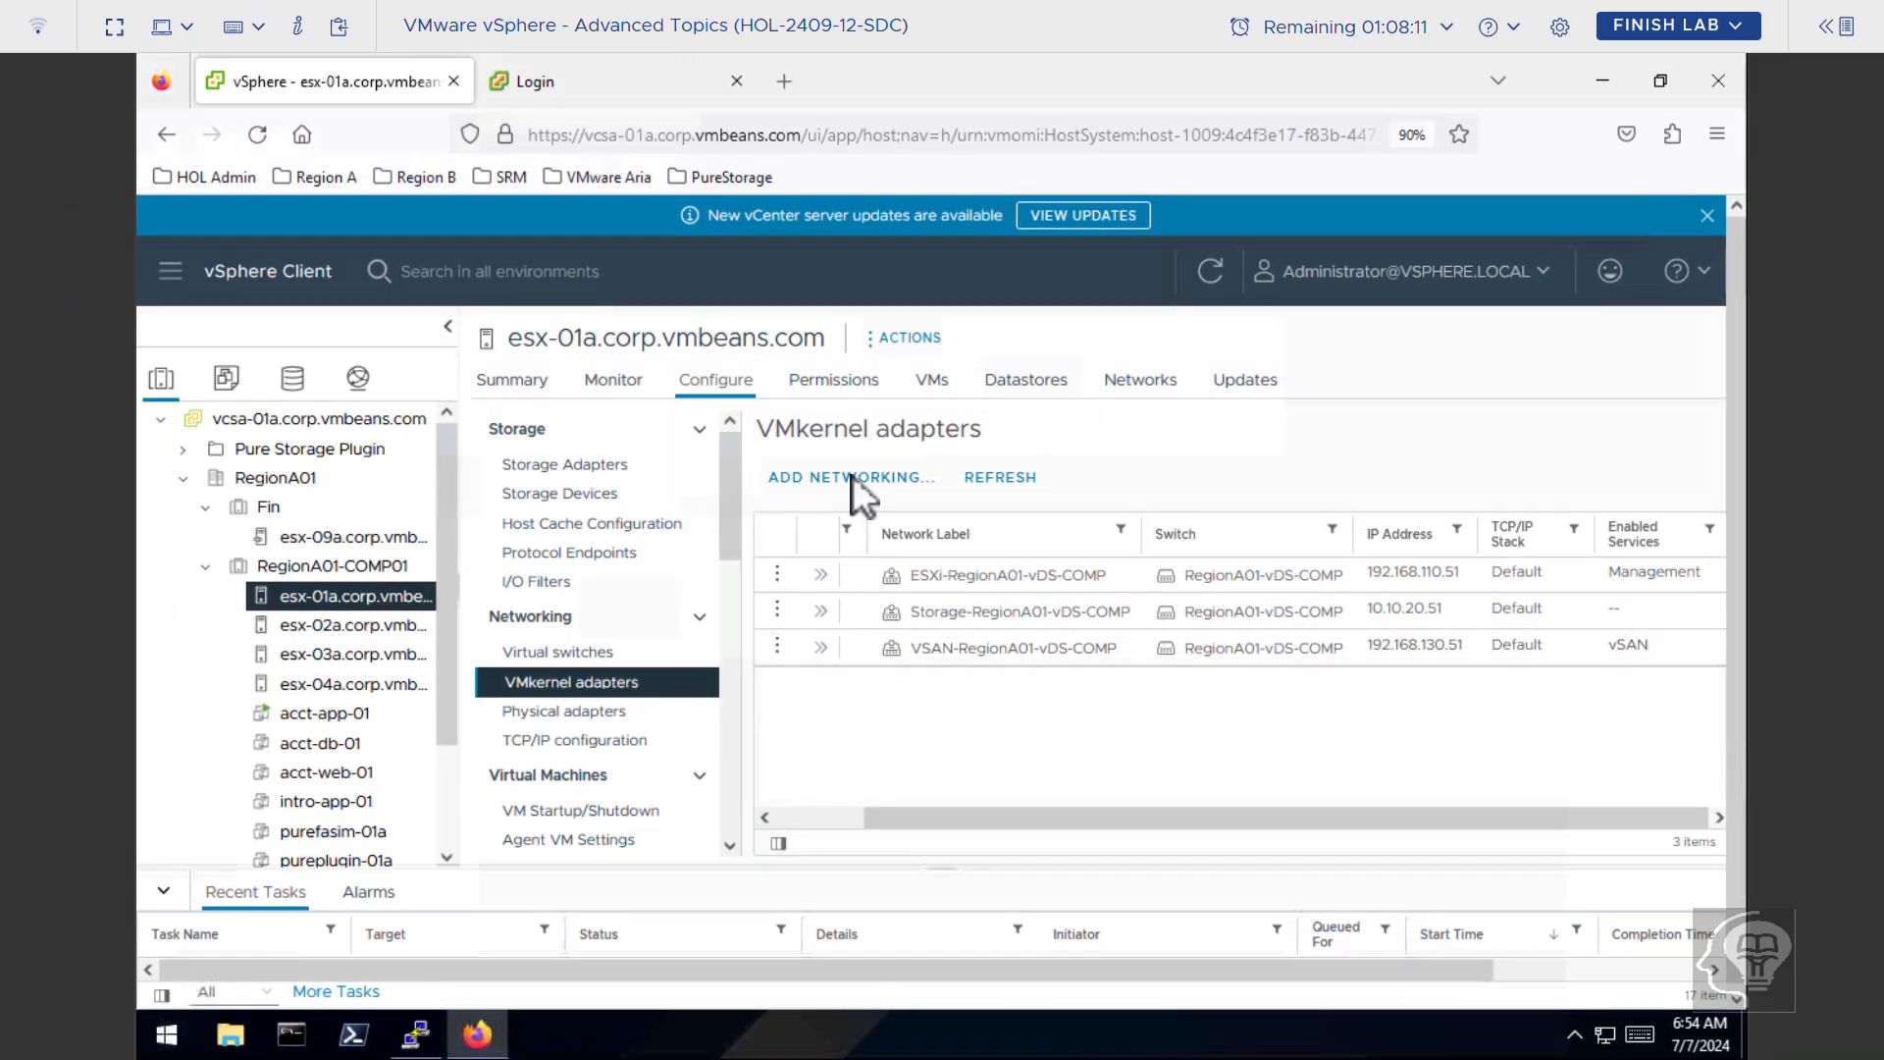
left_click(852, 475)
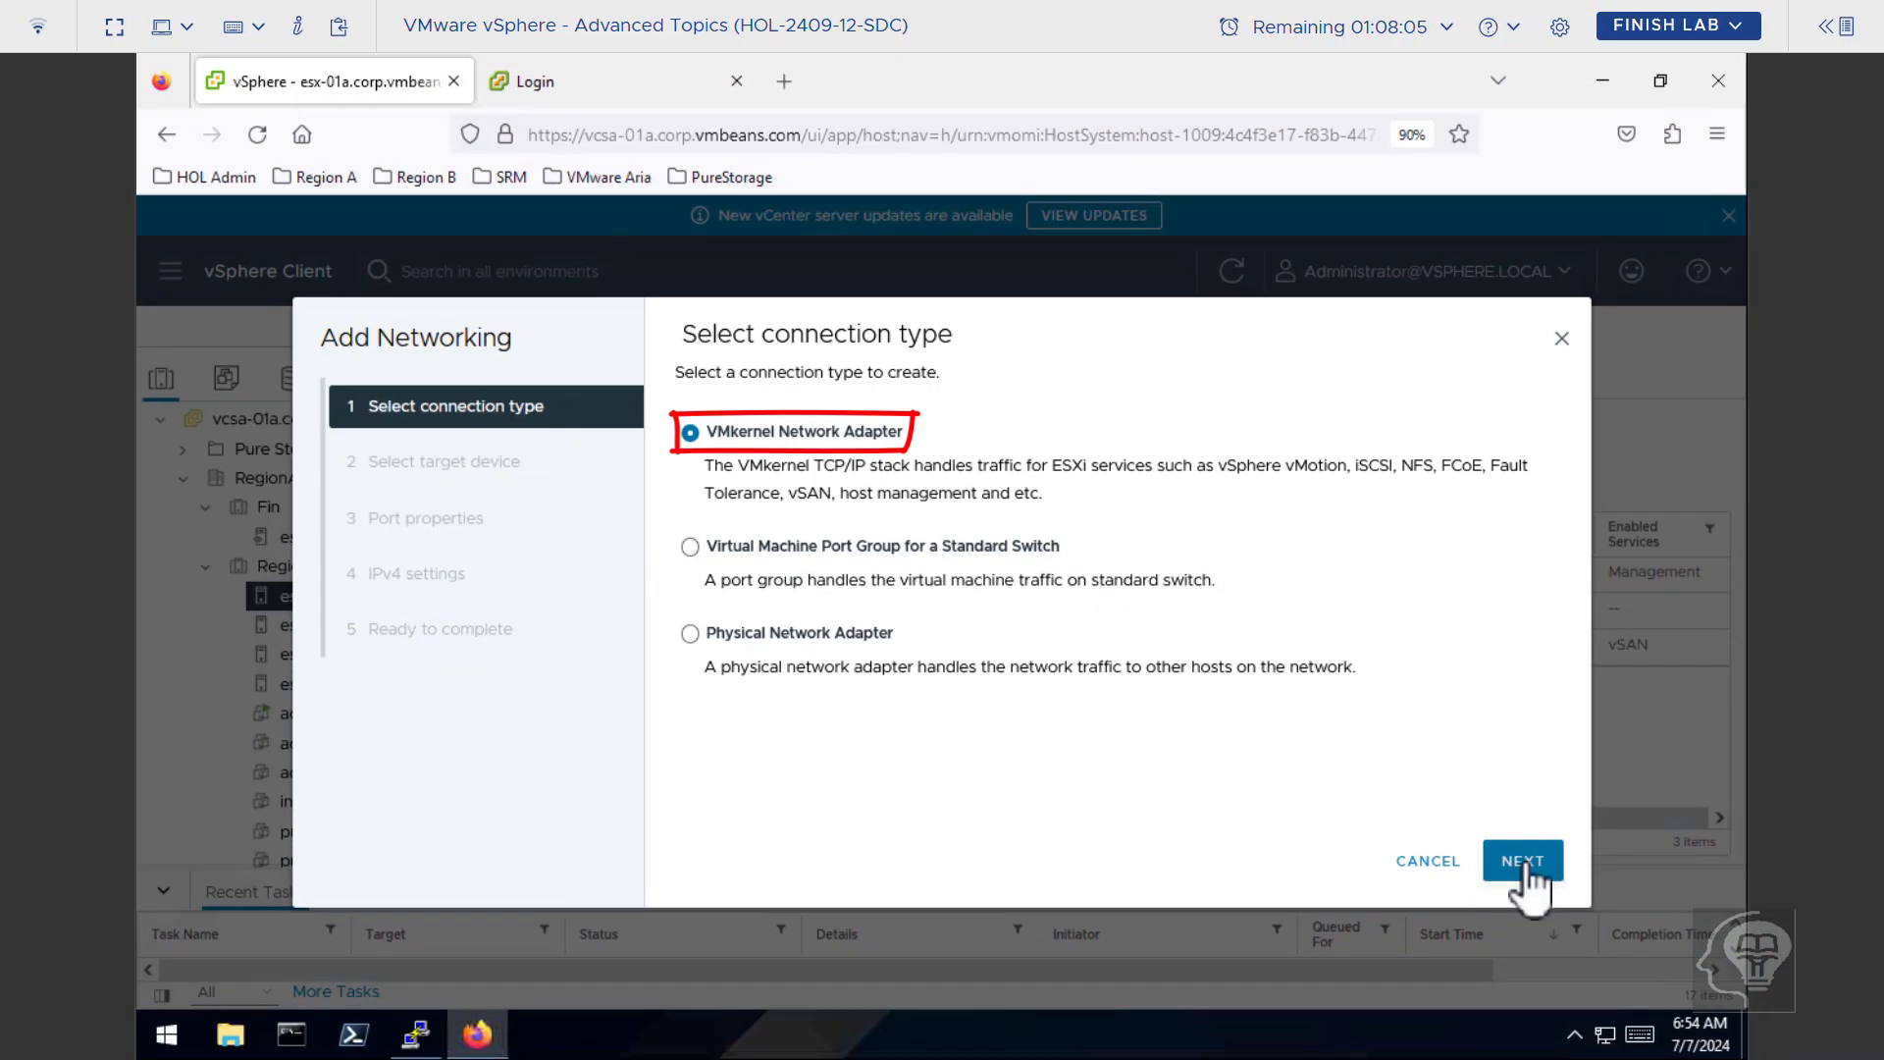
left_click(1522, 862)
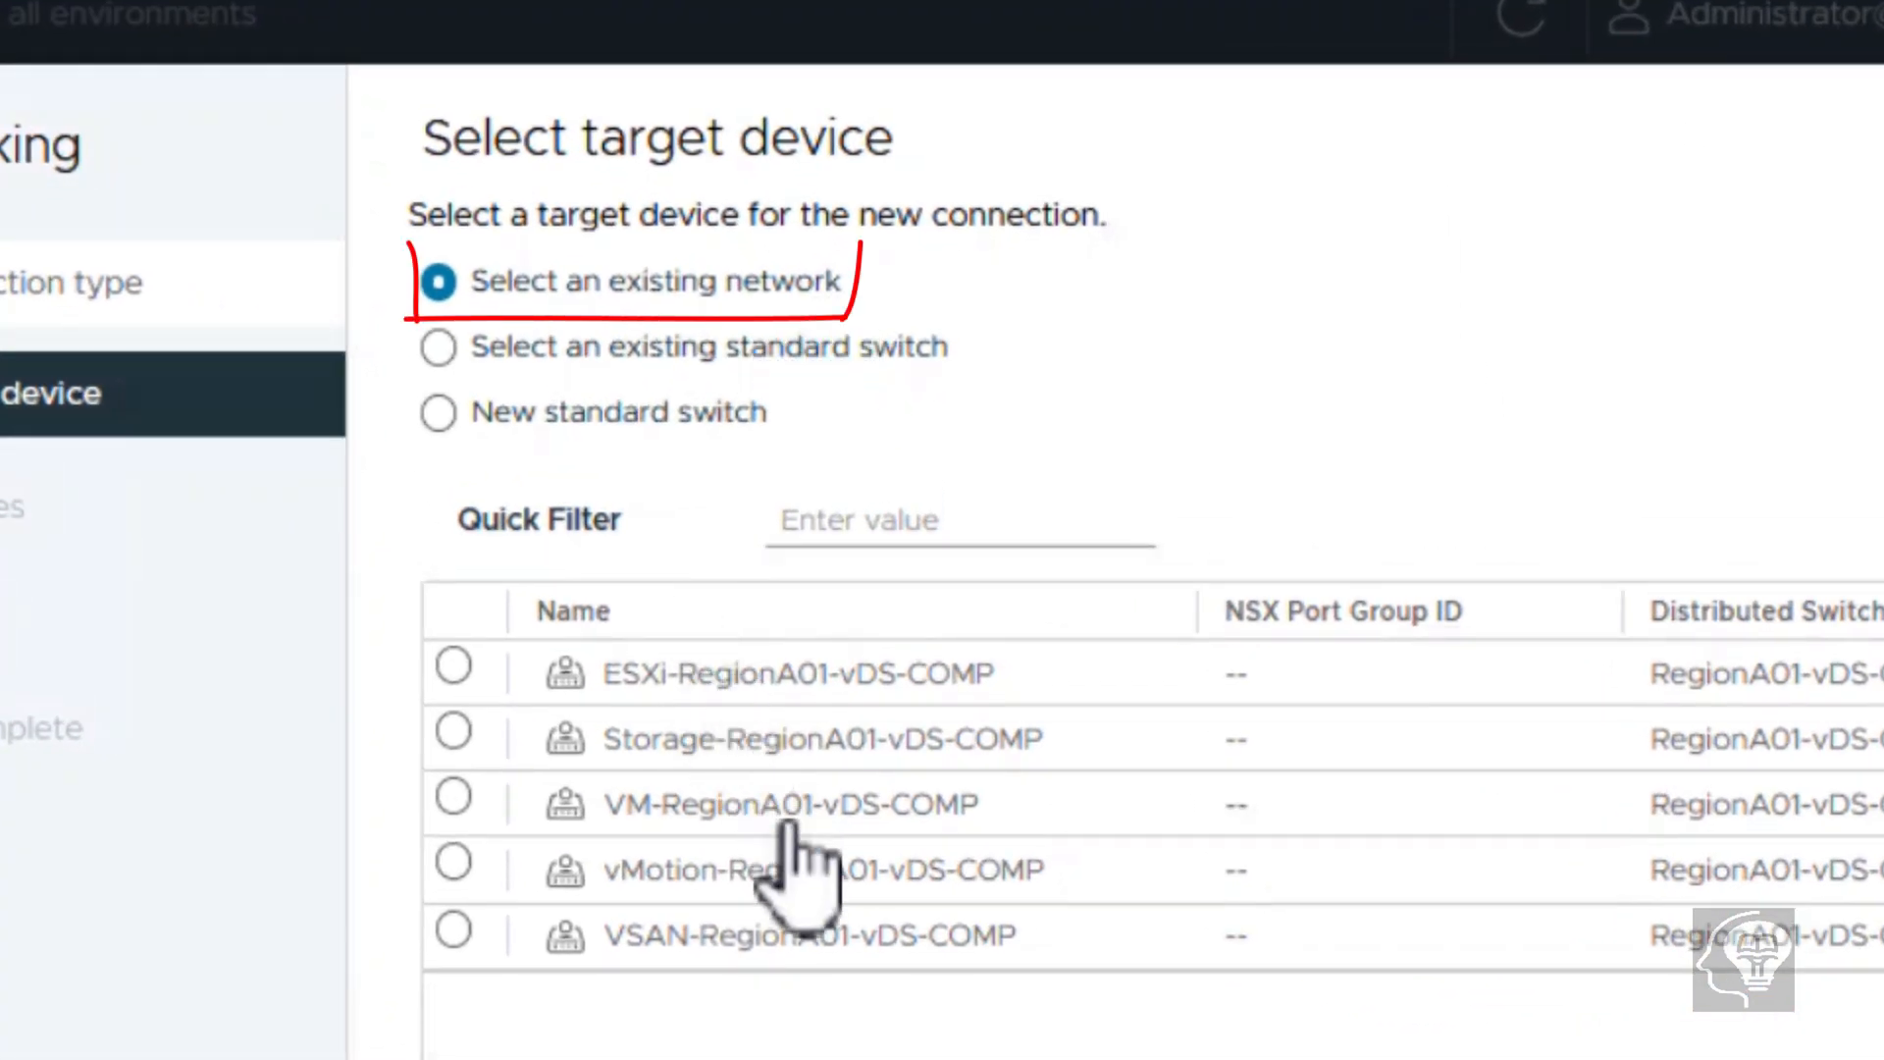
Assign the new adapter to the existing network vMotion-RegionA01-vDS-COMP and enable the vMotion service on it.
left_click(454, 863)
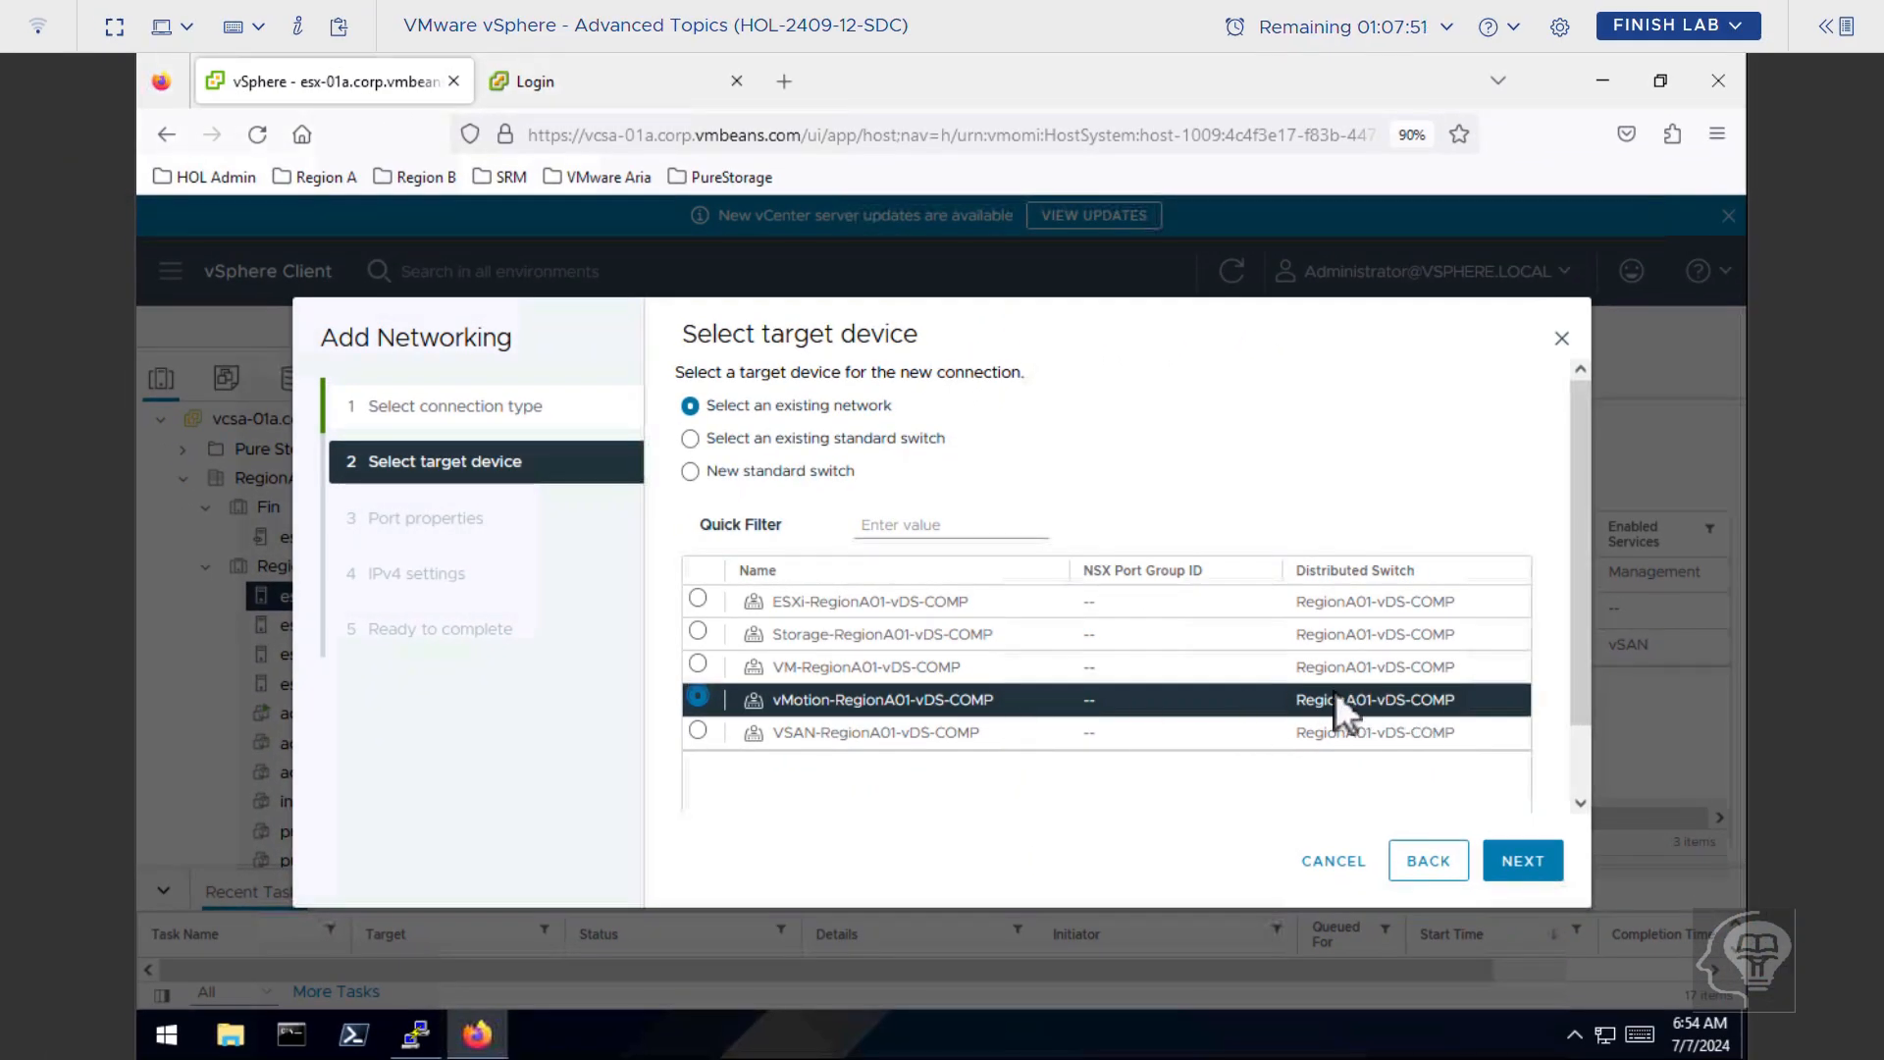
left_click(1522, 861)
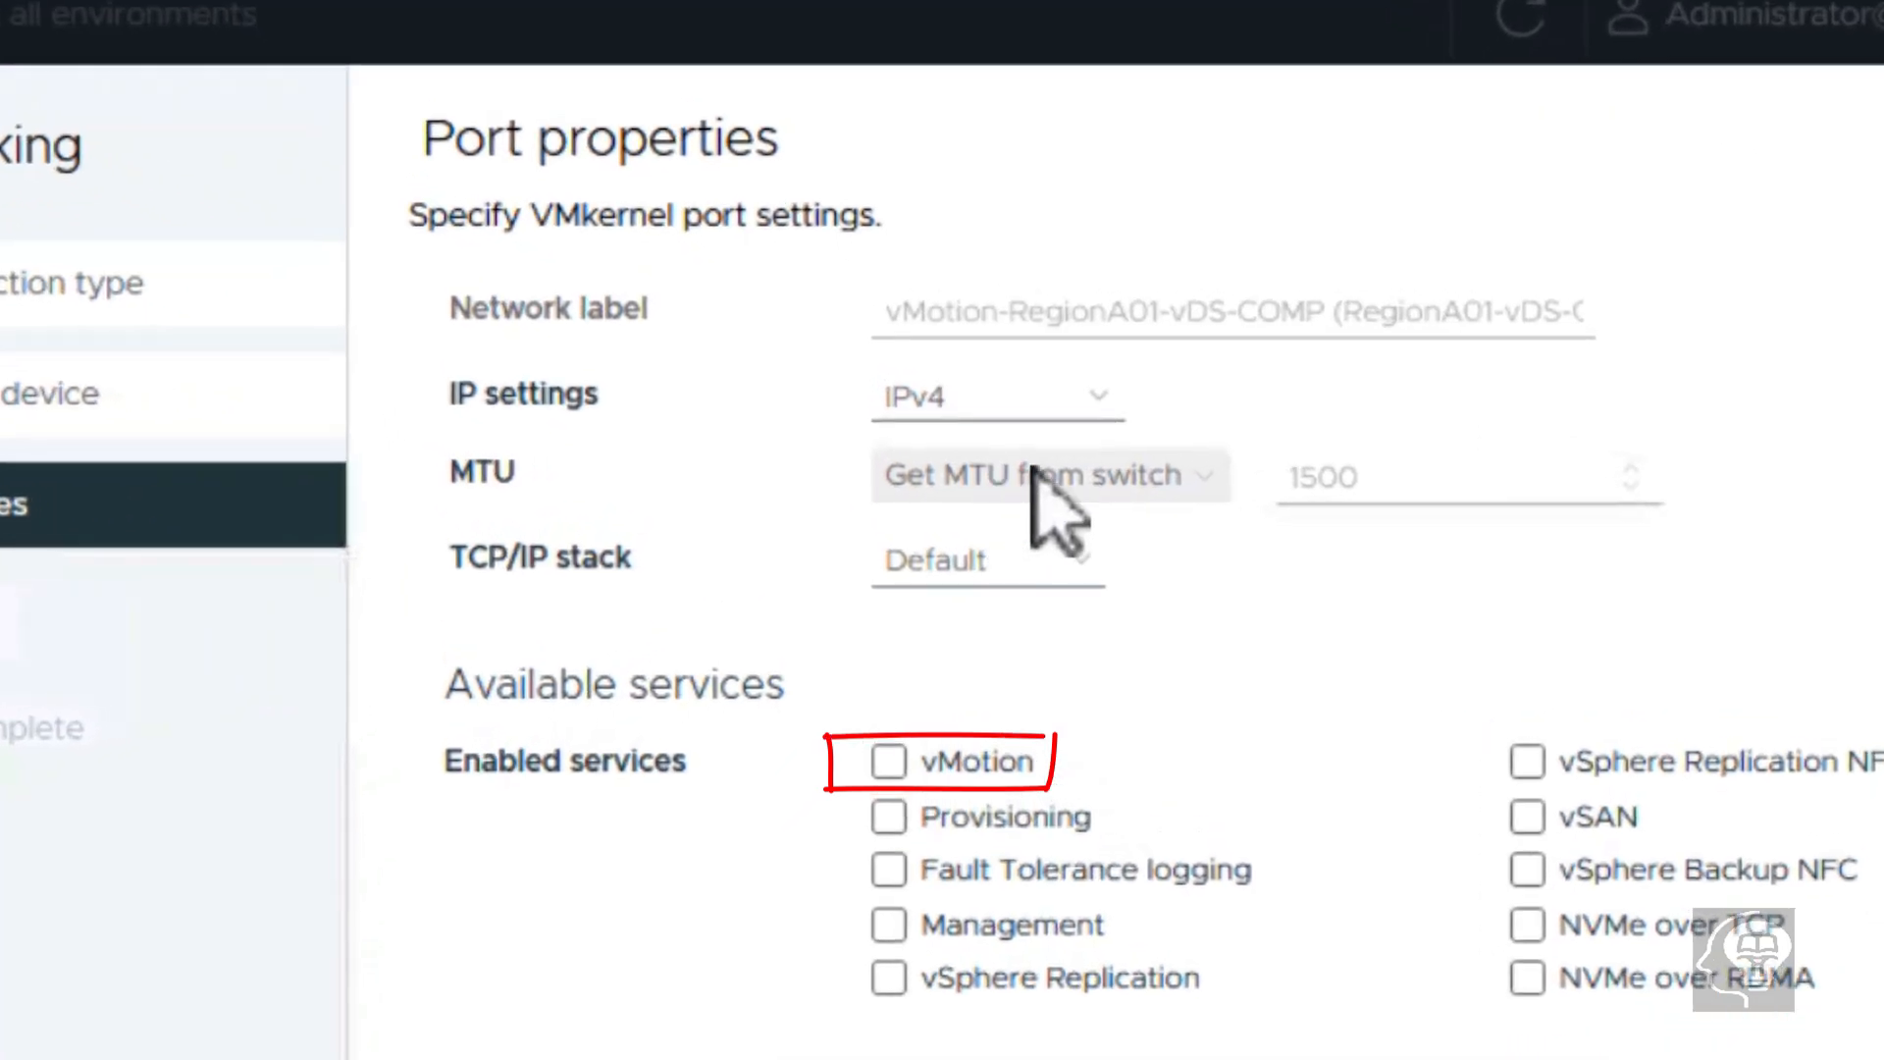
left_click(889, 763)
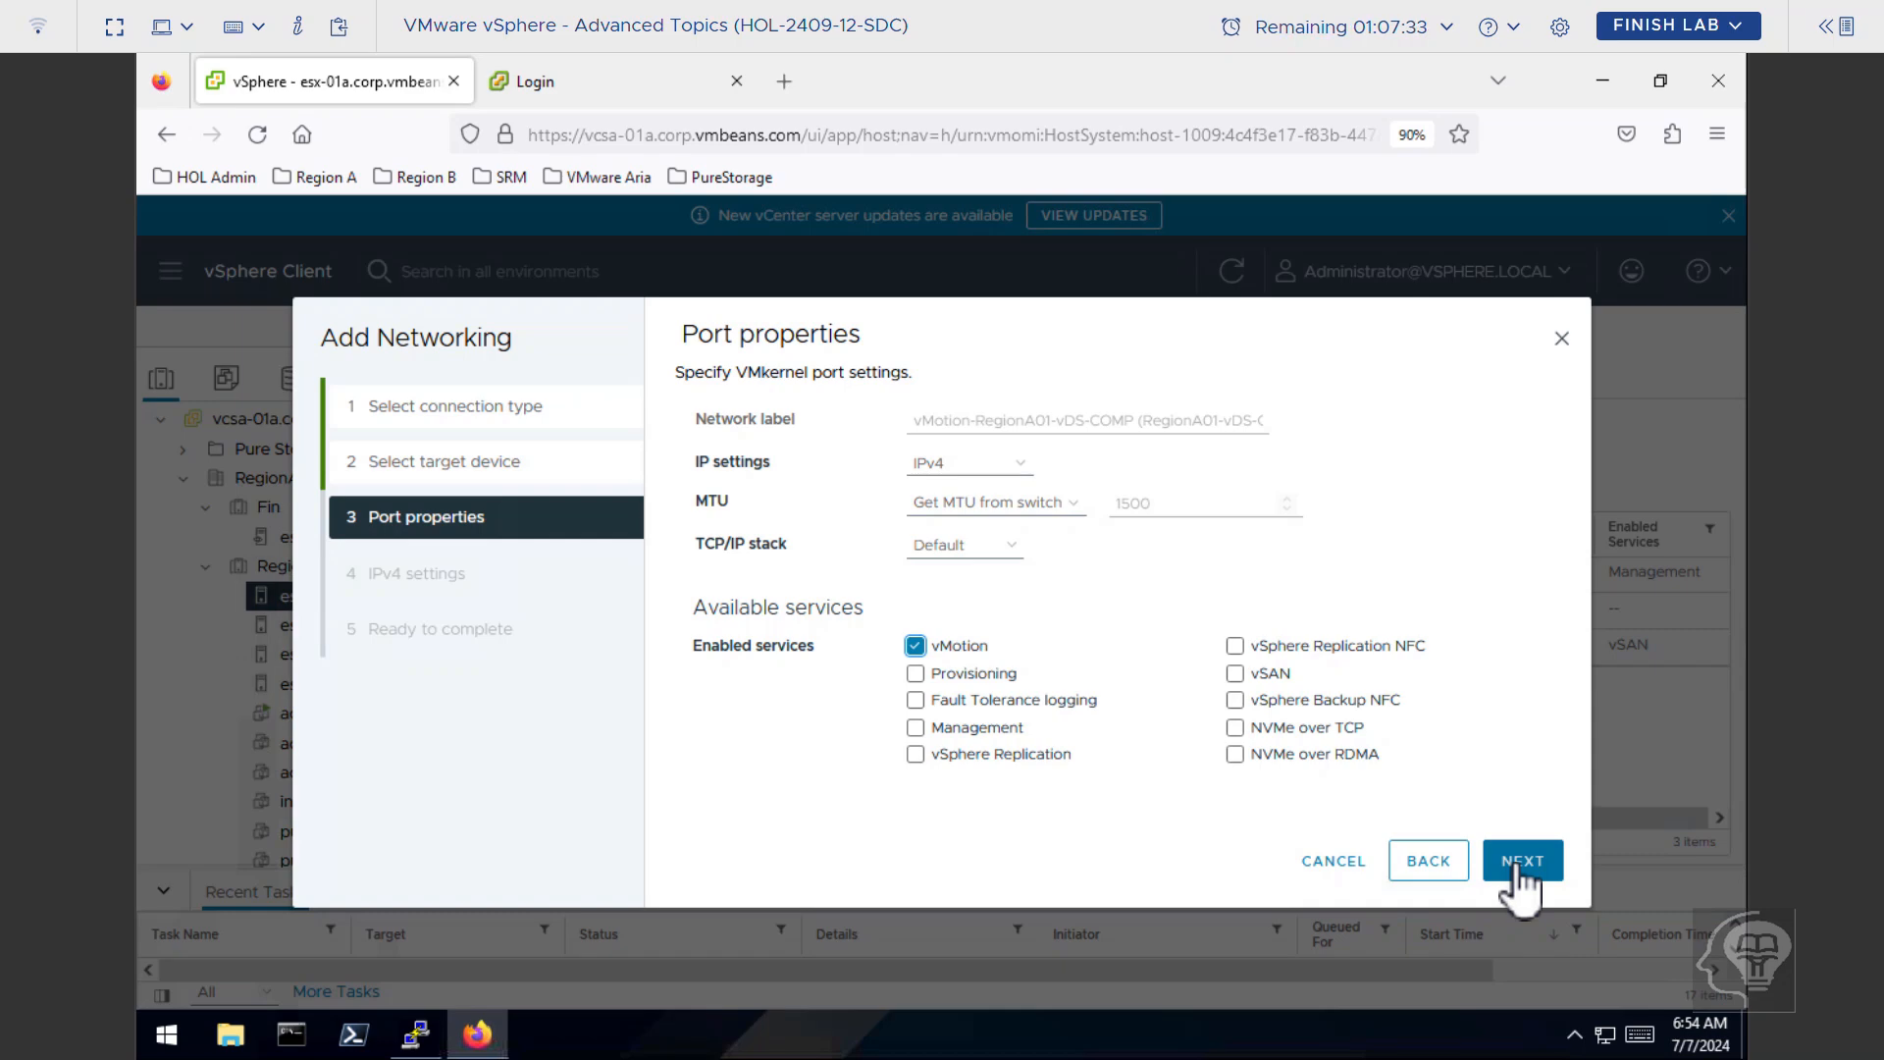
left_click(1520, 866)
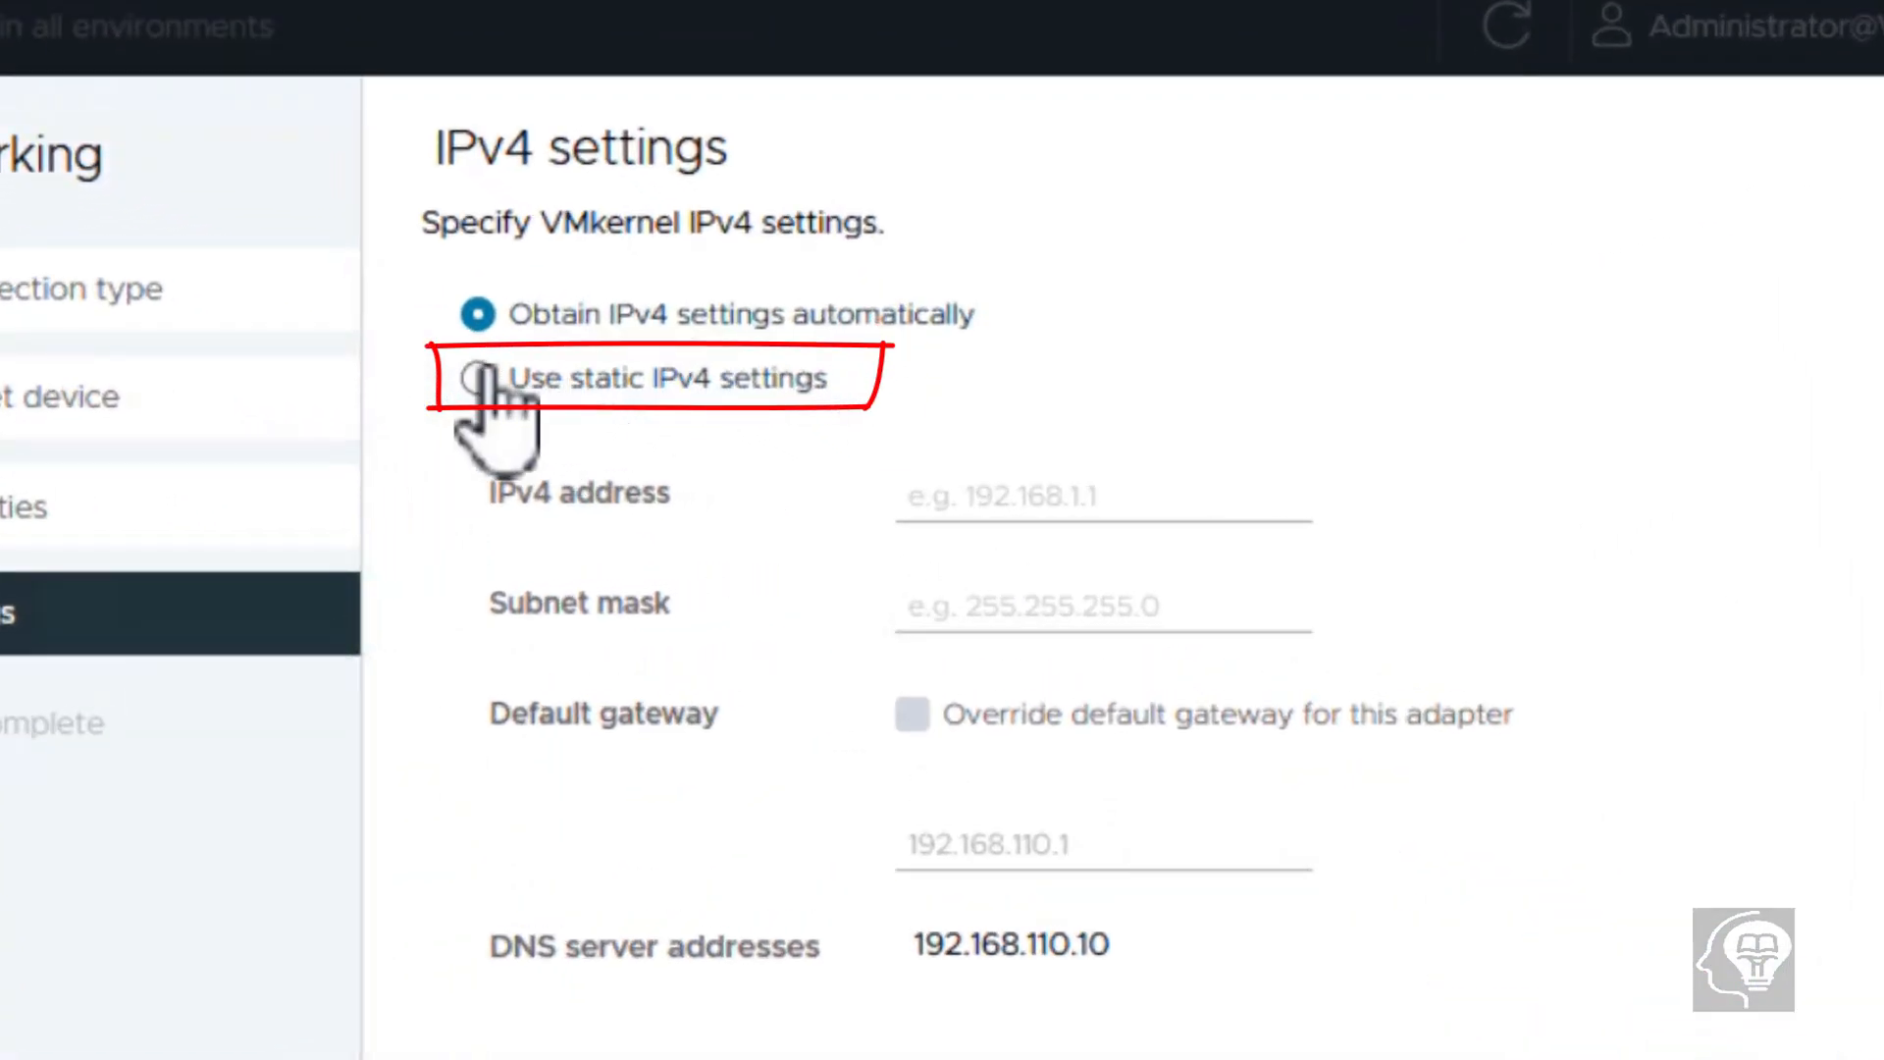
Use static IPv4 settings for the new VMkernel adapter, with address 10.10.30.51 and subnet mask 255.255.255.0.
left_click(478, 378)
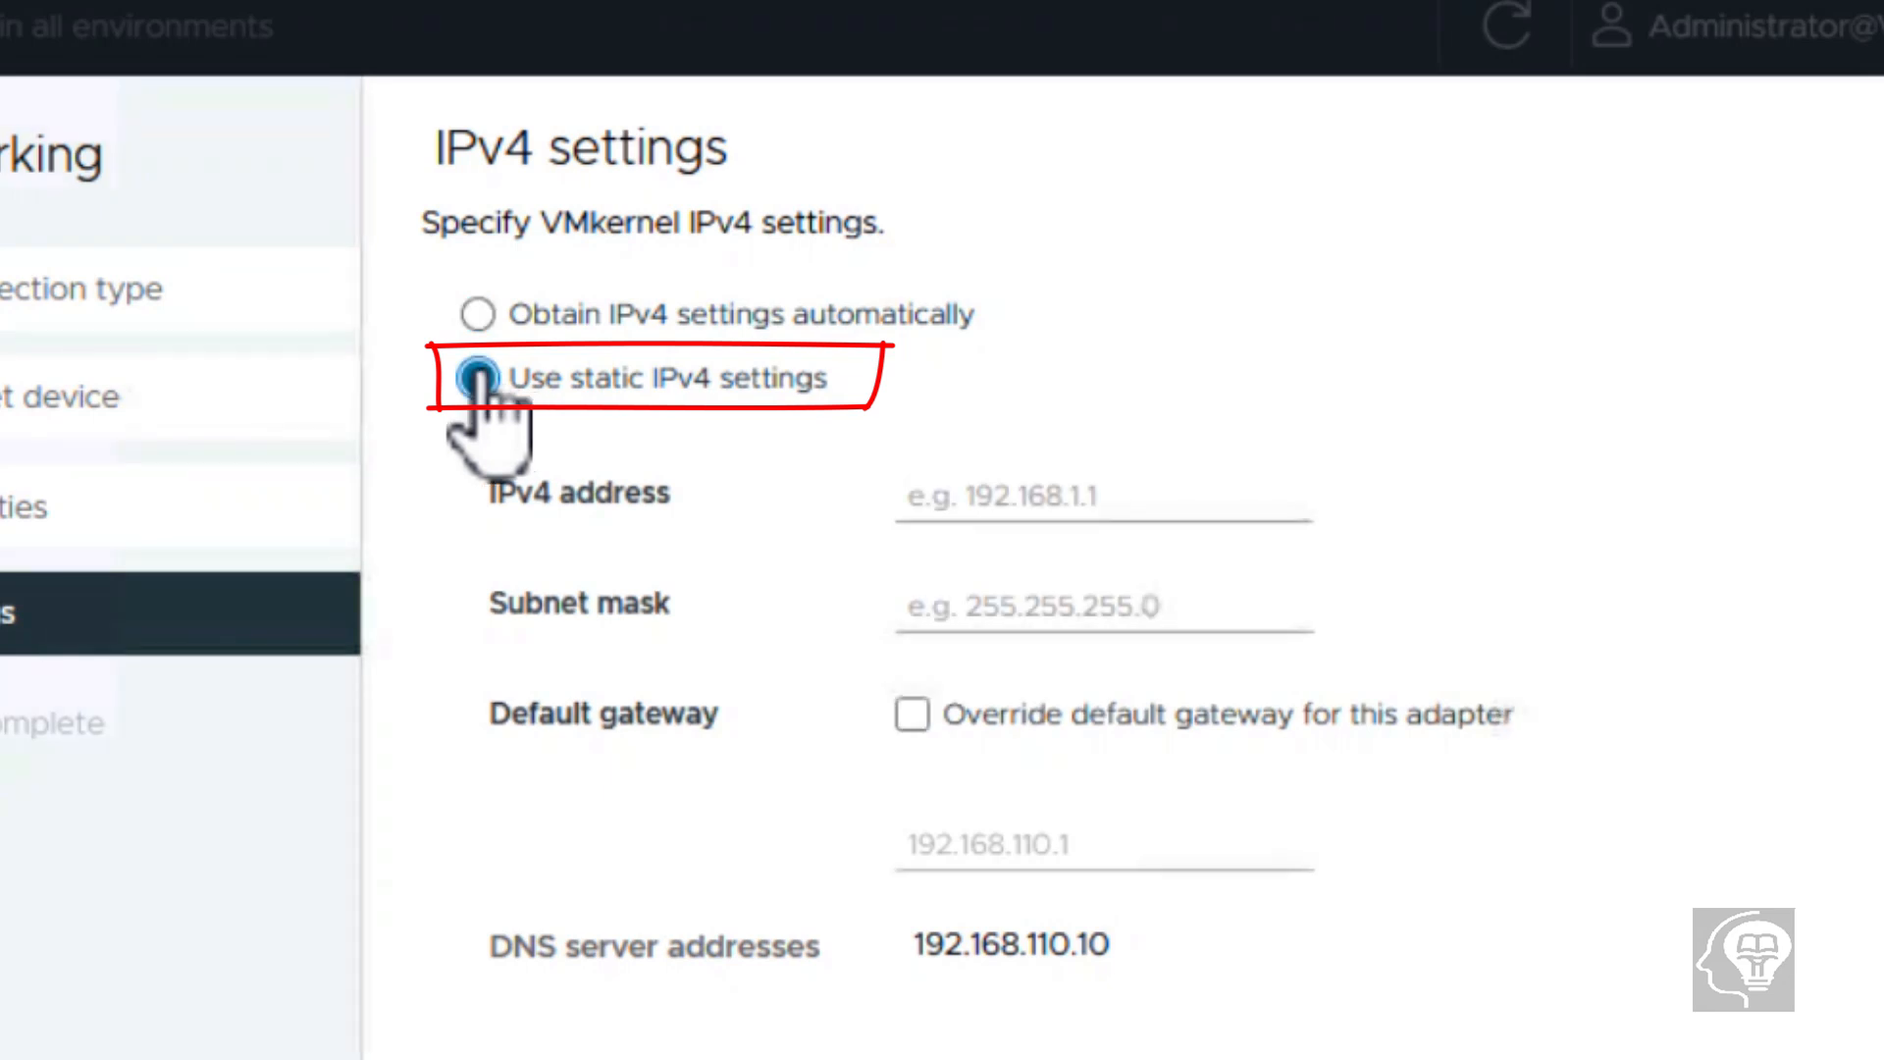
left_click(981, 477)
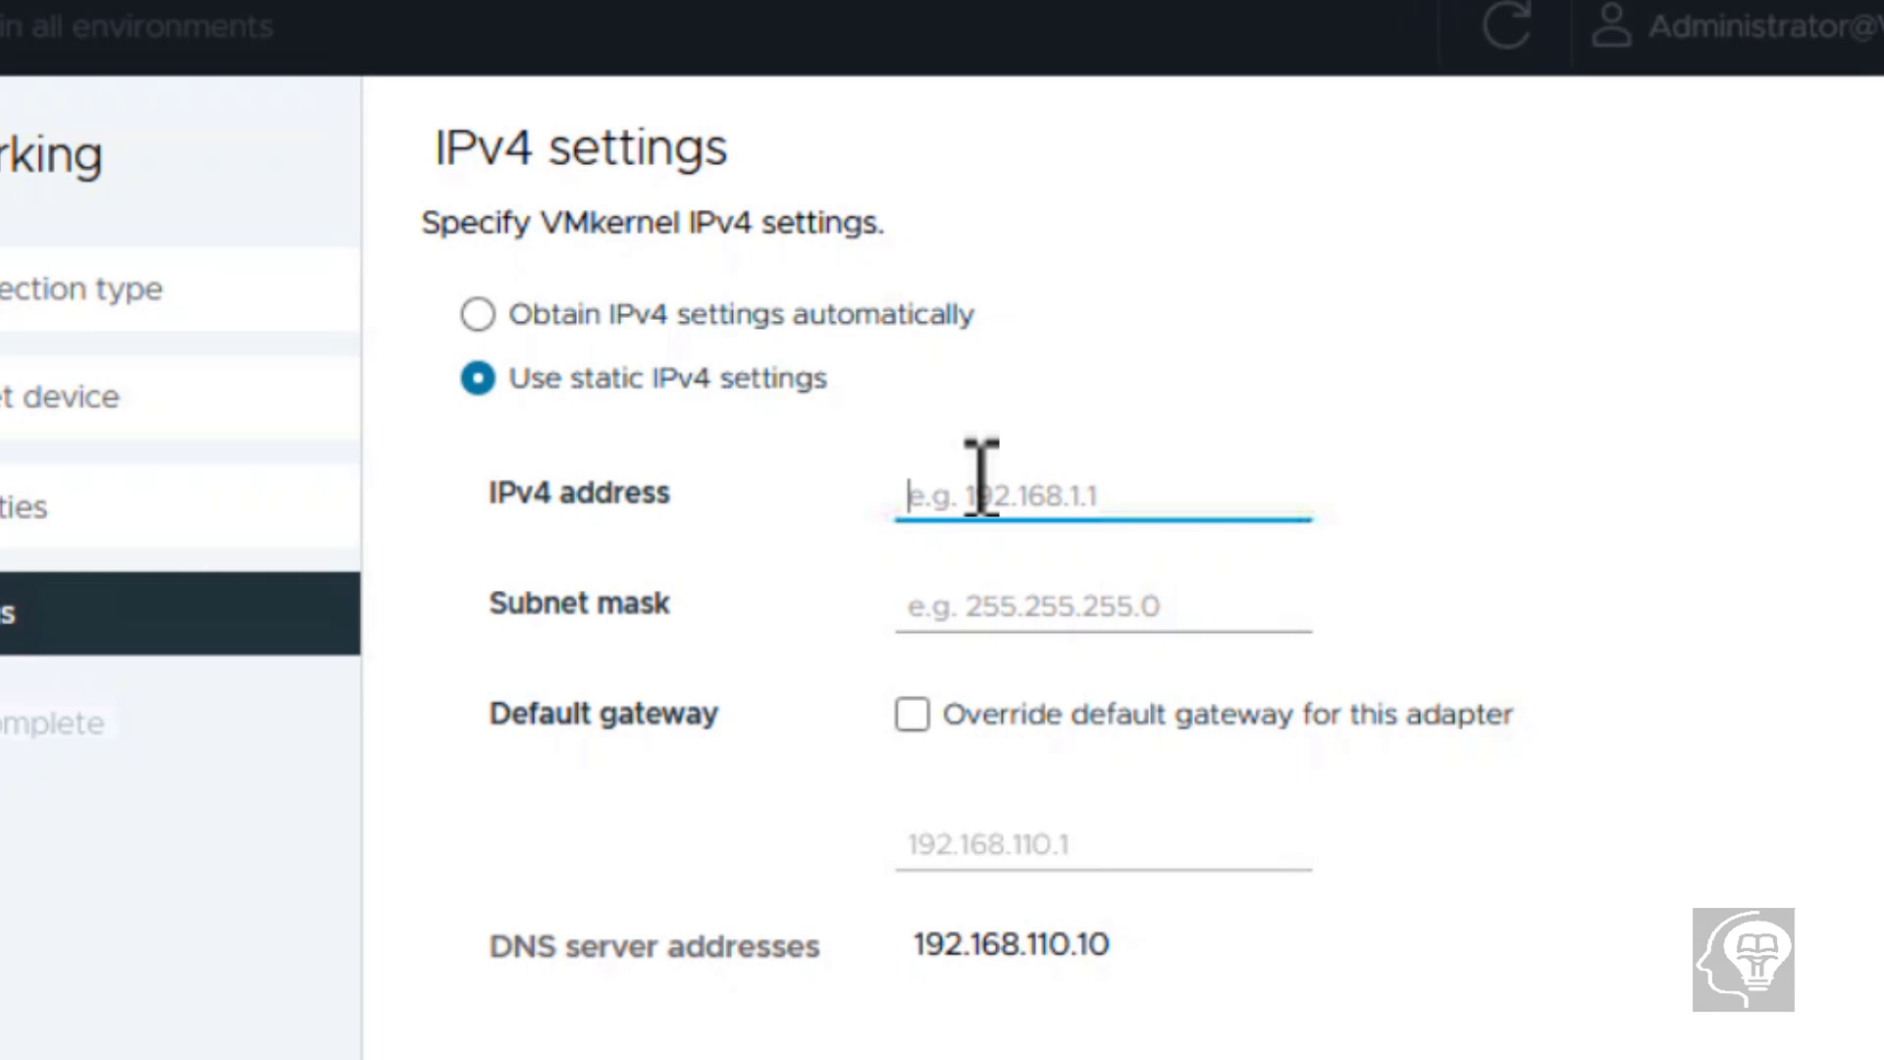
type("10")
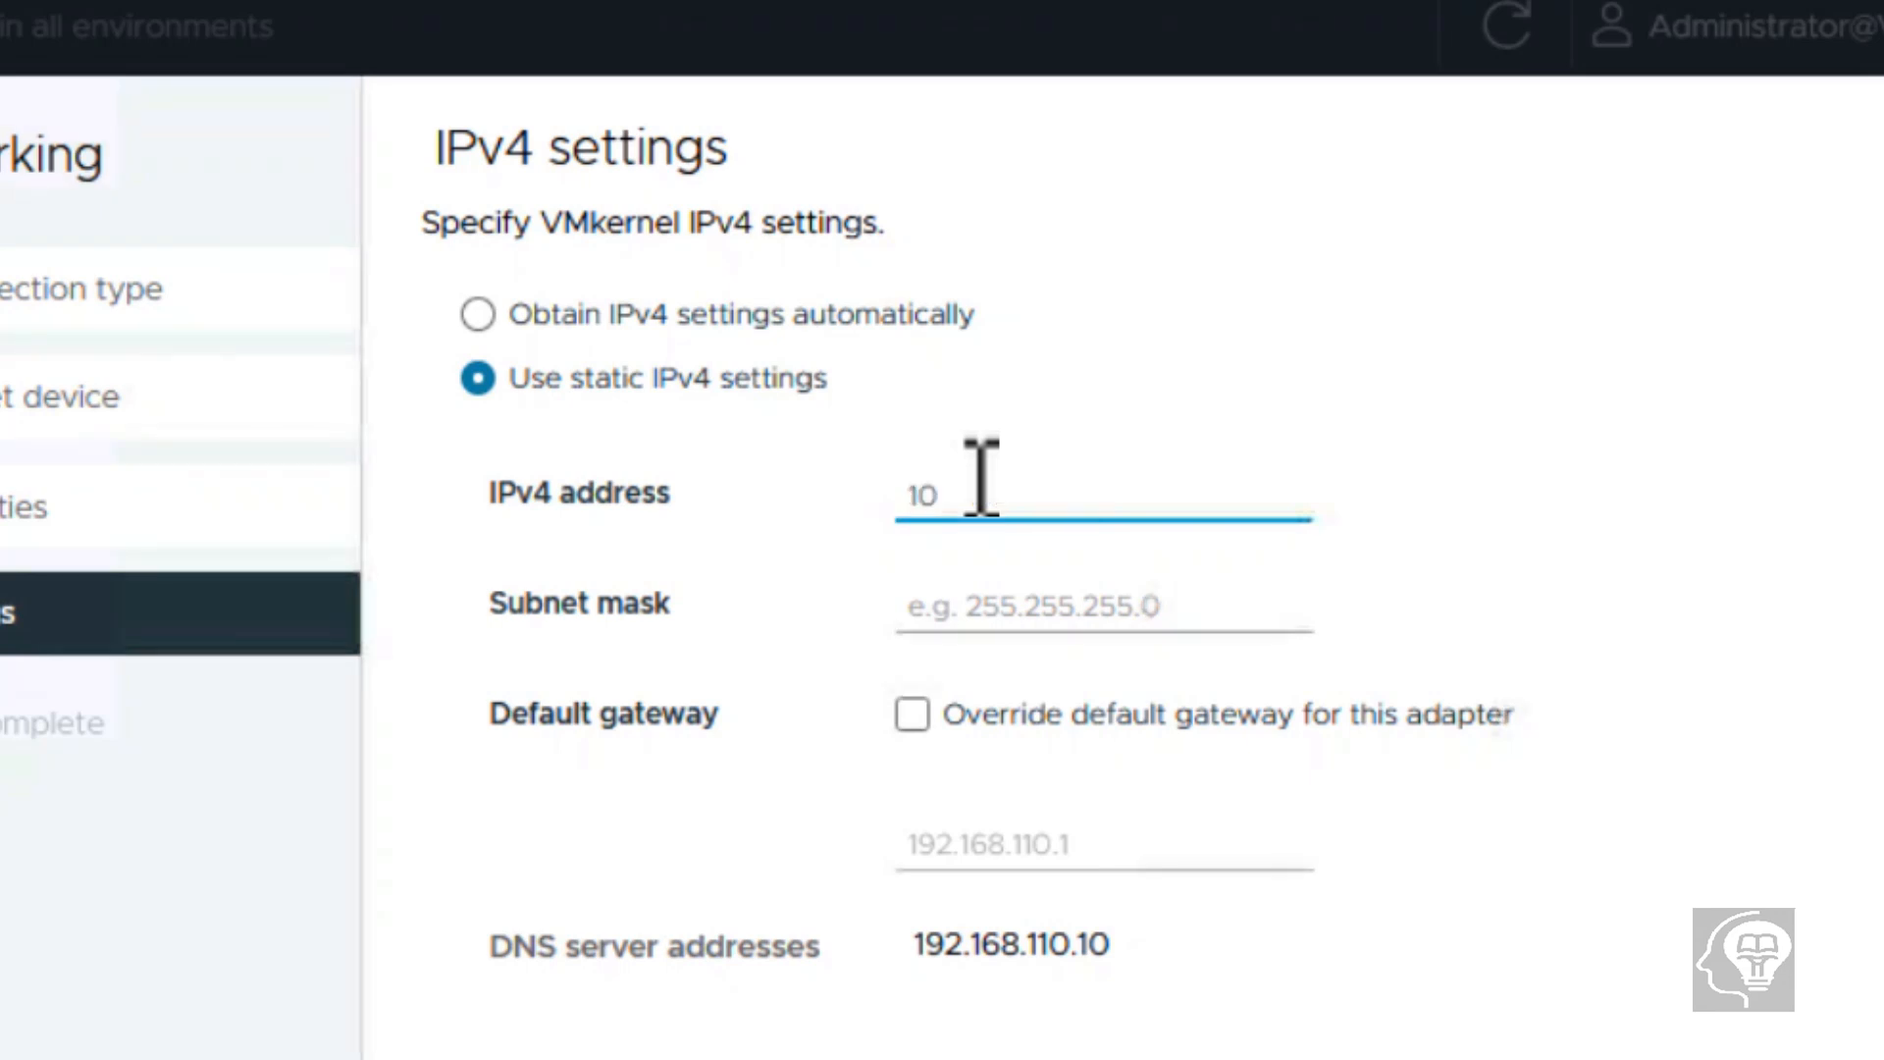
type(".10.30.")
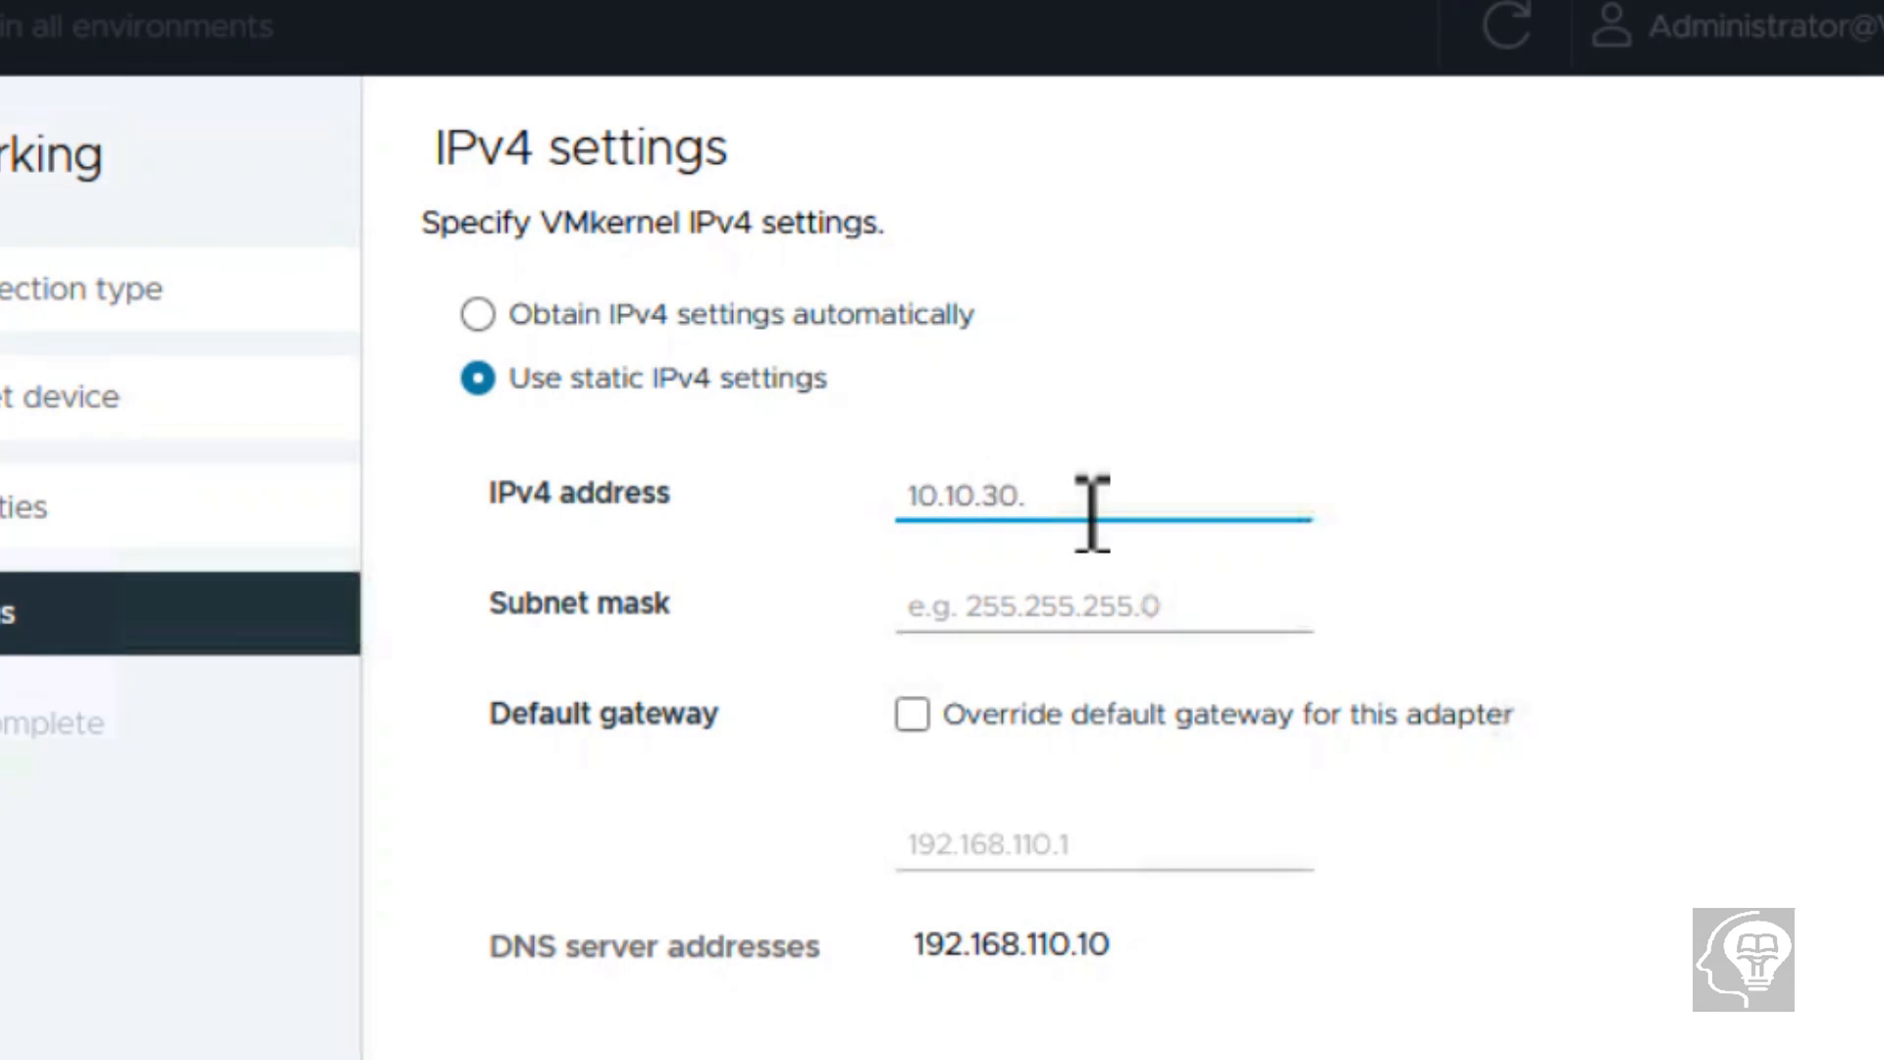
type("51")
left_click(1121, 601)
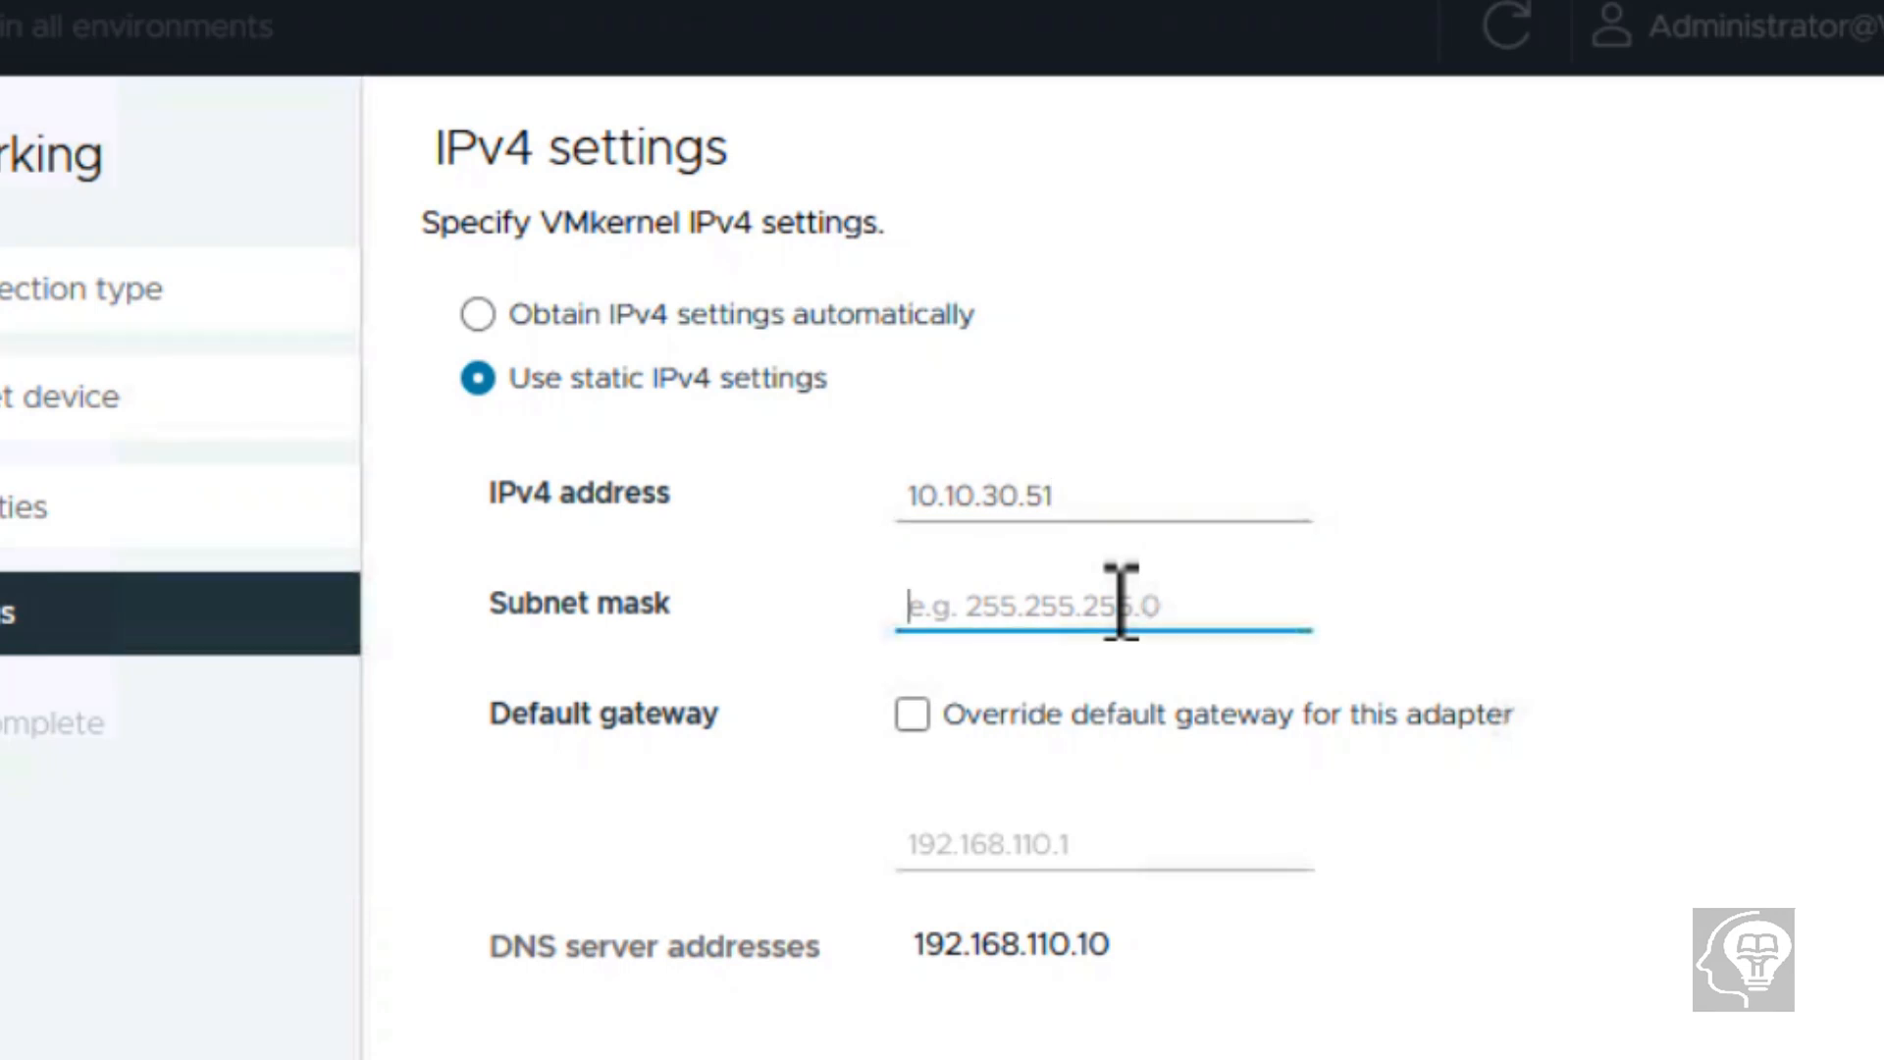
type("255.255.")
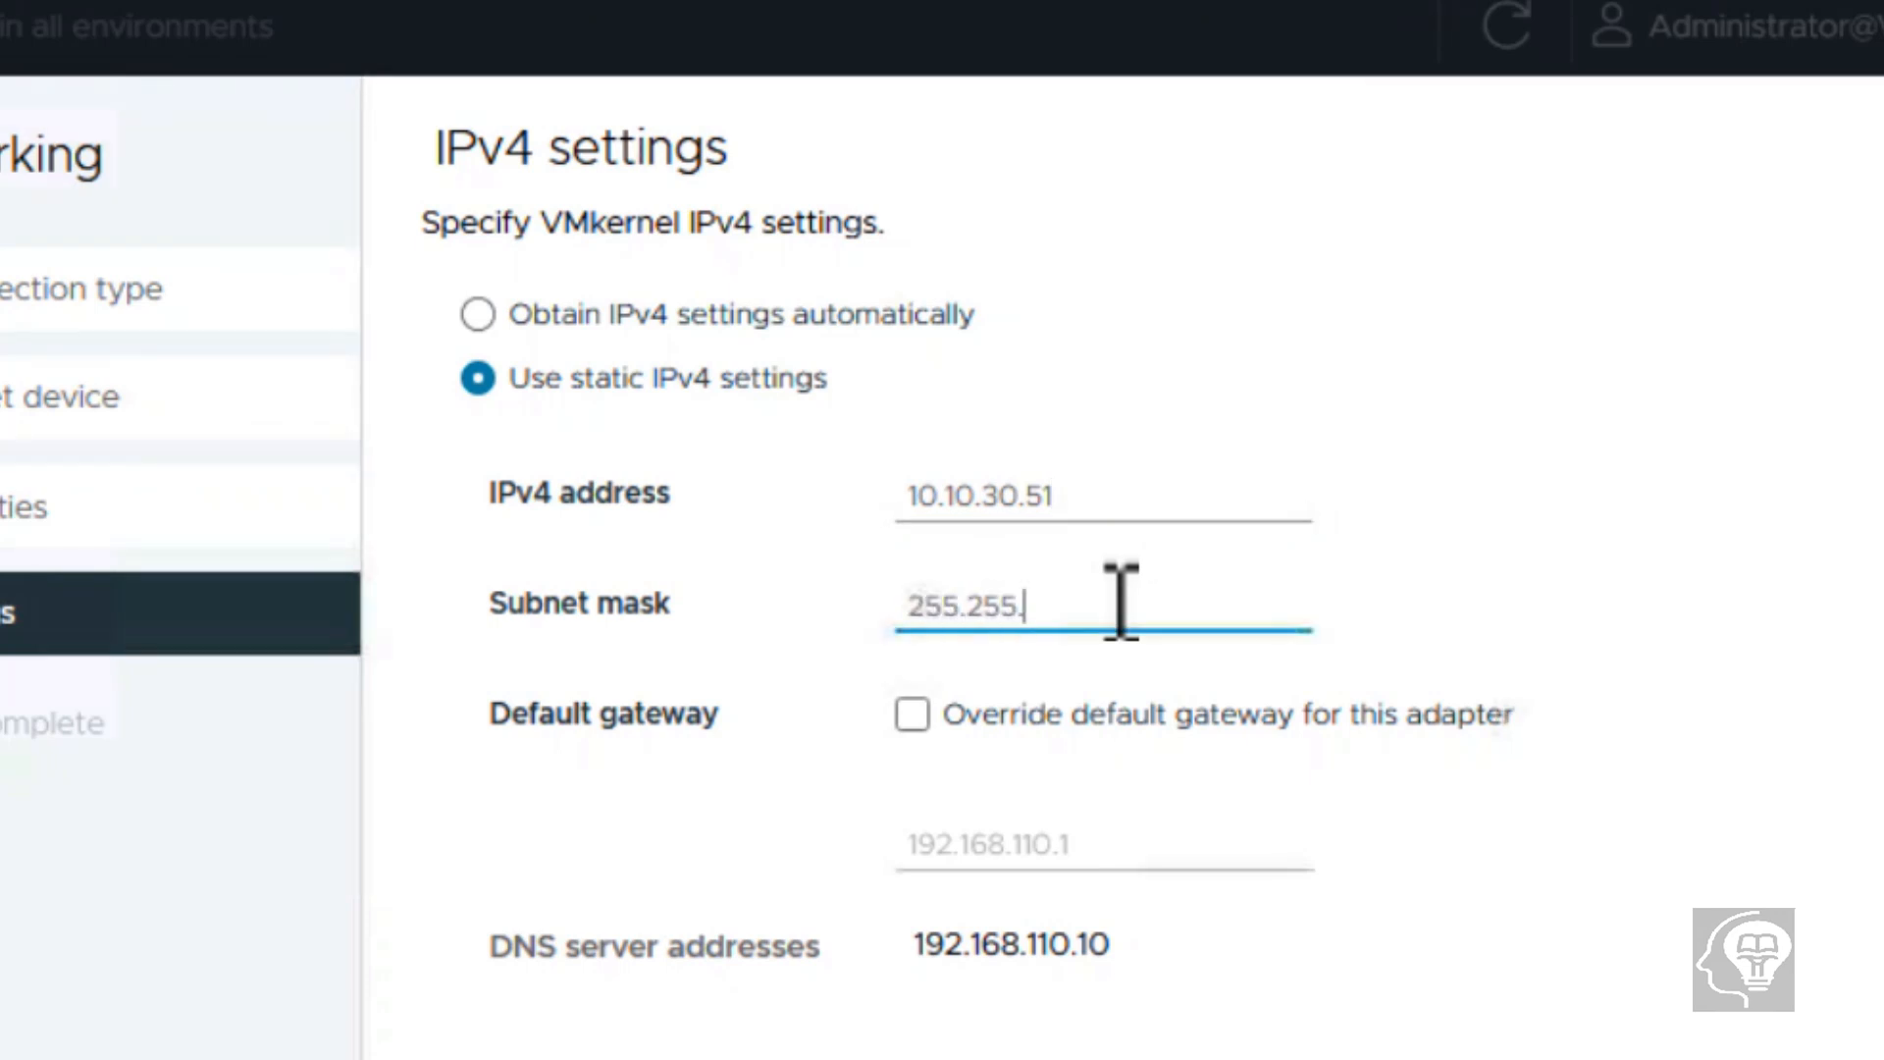
type("255.0")
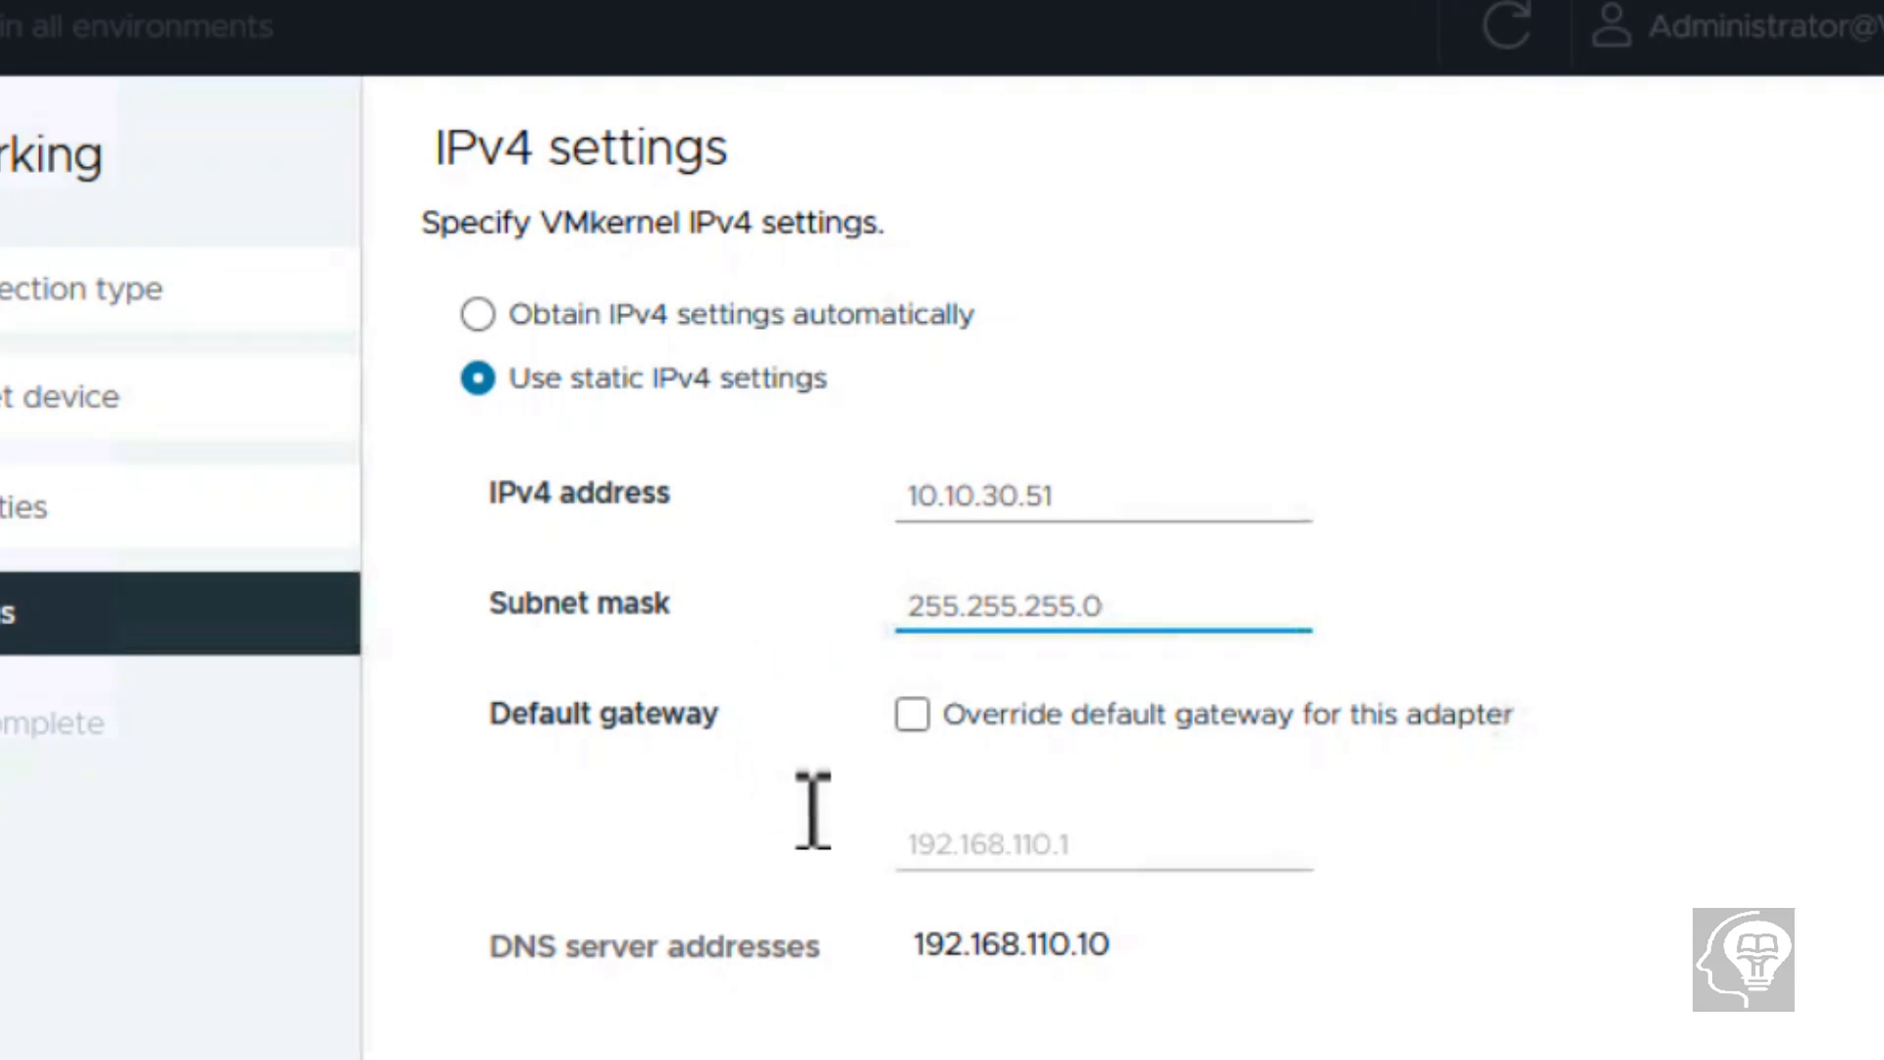
Override the default gateway for this adapter and set it to 10.10.30.1.
left_click(911, 721)
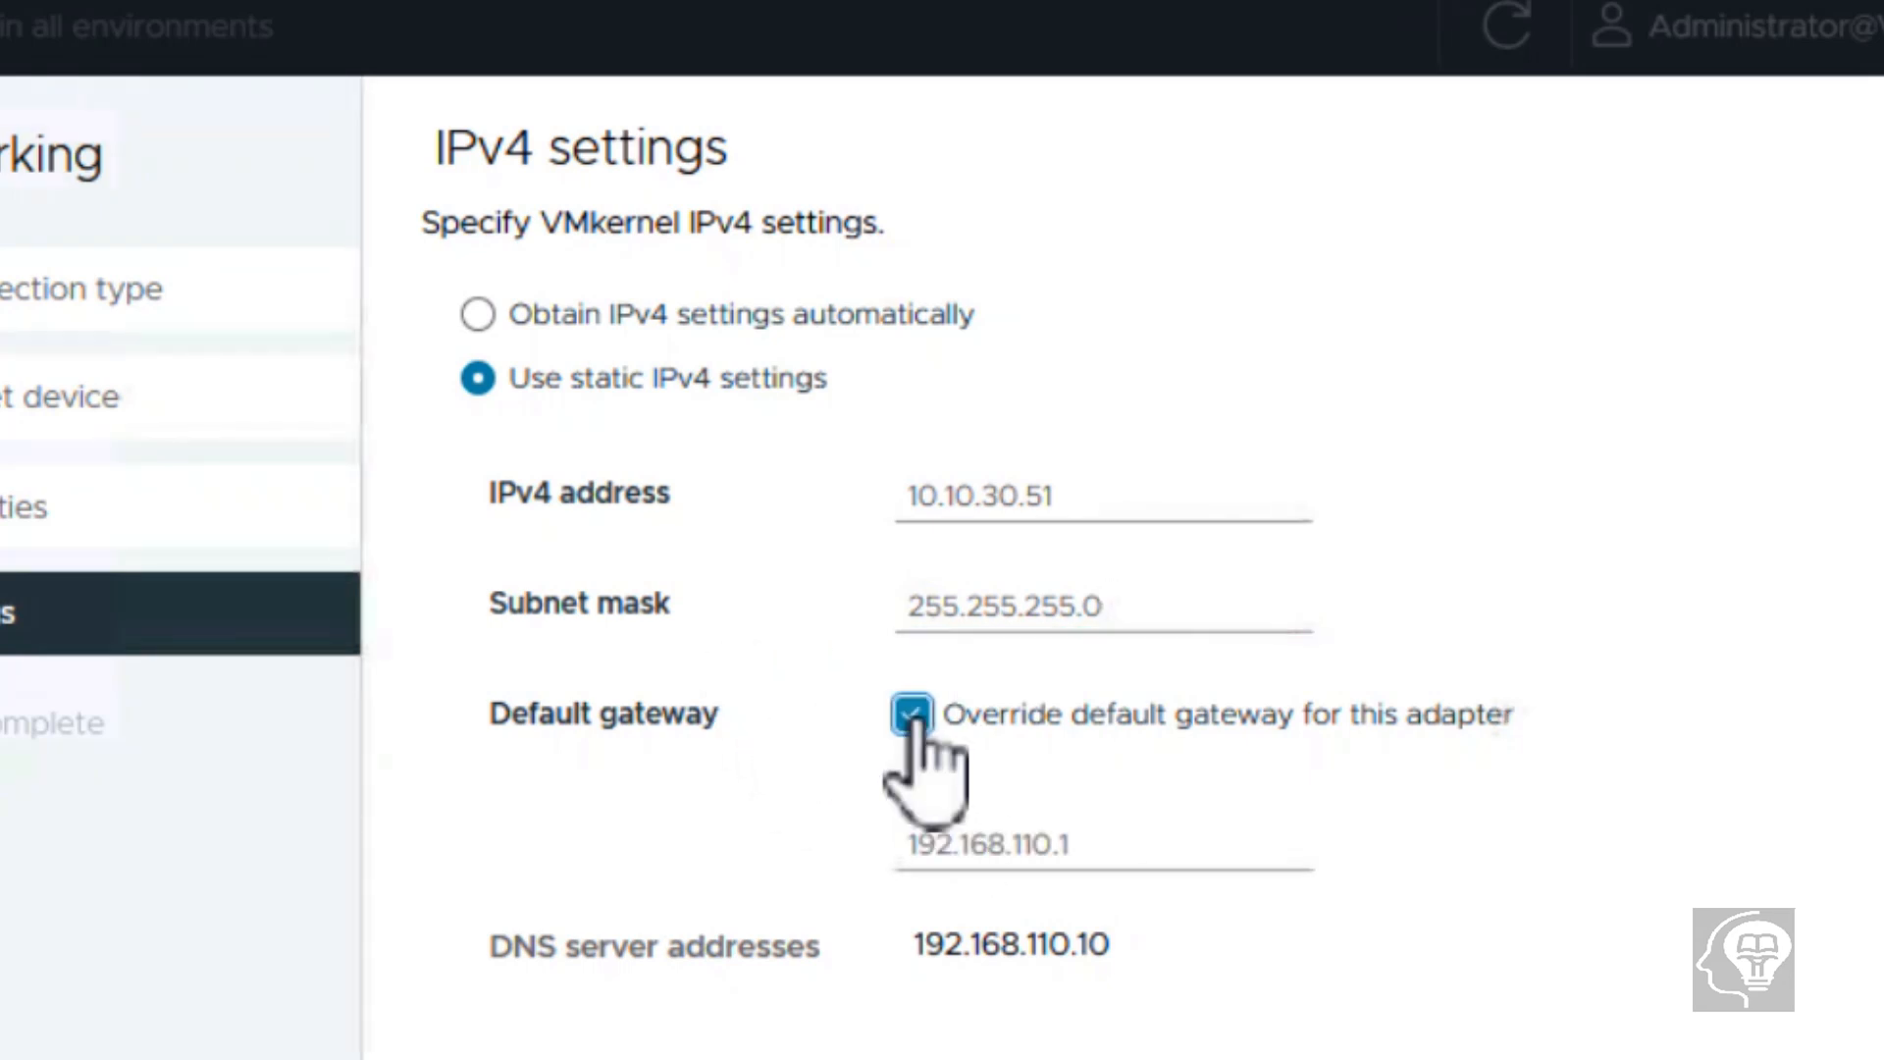
left_click(1107, 842)
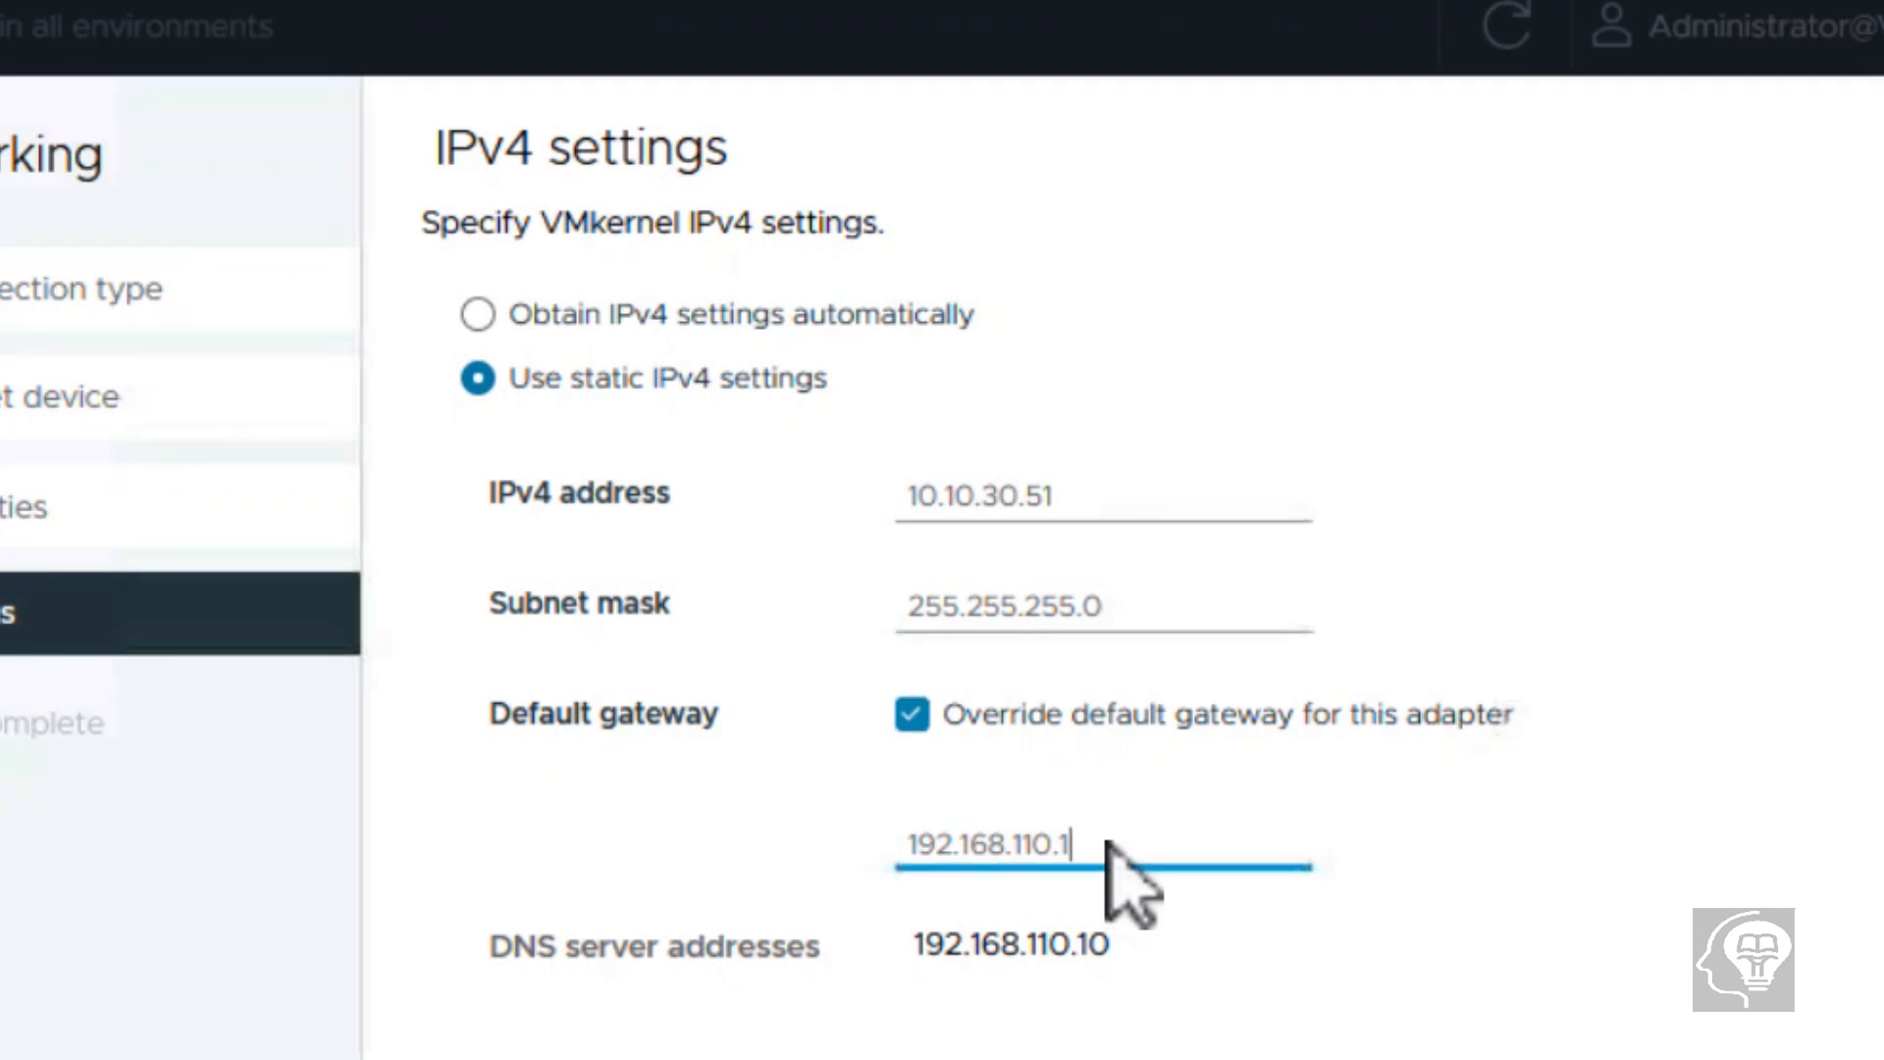
key("BackSpace")
key("BackSpace")
key("BackSpace")
key("BackSpace")
key("BackSpace")
key("BackSpace")
key("BackSpace")
key("BackSpace")
key("BackSpace")
key("BackSpace")
key("BackSpace")
key("BackSpace")
key("BackSpace")
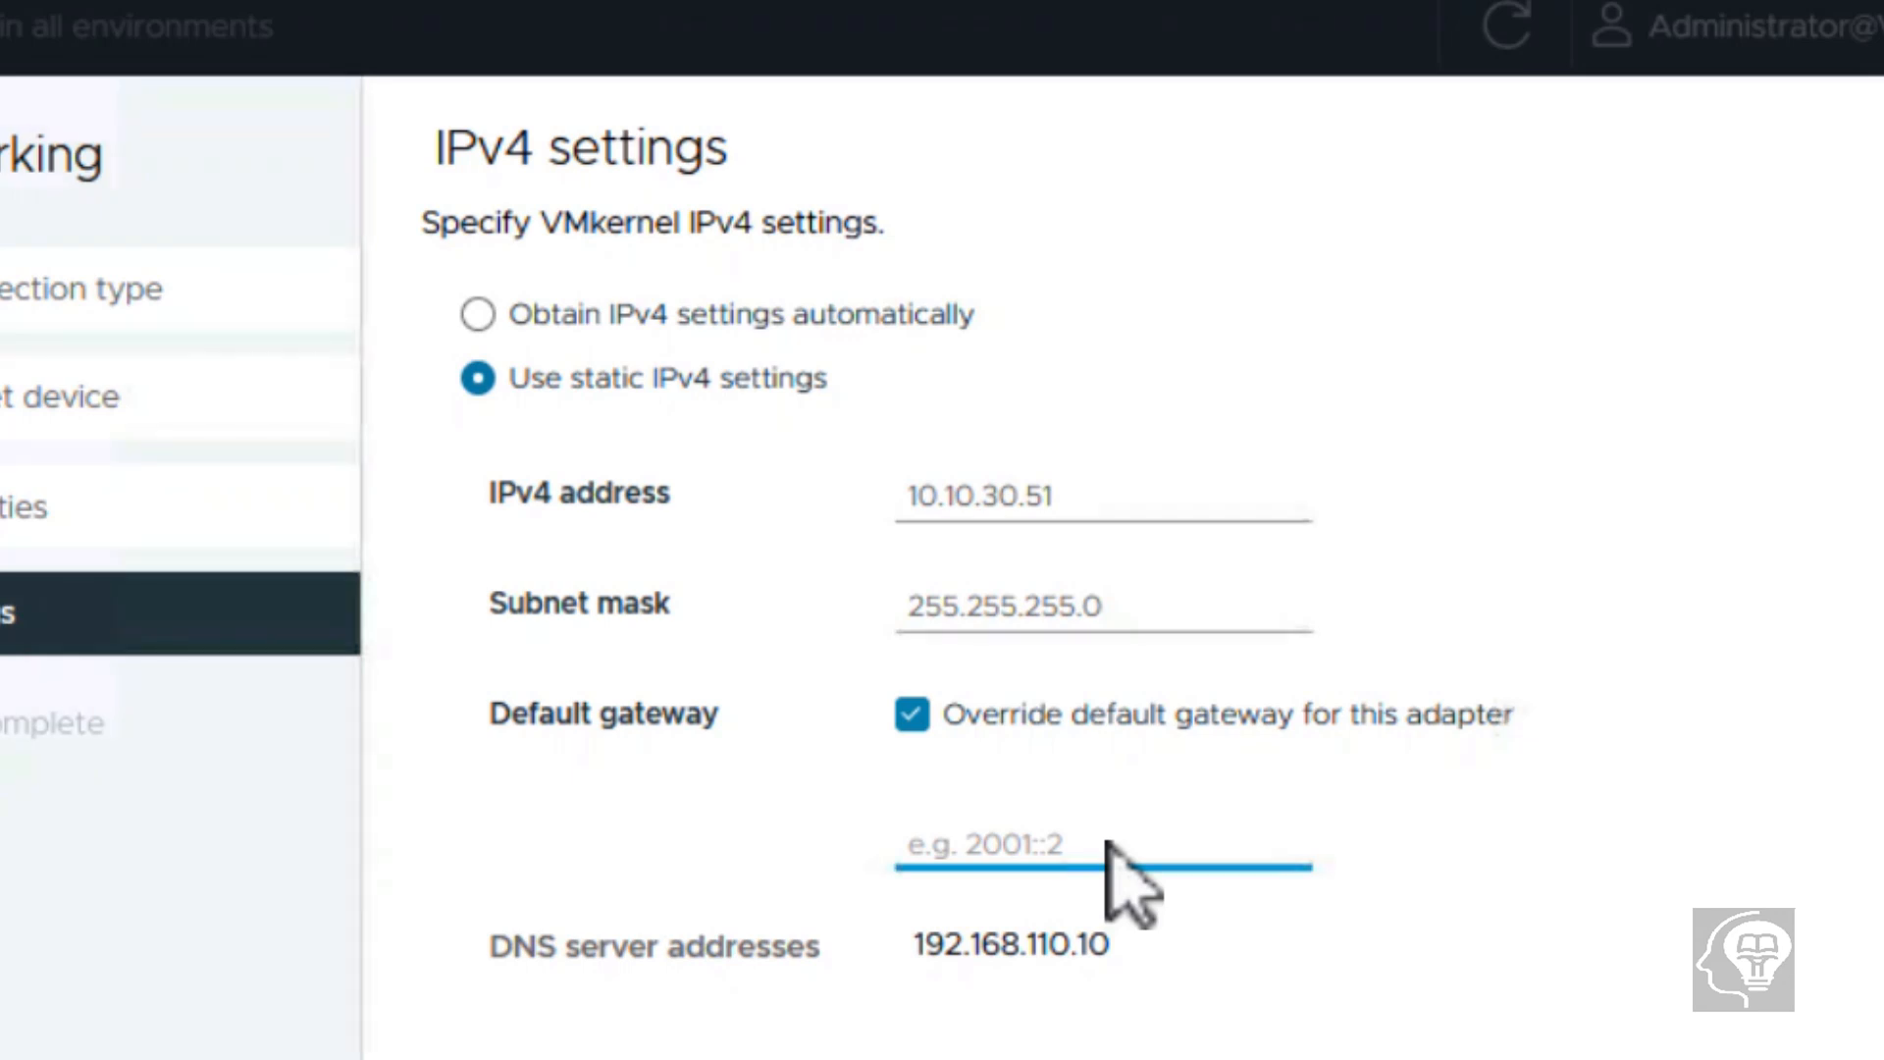
type("10.10")
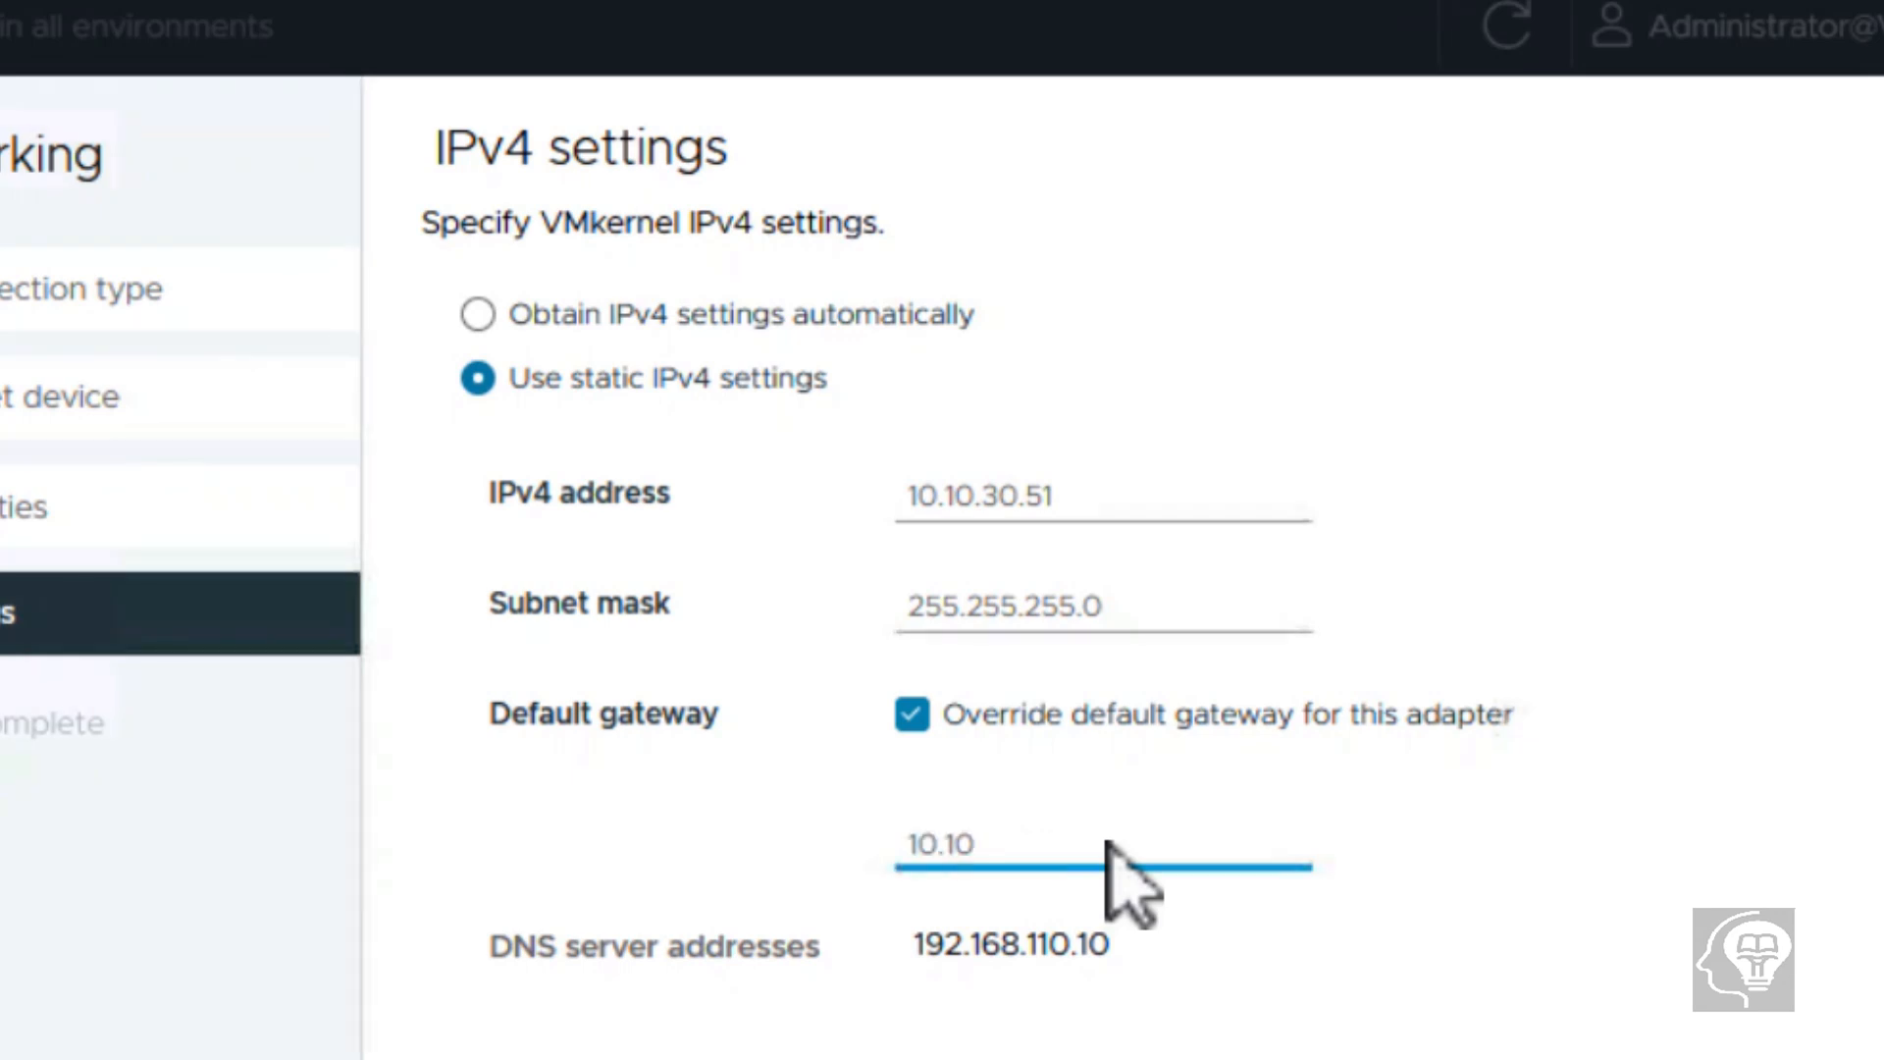
type(".30.1")
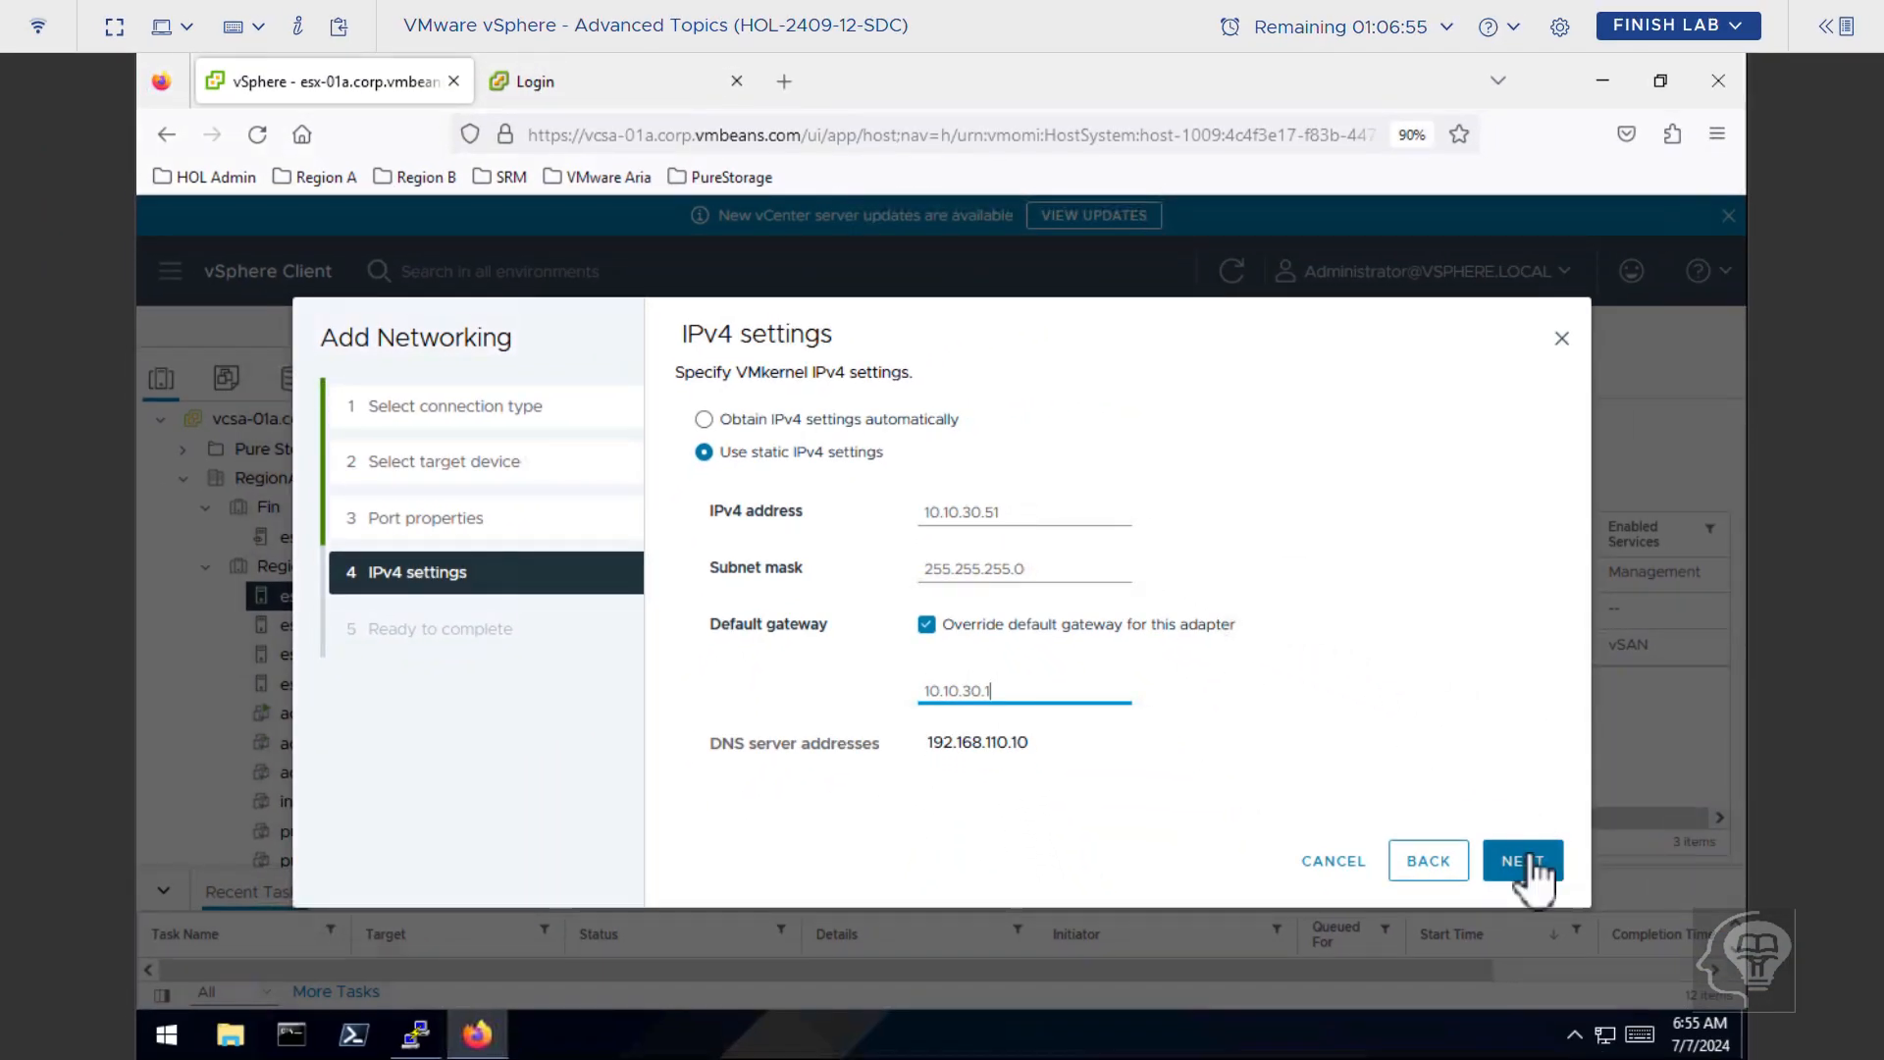
Review the summary of the networking settings down to the IPv4 section and finish adding the VMkernel adapter.
left_click(1530, 856)
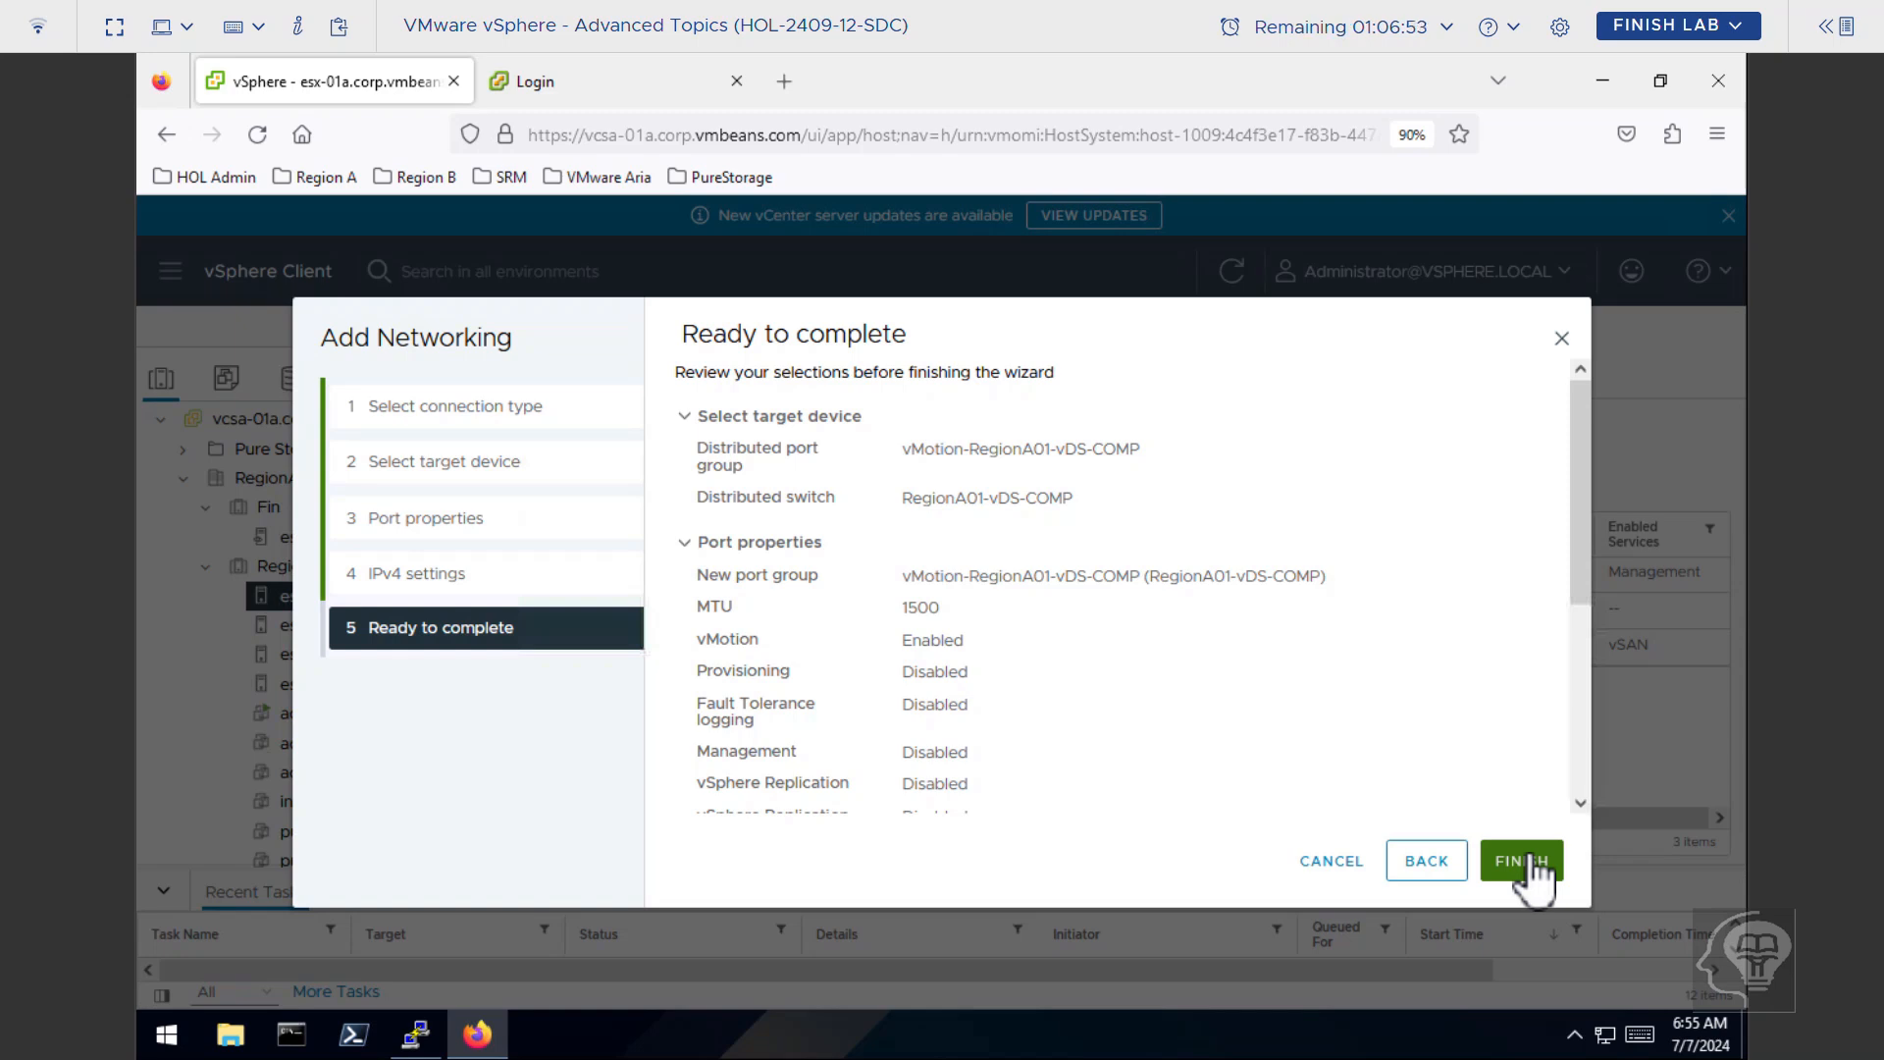
left_click(1581, 689)
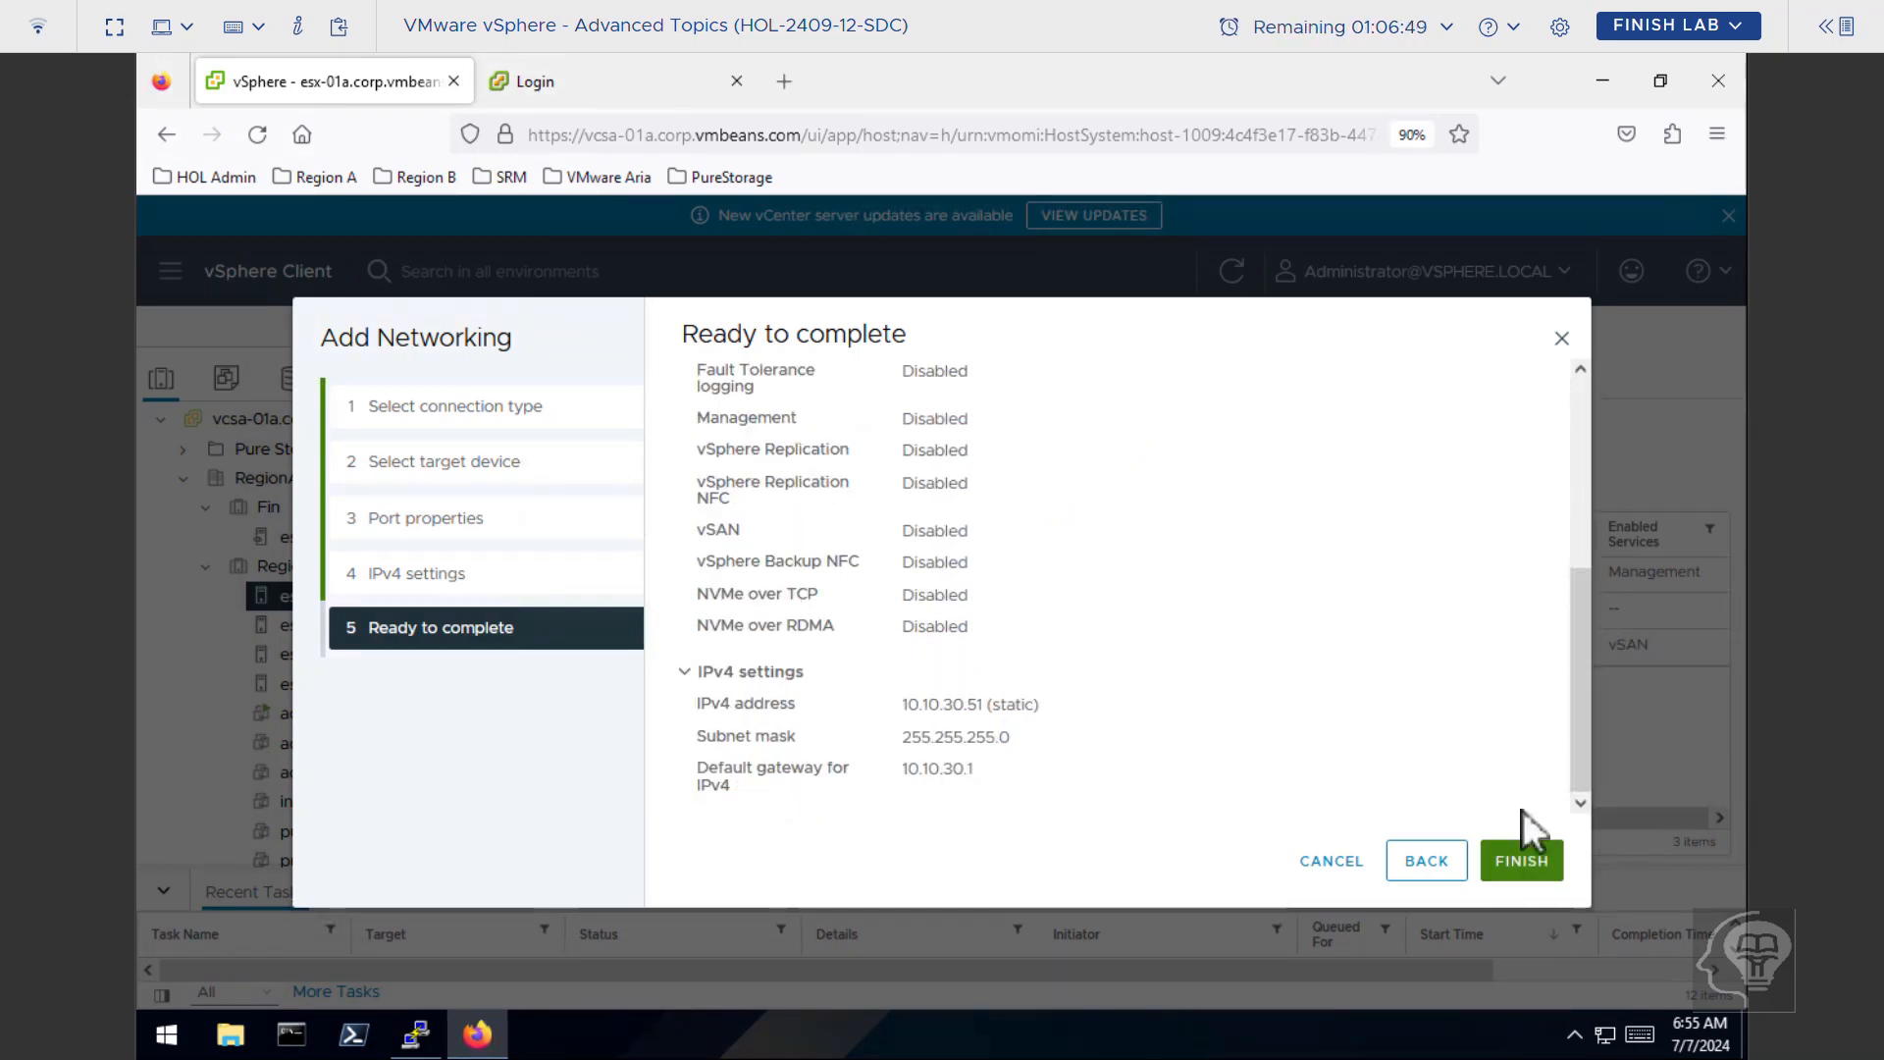
left_click(1527, 860)
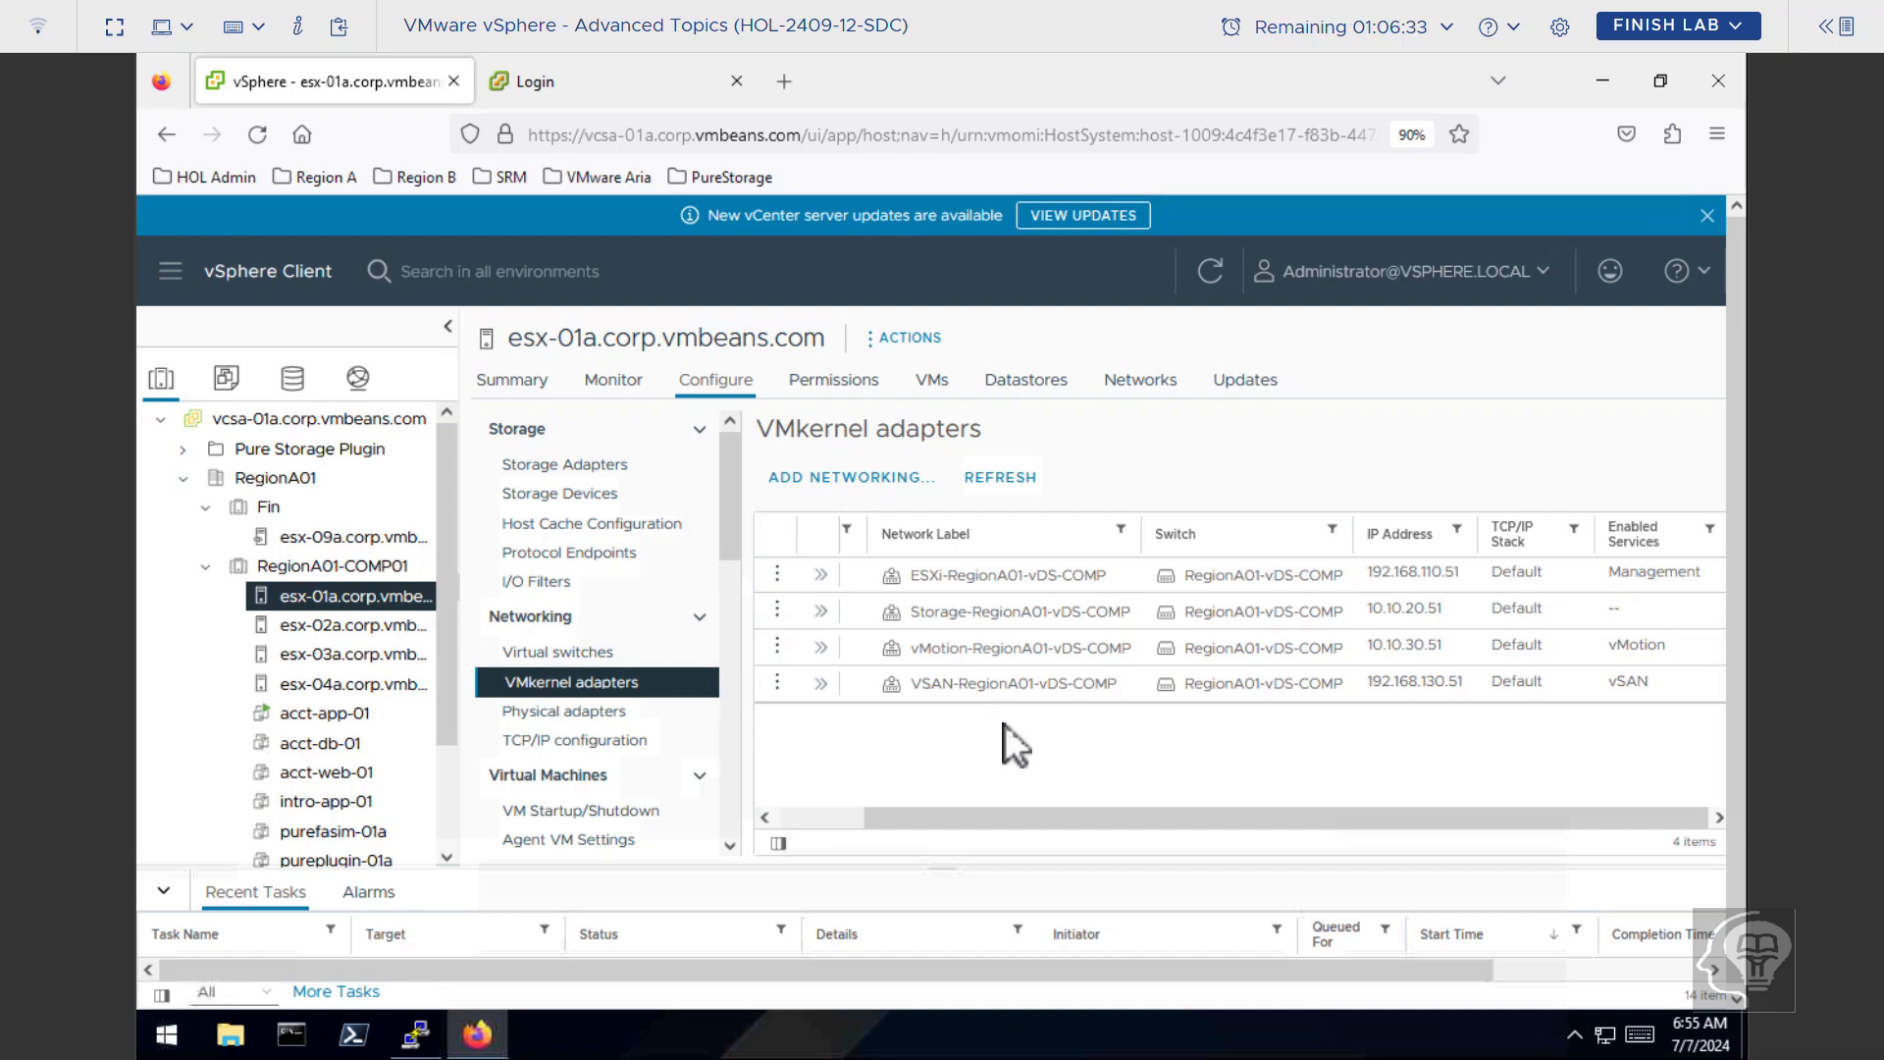
Select the VM acct-app-01, switch to the esx-02a PuTTY session and rerun "vmkping 10.10.30.51".
left_click(339, 716)
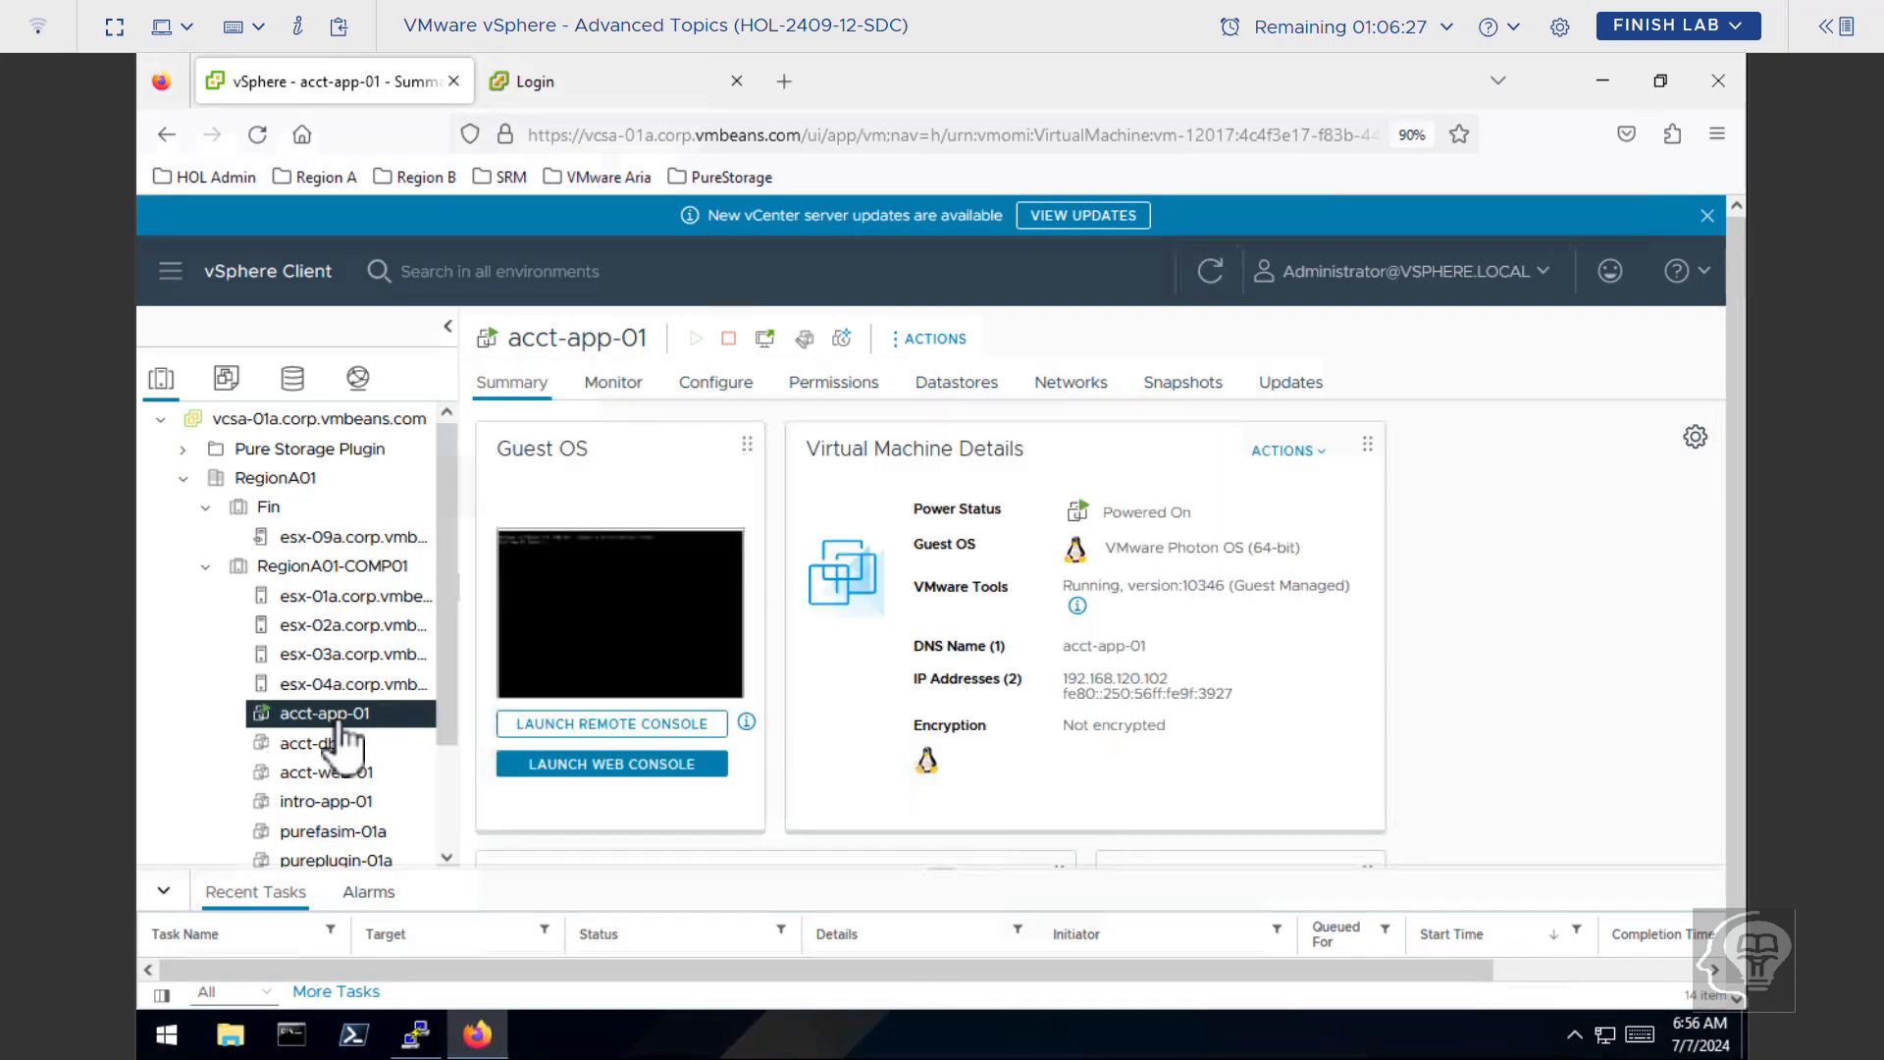
left_click(417, 1036)
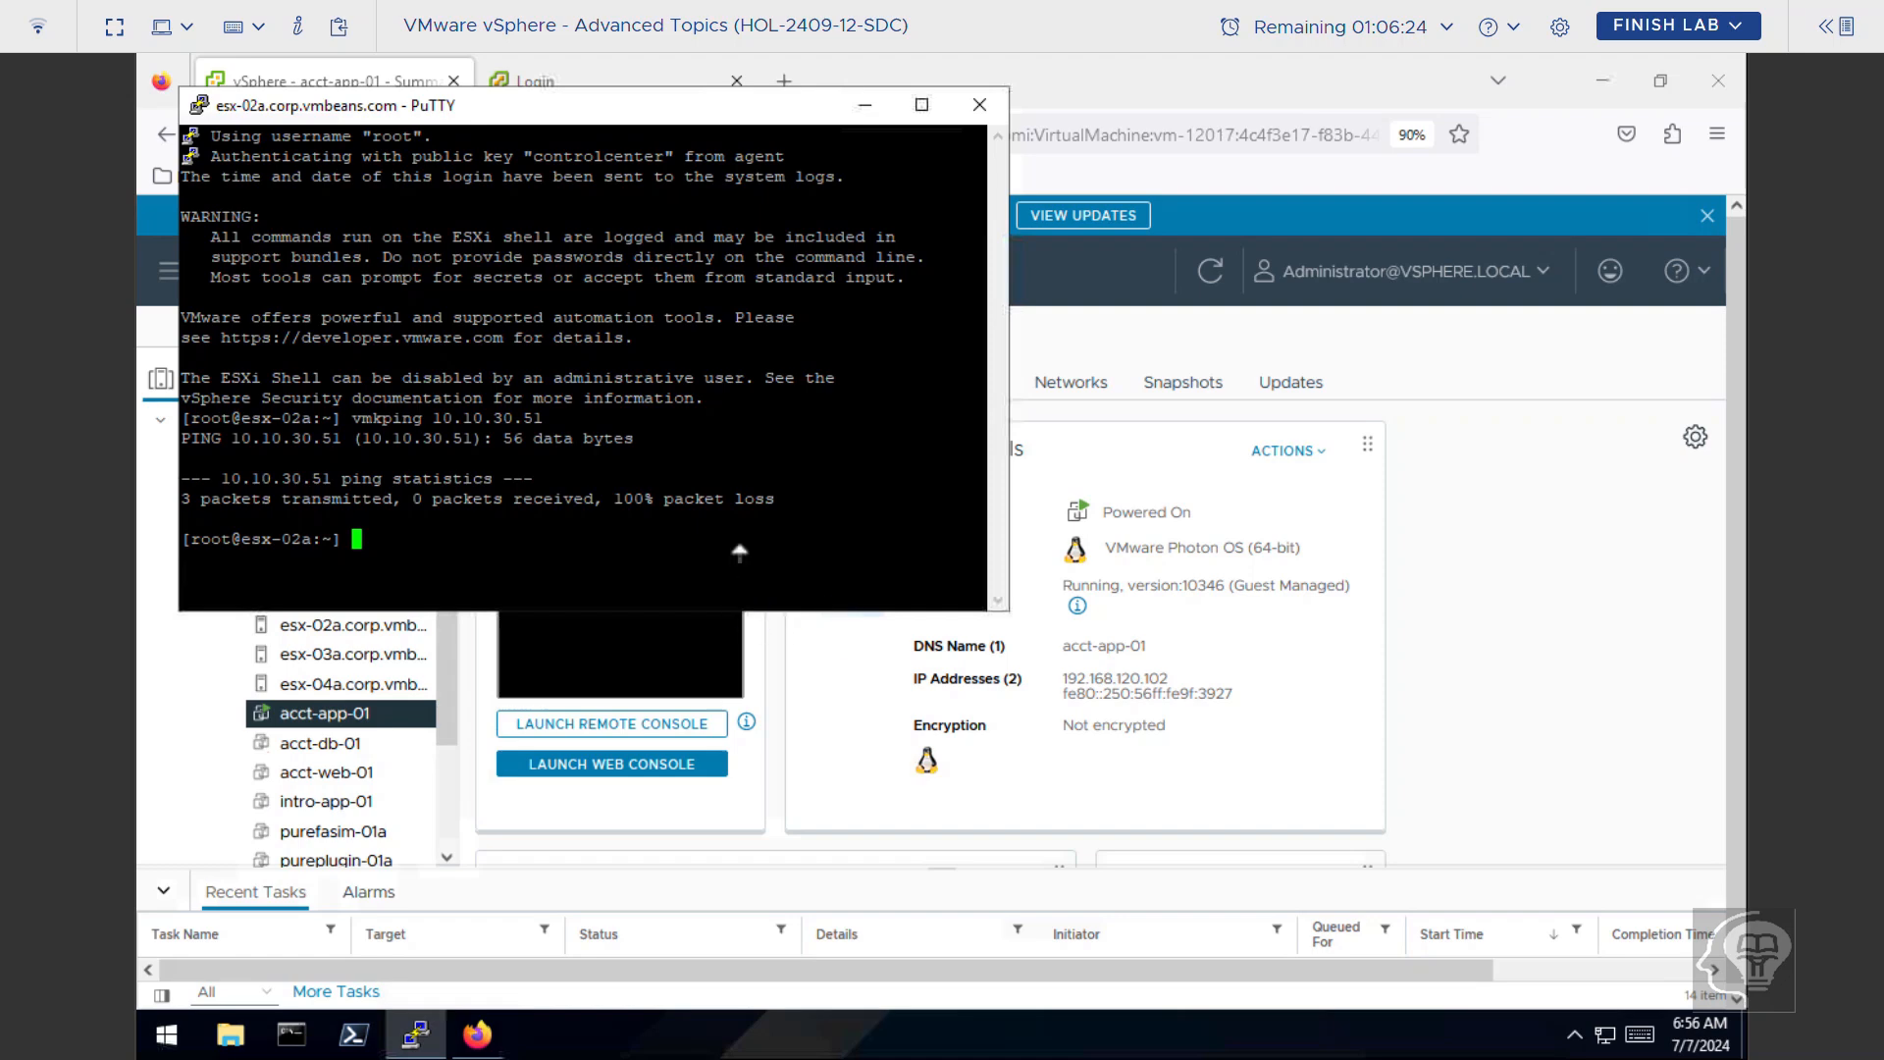
key("Up")
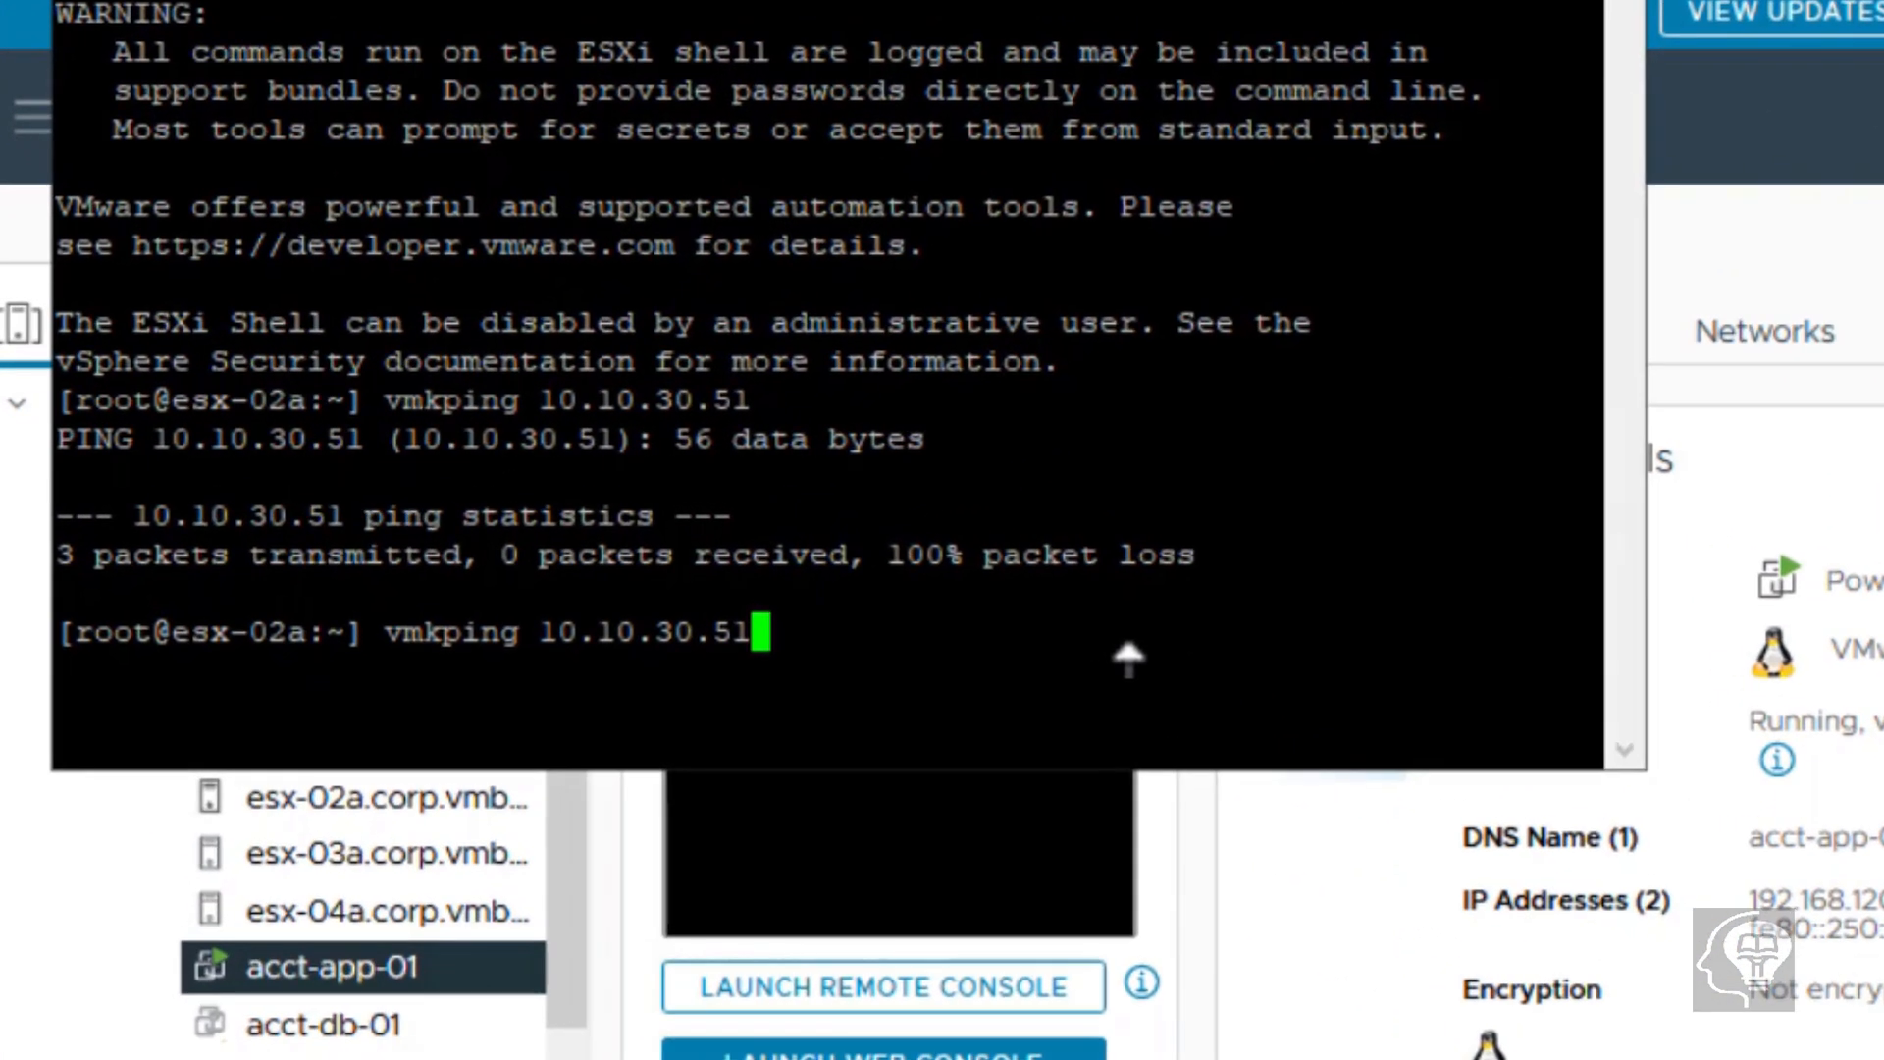
key("Return")
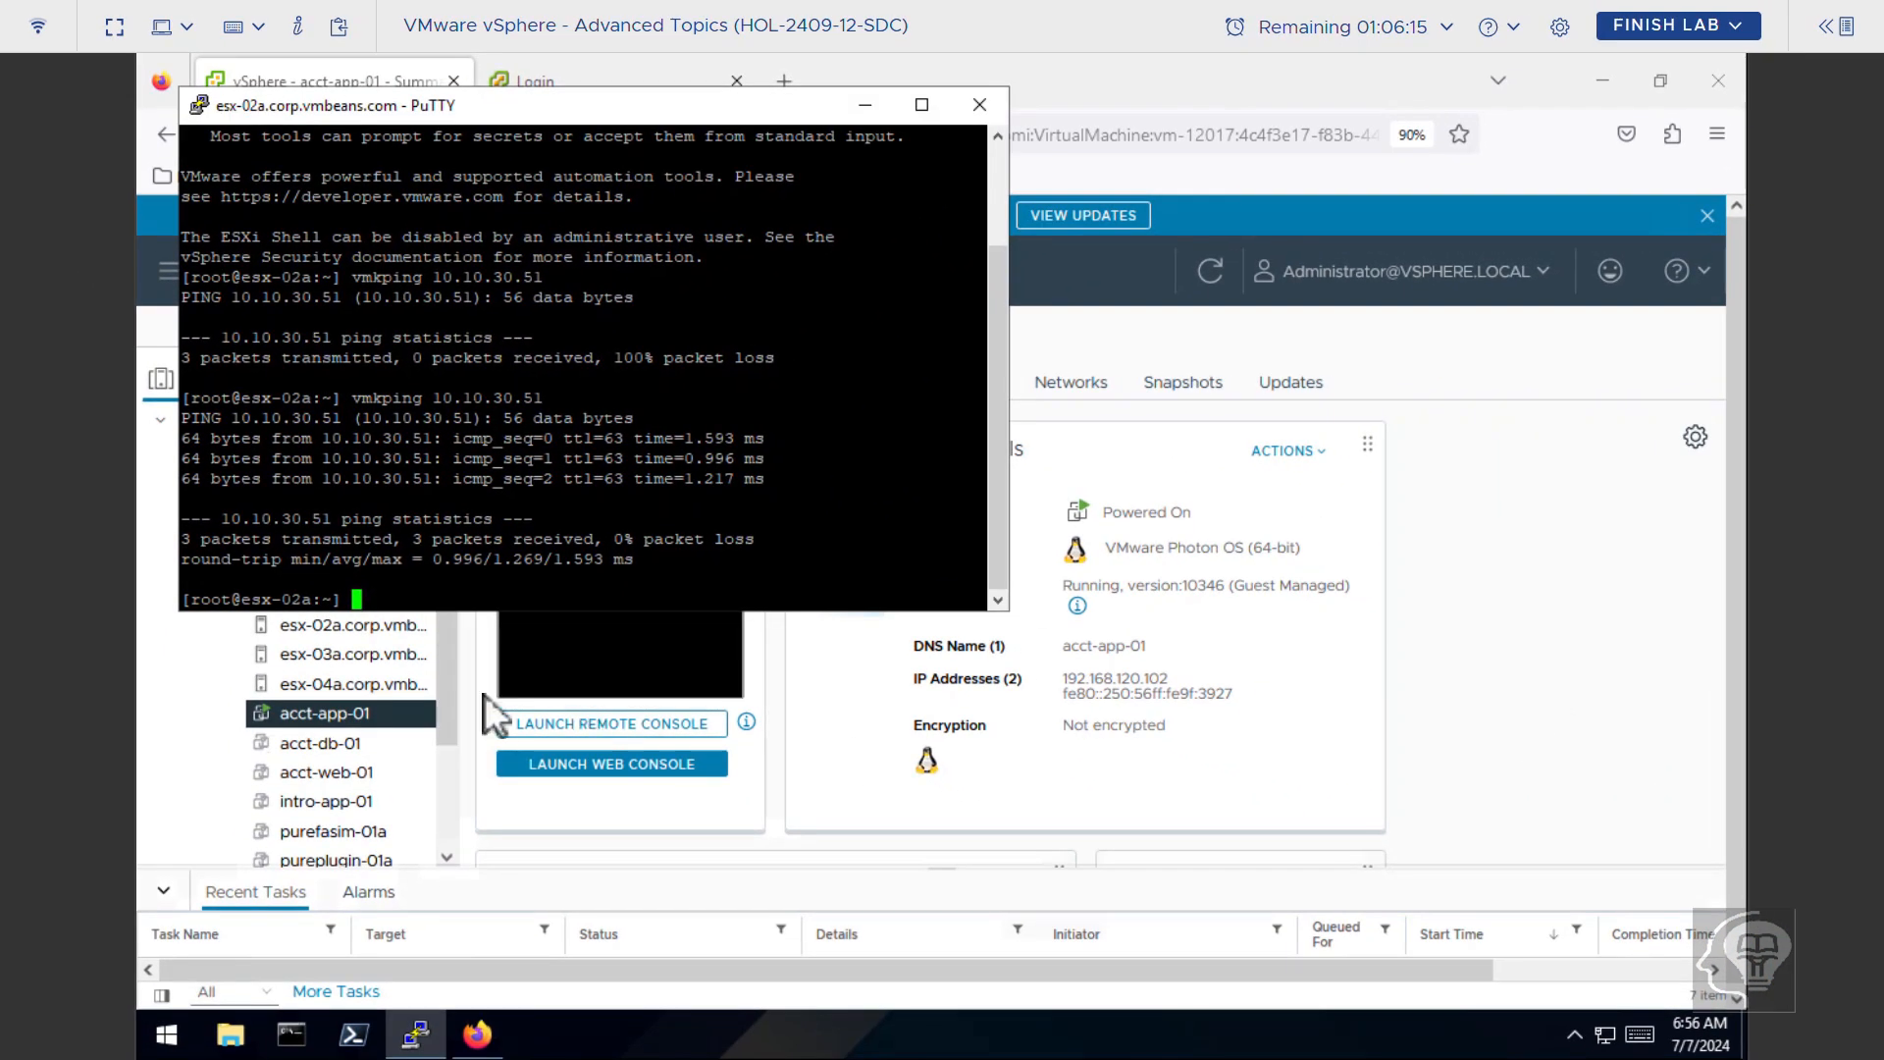
Return to the vSphere Client and start migrating acct-app-01, changing the compute resource only, with host esx-01a.corp.vmbeans.com as the destination.
left_click(642, 972)
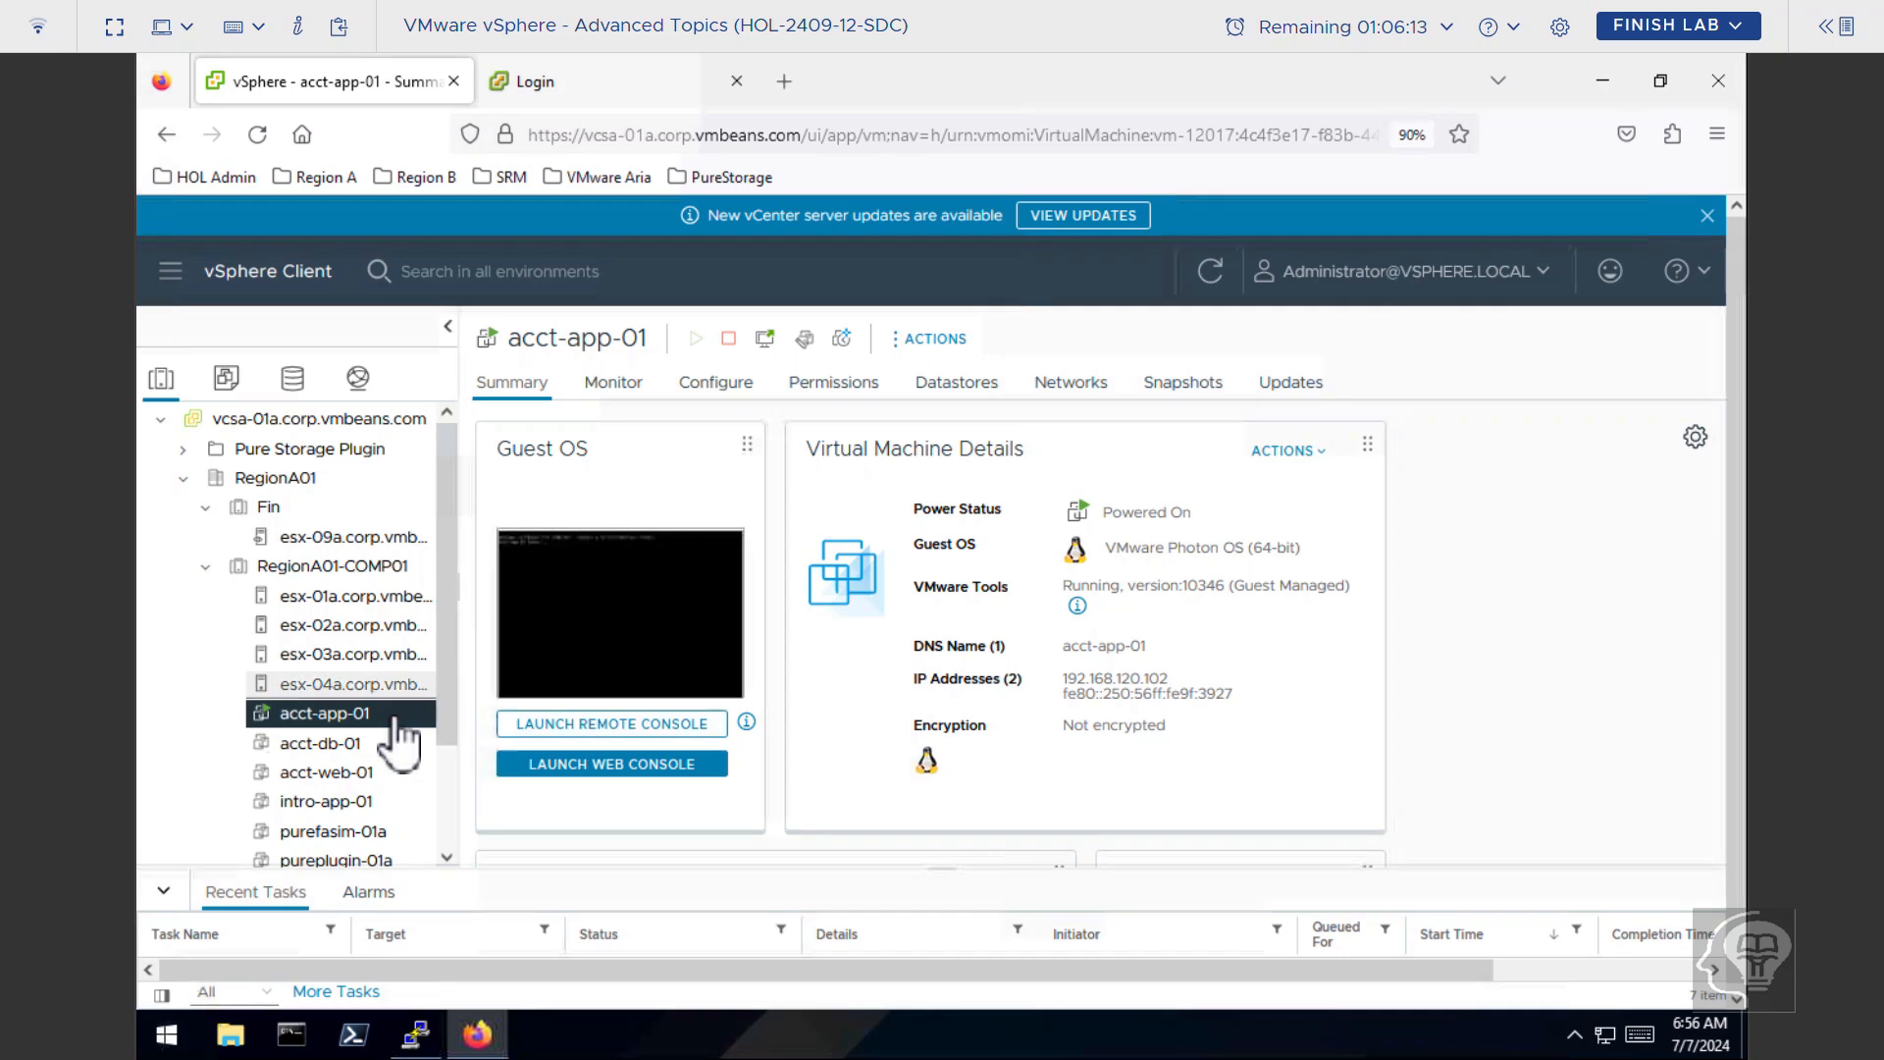
right_click(397, 719)
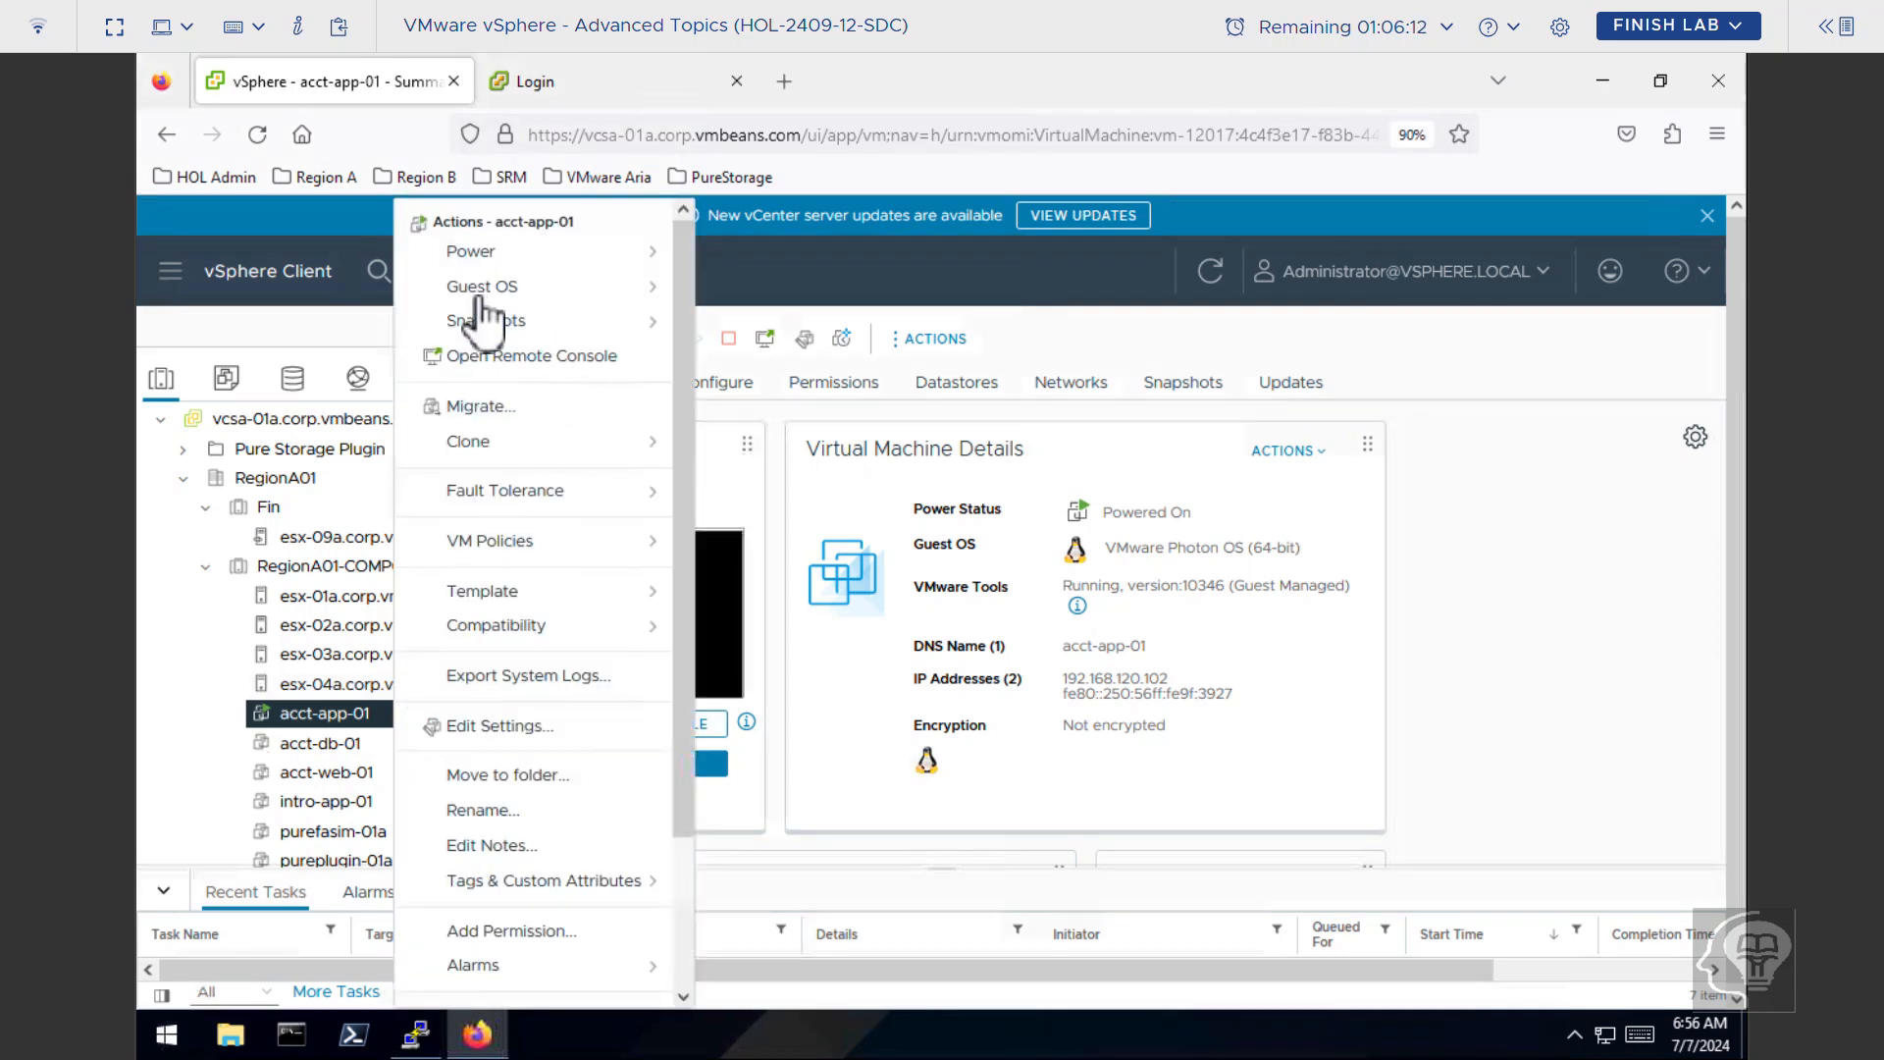
left_click(503, 417)
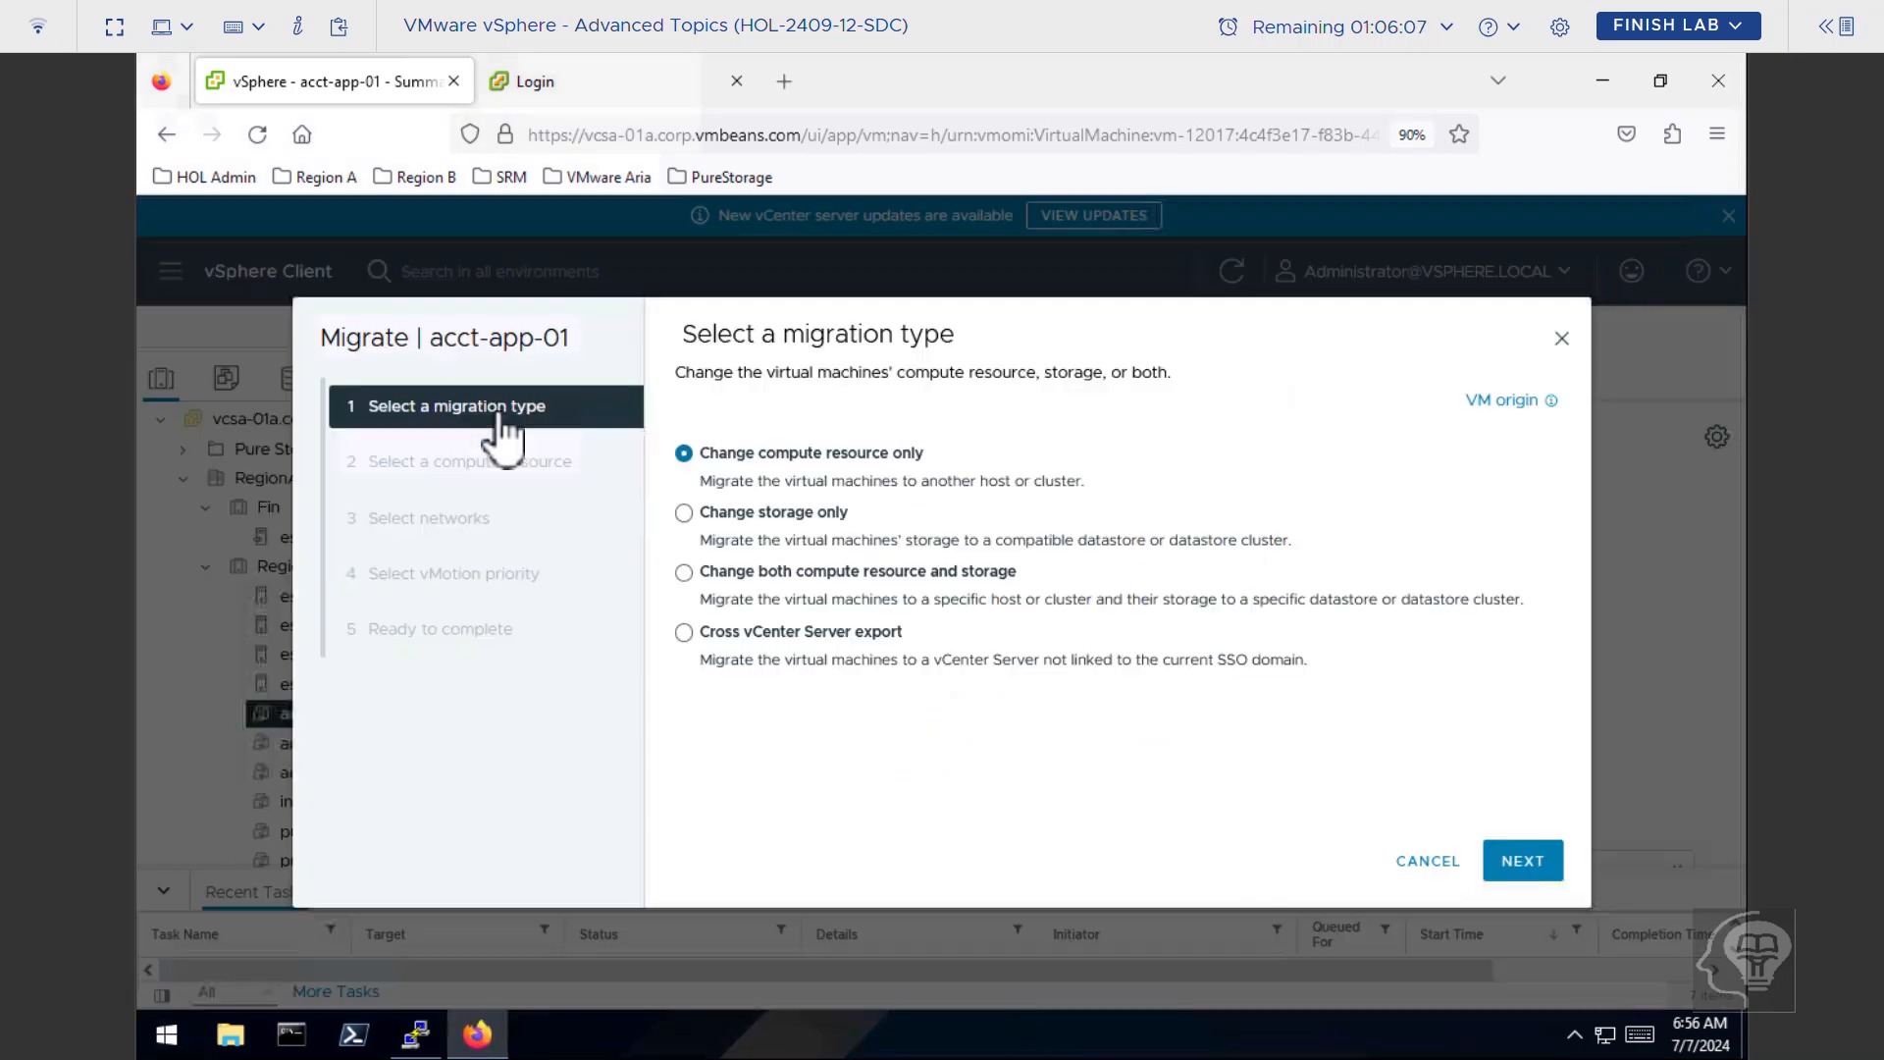
left_click(1522, 862)
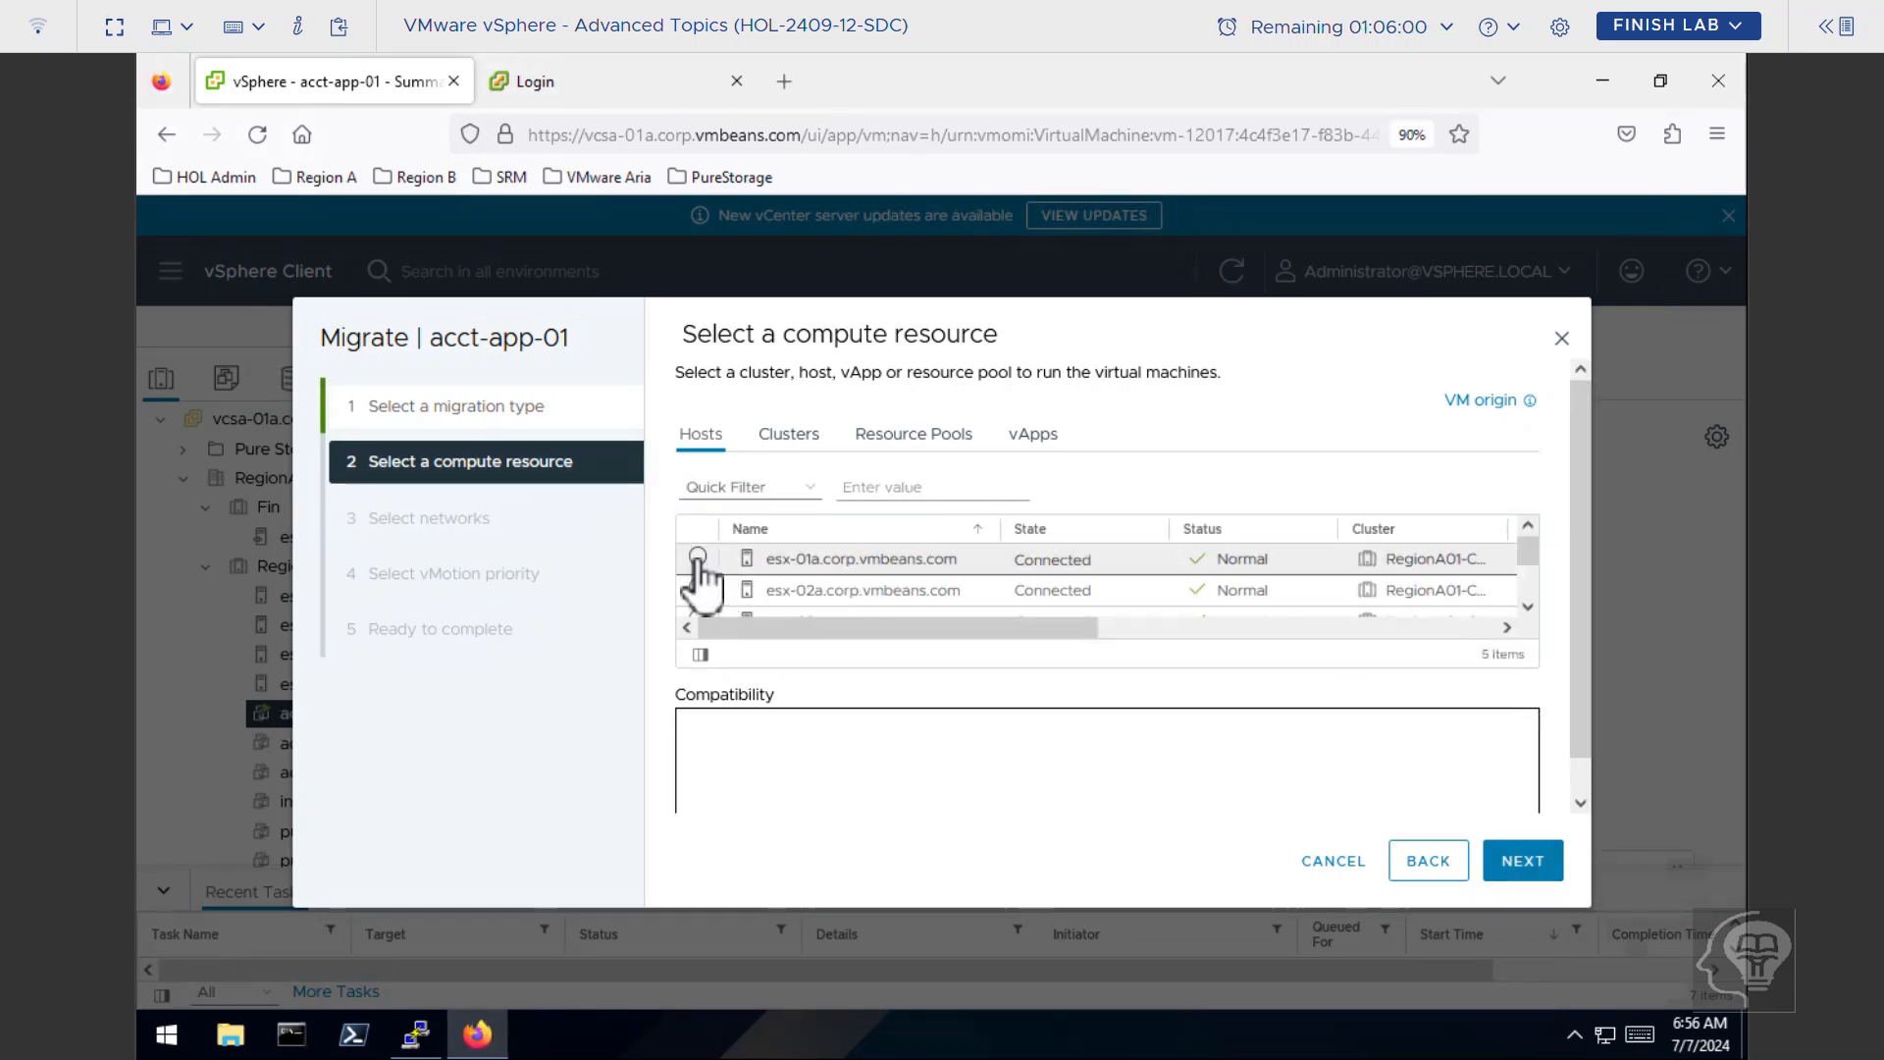
left_click(698, 557)
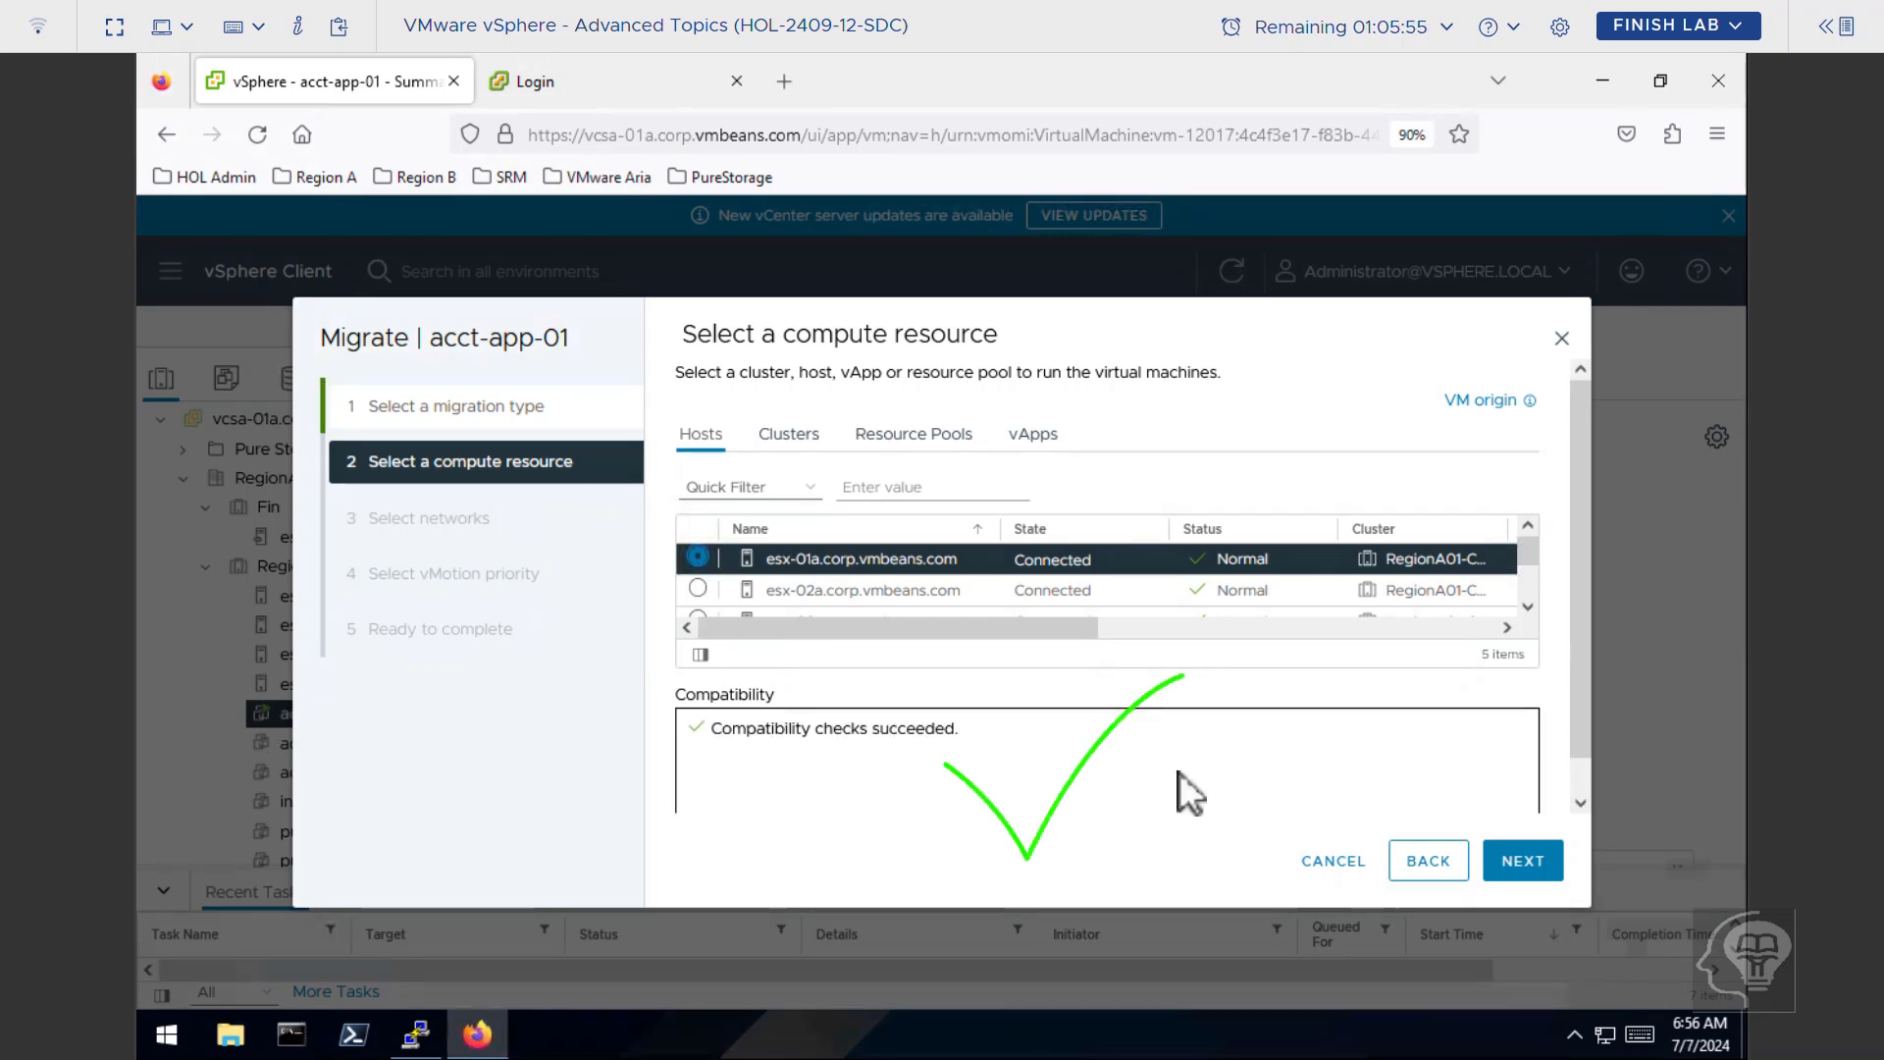
Complete the migration with destination network VM-RegionA01-vDS-COMP and high vMotion priority, and check the host among the VM's related objects.
left_click(1522, 862)
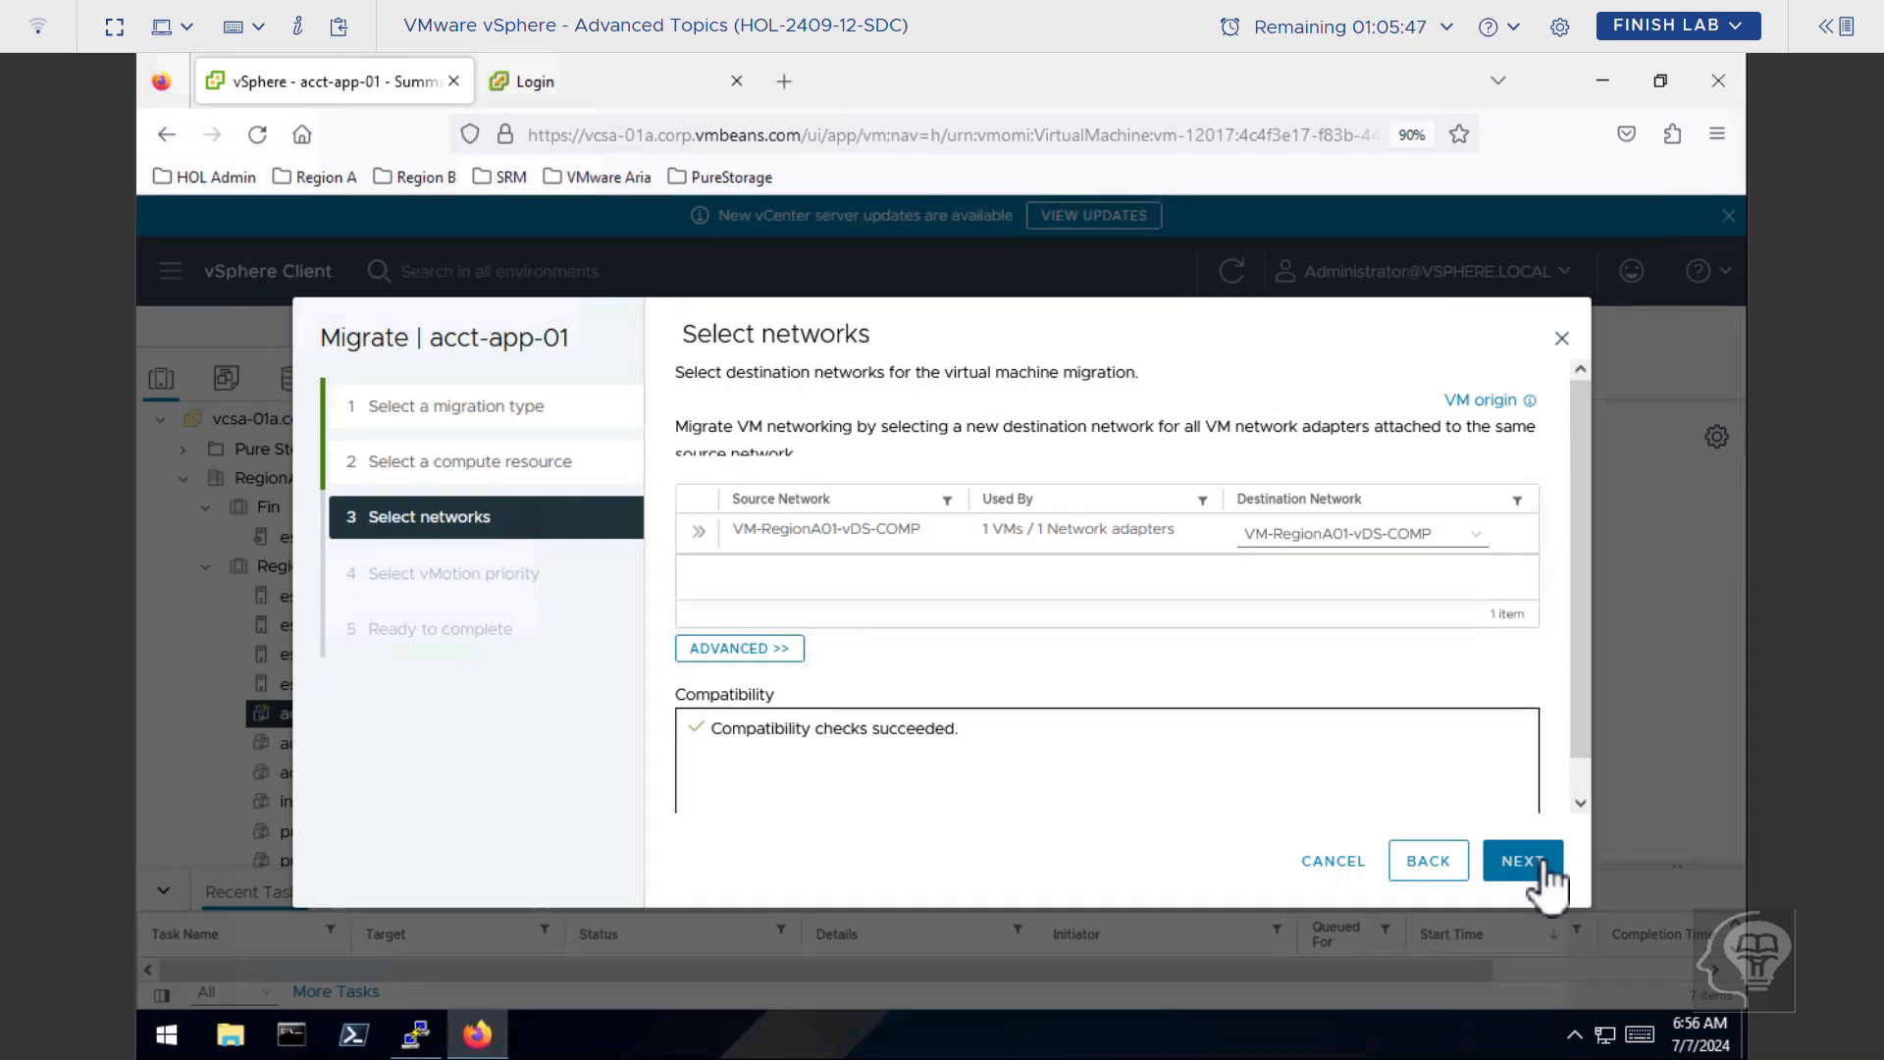
left_click(1546, 877)
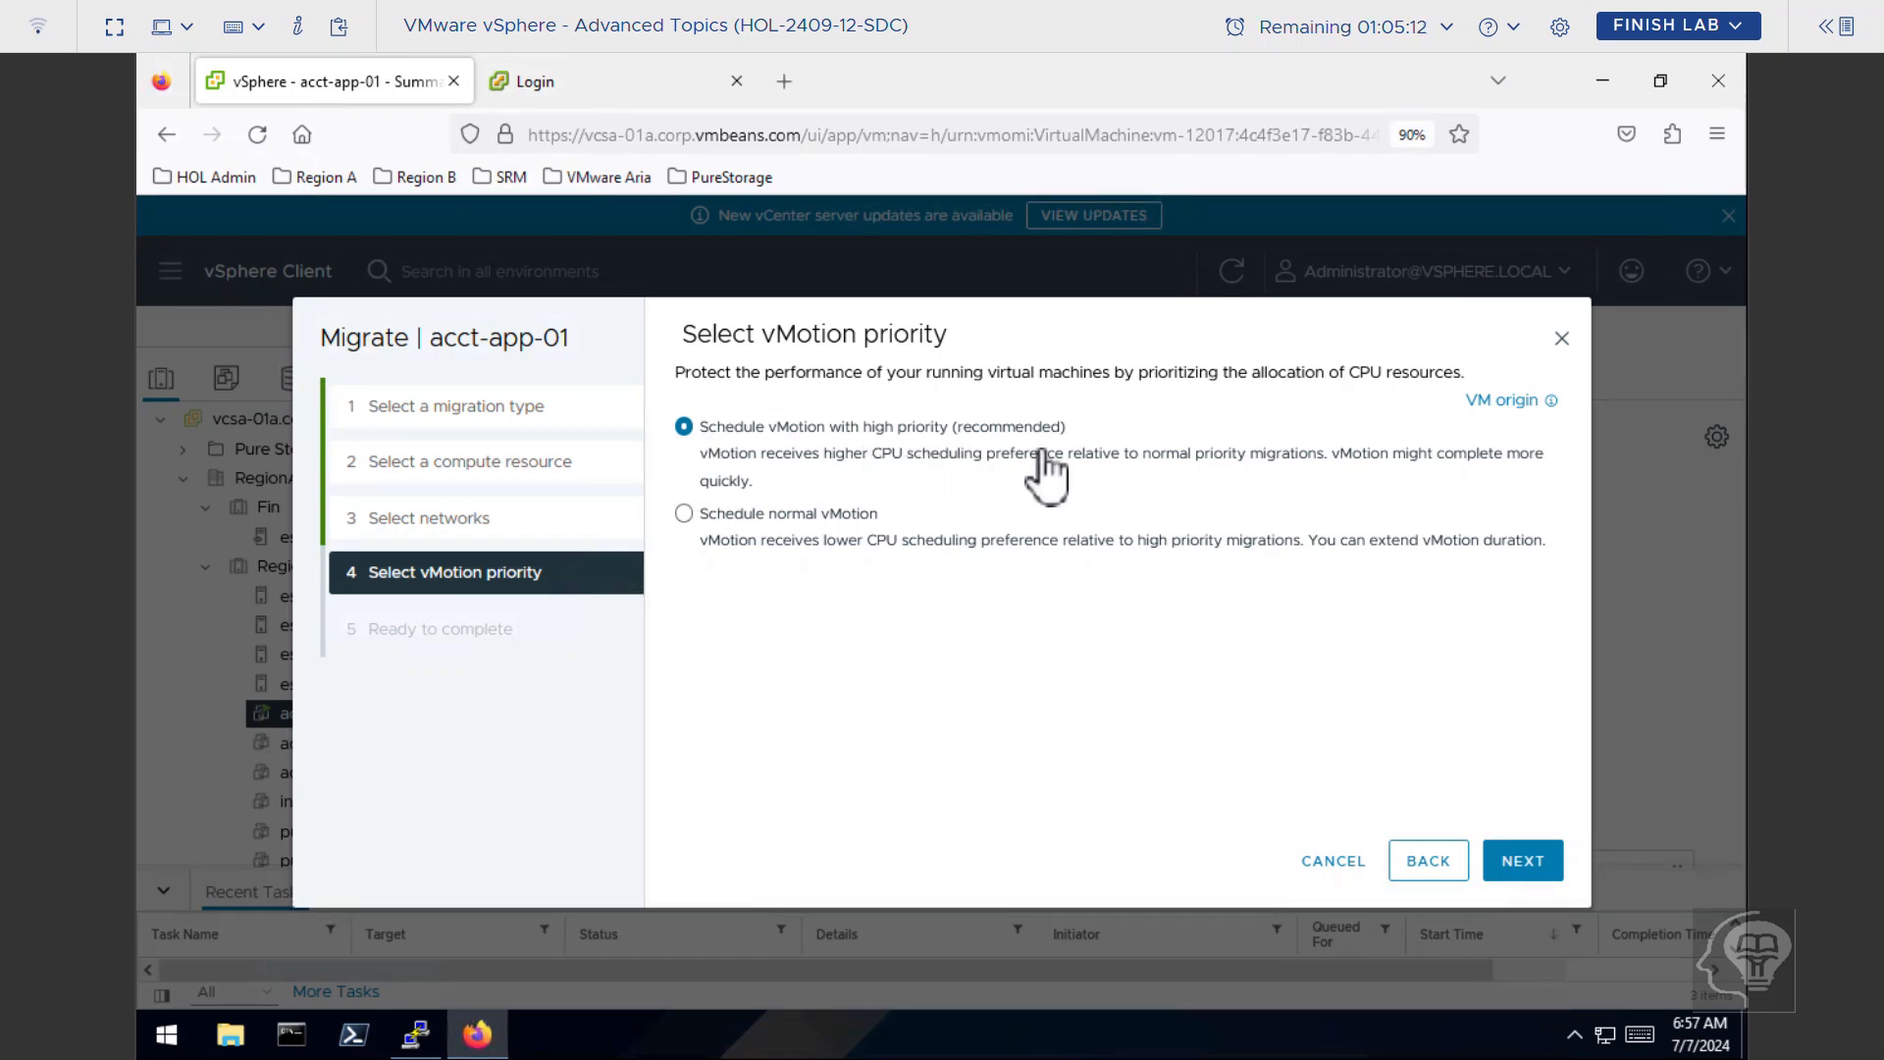
left_click(1523, 863)
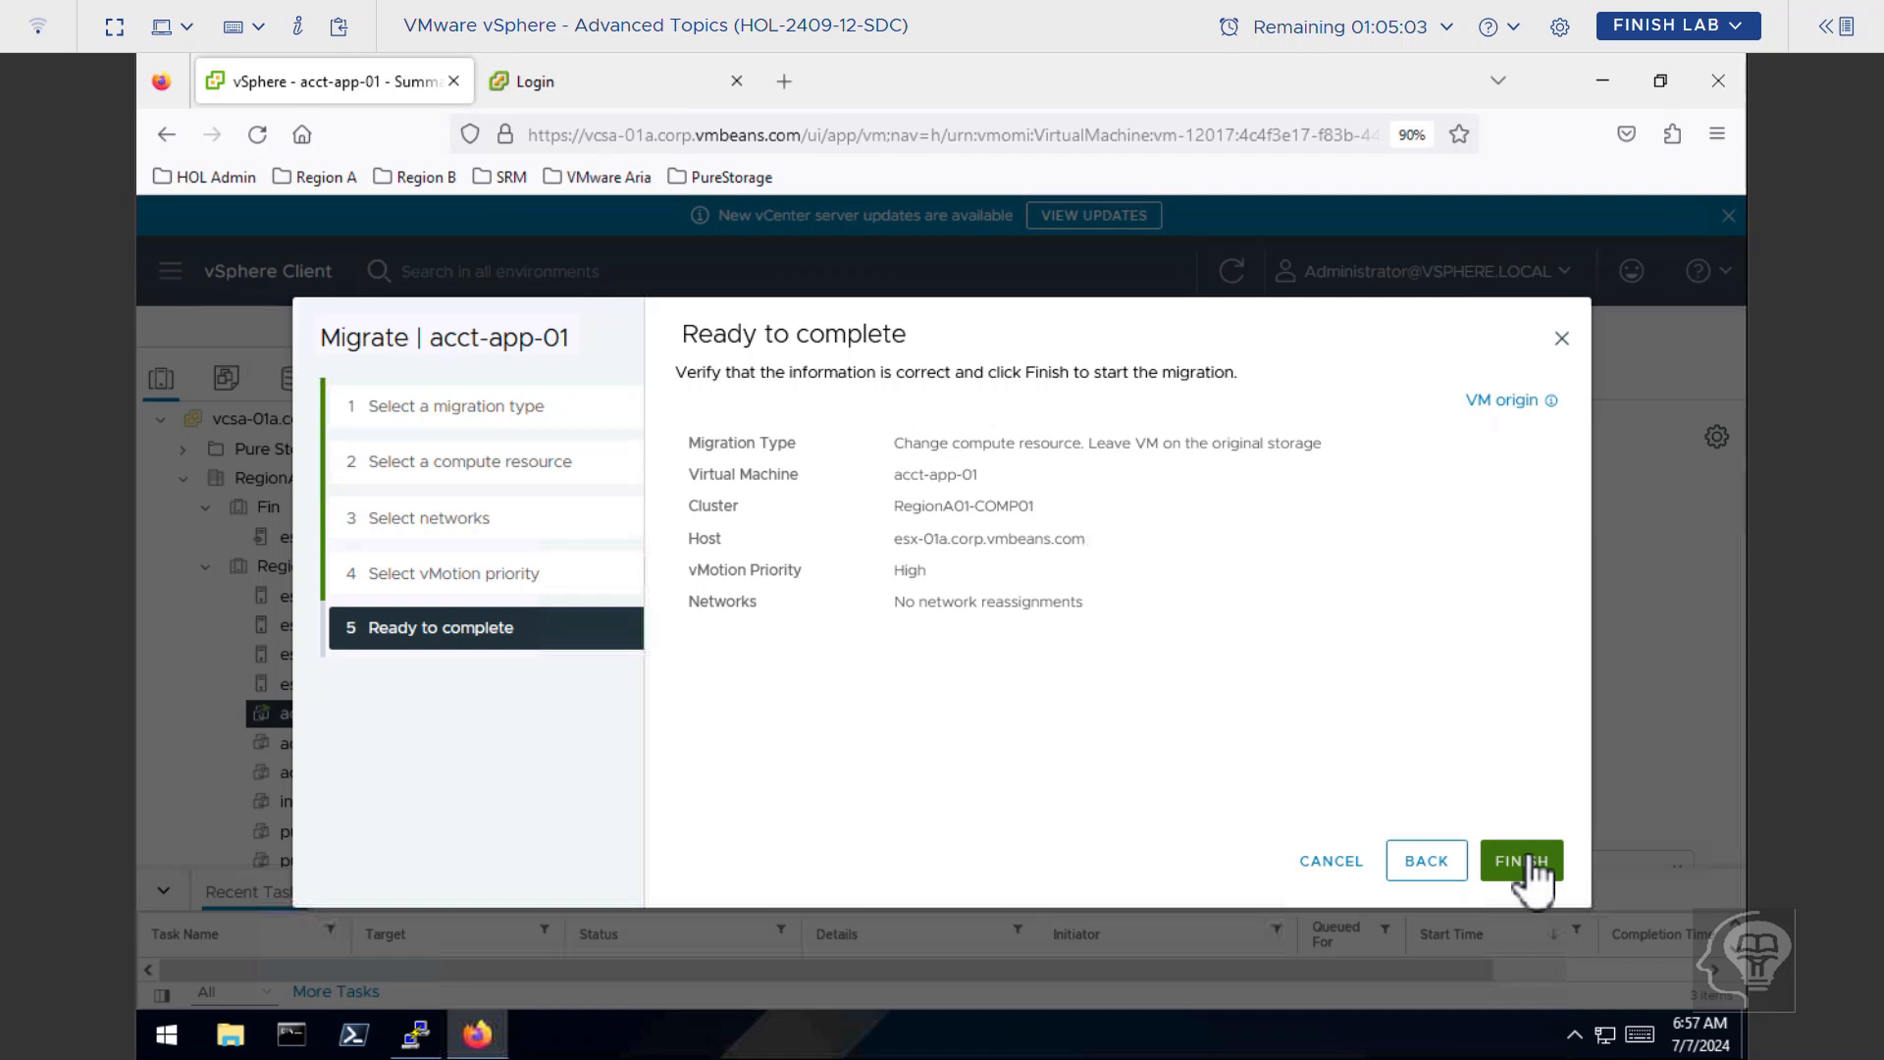
left_click(1529, 861)
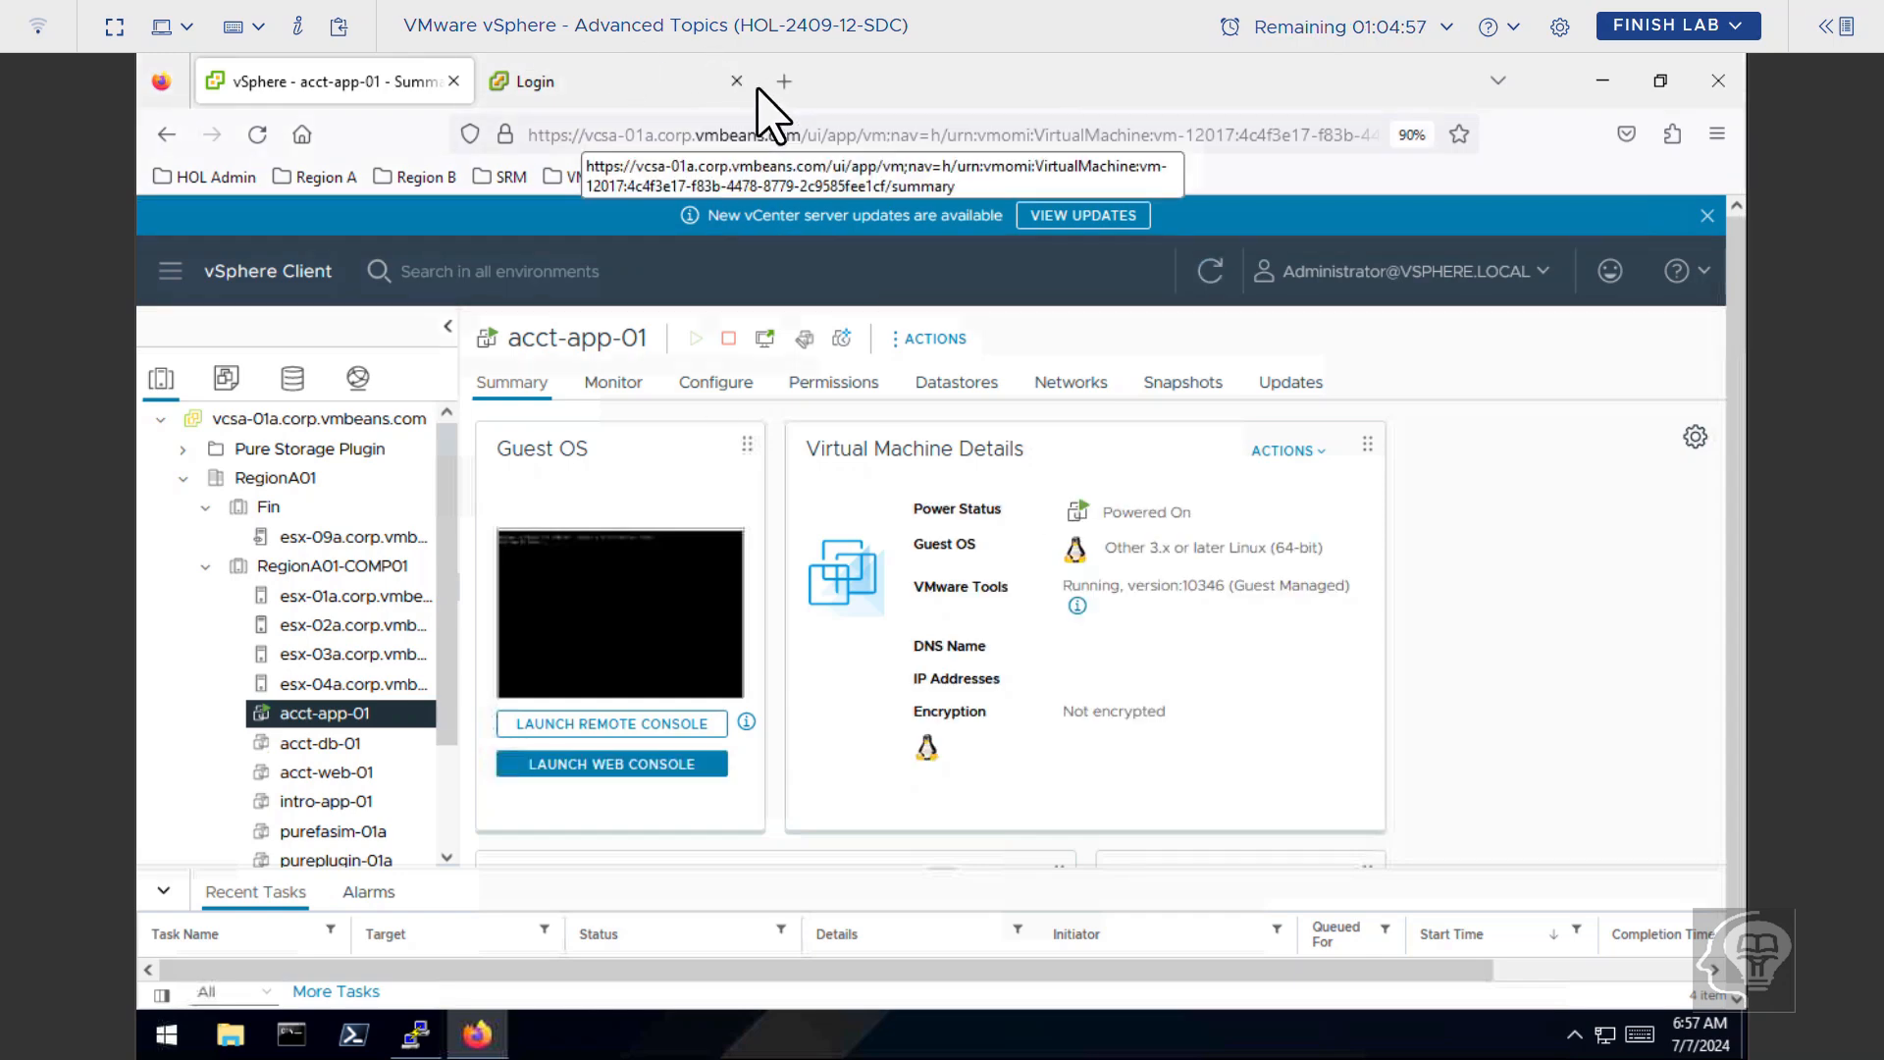
key("Page_Down")
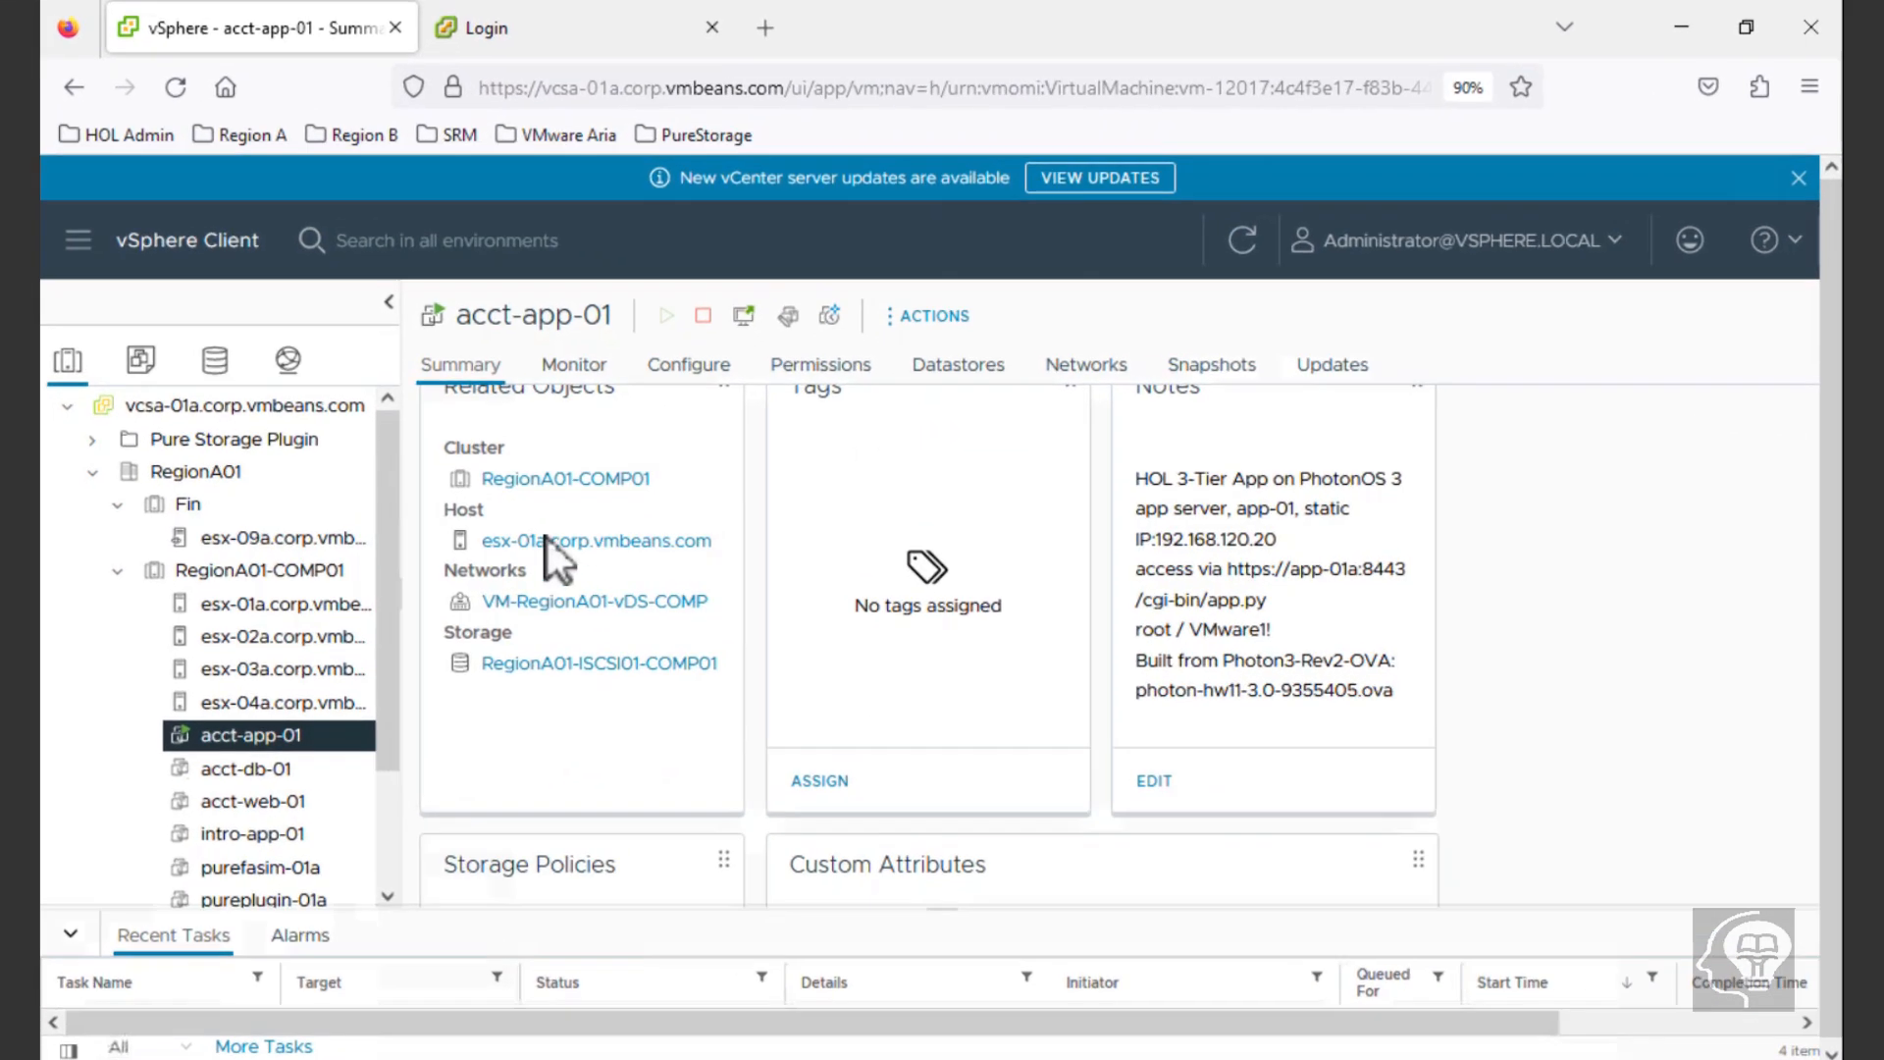